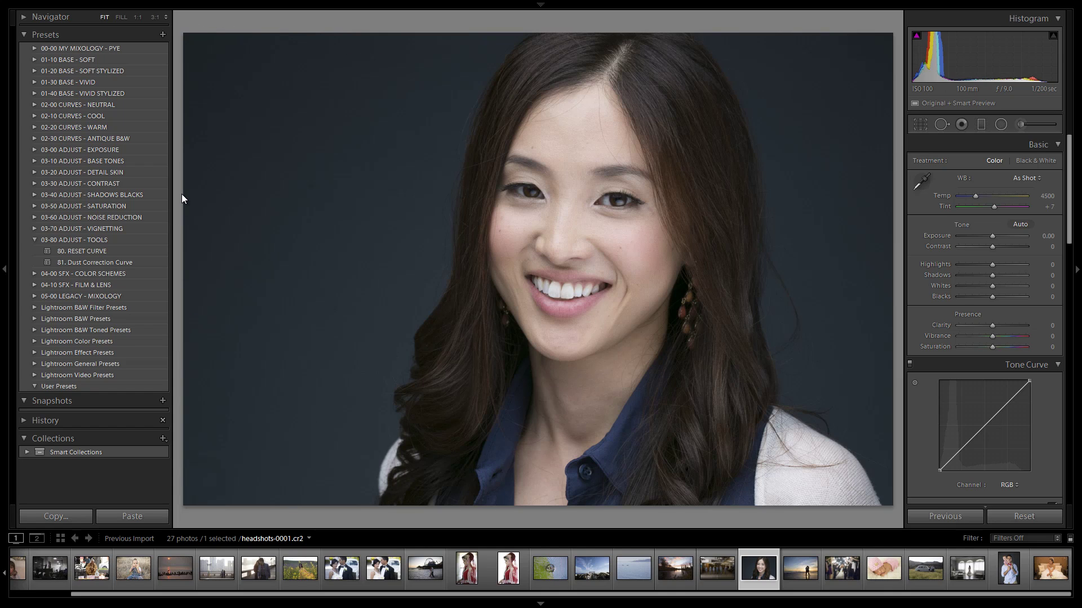
- Show the headshot's camera and exposure info overlay and hide it again
key("i")
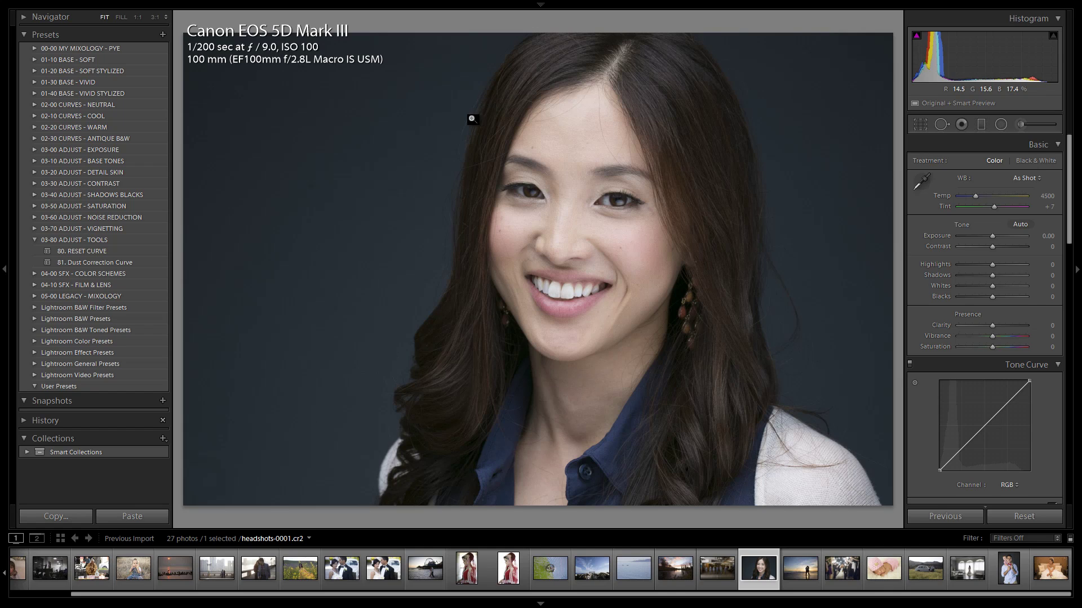
key("i")
key("i")
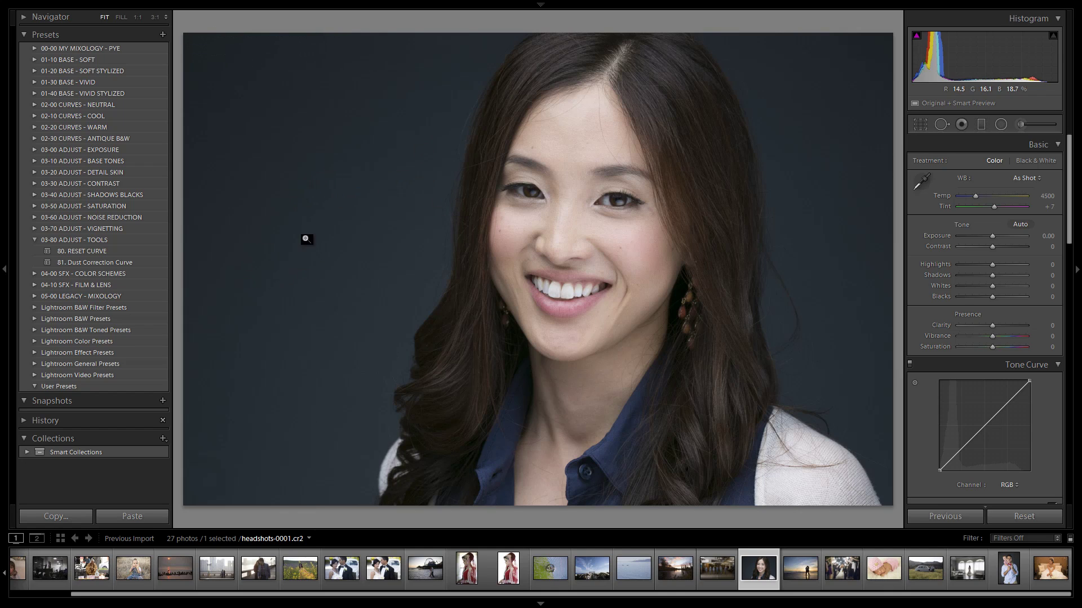
- Apply the 81. Dust Correction Curve preset and heal the three dust spots in the upper backdrop beside the woman's head
left_click(111, 263)
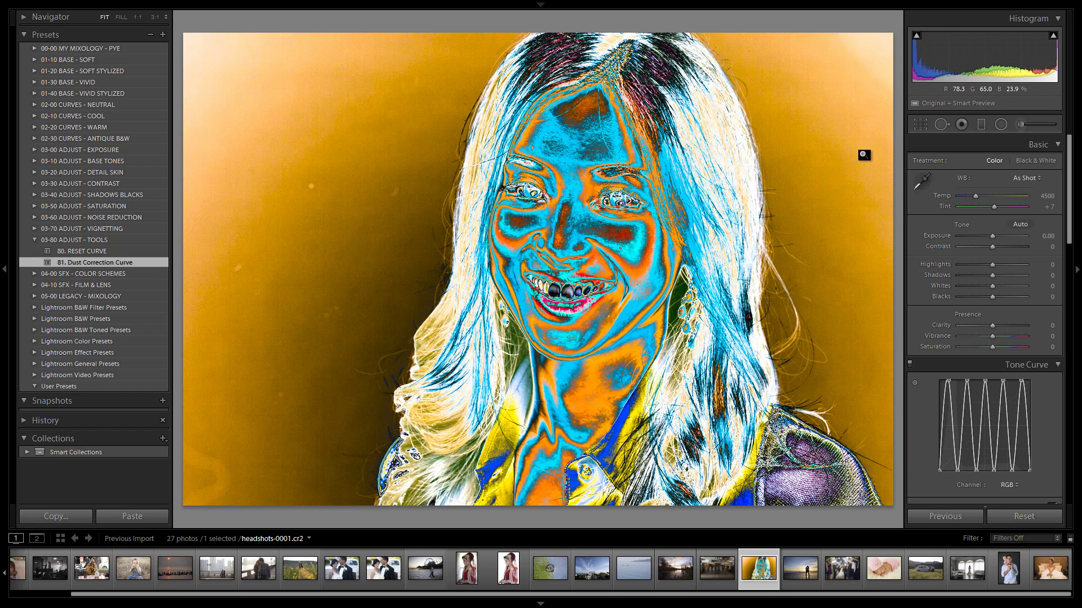
left_click(941, 124)
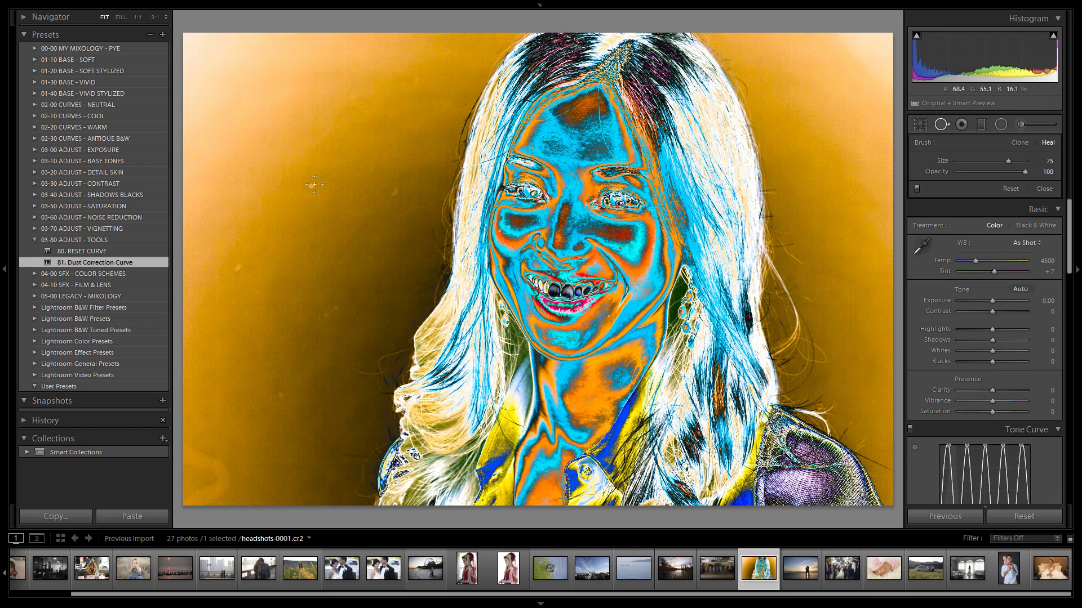
scroll(310, 186, "down", 3)
left_click(310, 187)
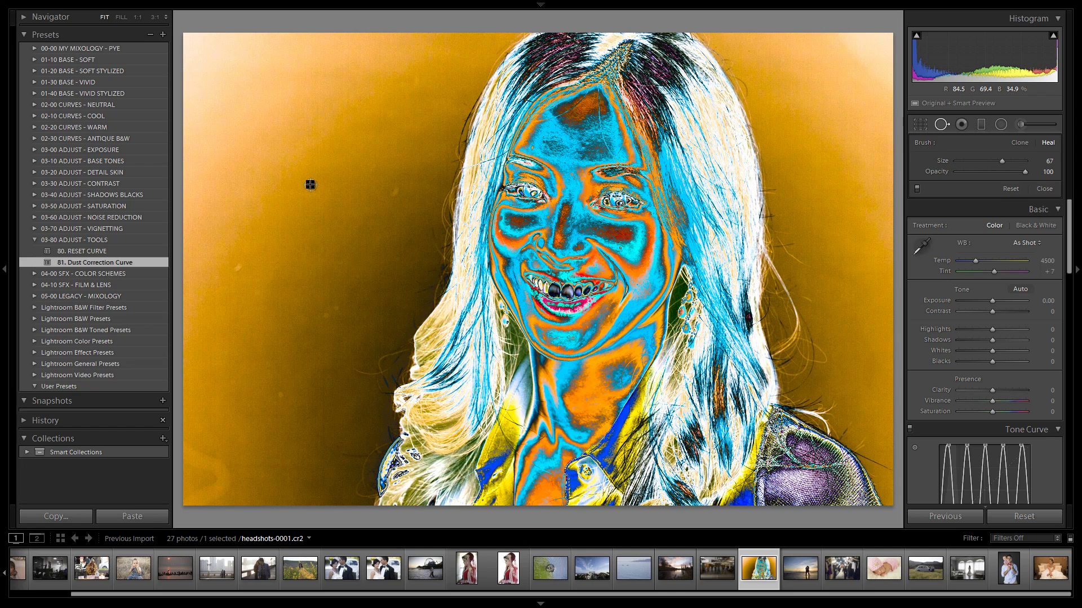
left_click(374, 168)
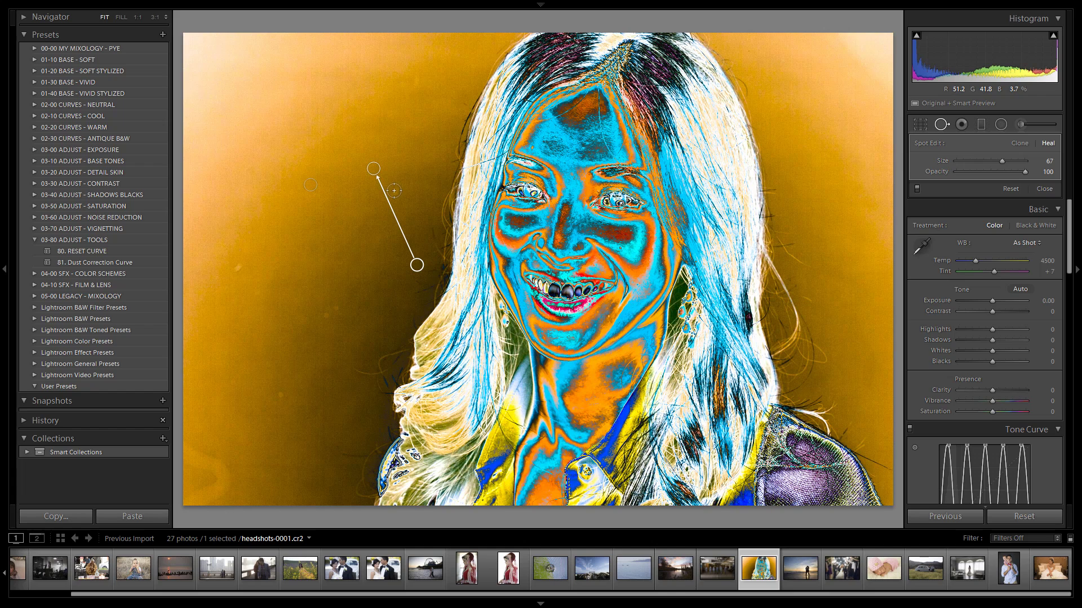
left_click(394, 191)
- Heal the remaining backdrop dust spots beside the hair, resizing the brush to fit, and paint over the smudge in the photo's lower-left corner
left_click(418, 81)
left_click(335, 309)
left_click(326, 316)
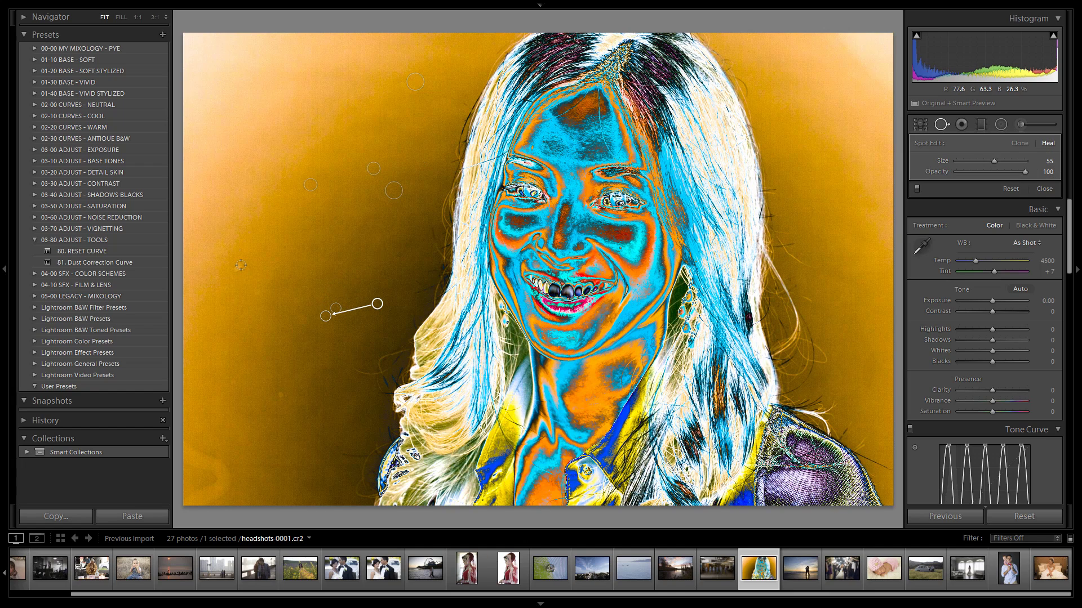
scroll(239, 270, "up", 2)
left_click(238, 268)
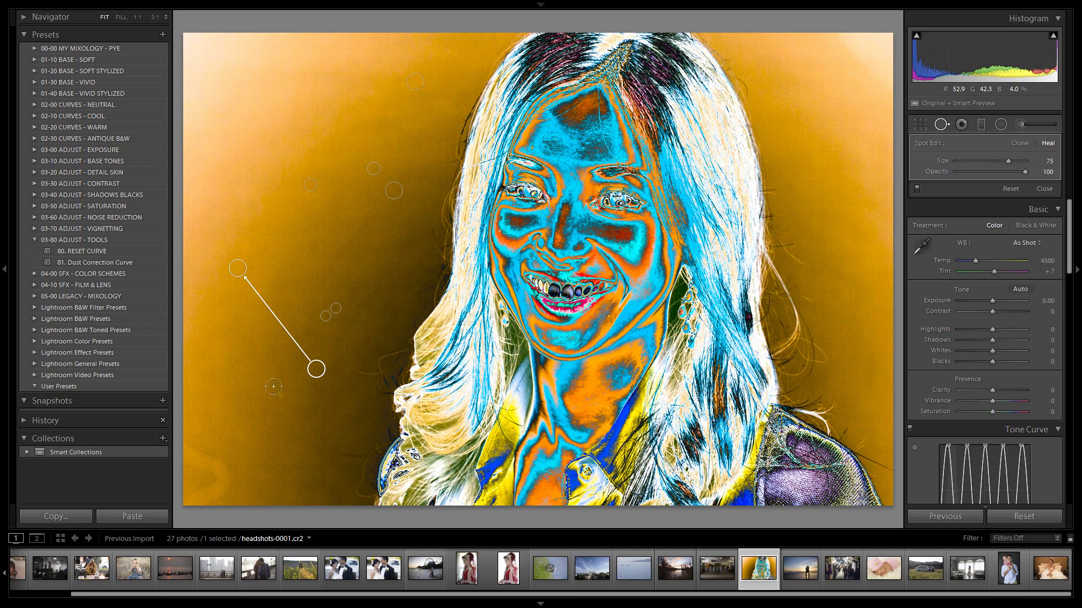
scroll(282, 396, "down", 1)
left_click(281, 394)
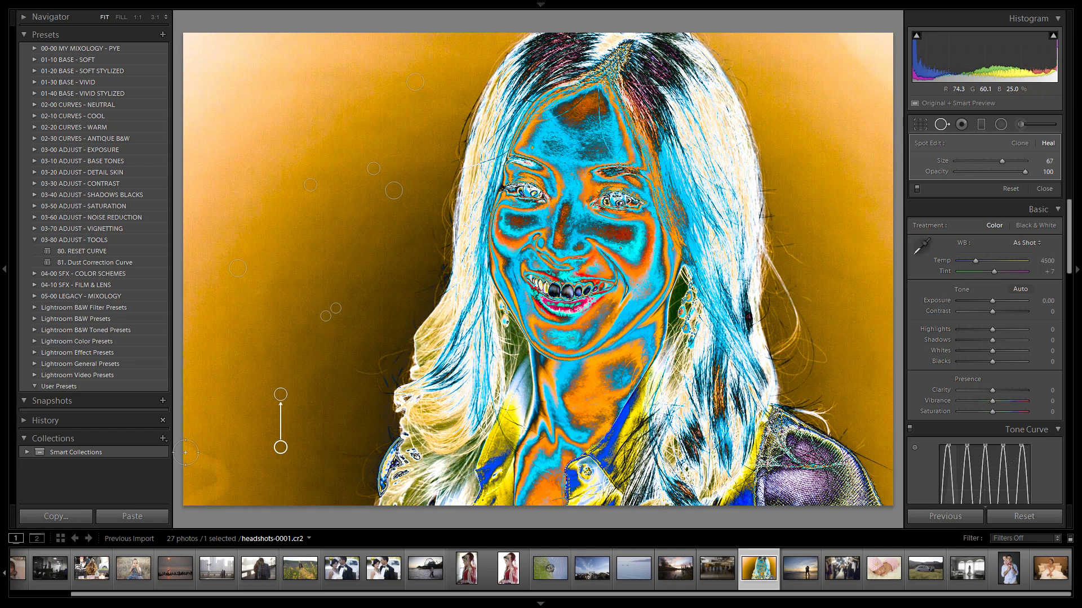
mouse_move(185, 453)
left_mouse_down()
mouse_move(221, 482)
mouse_move(184, 504)
left_mouse_up()
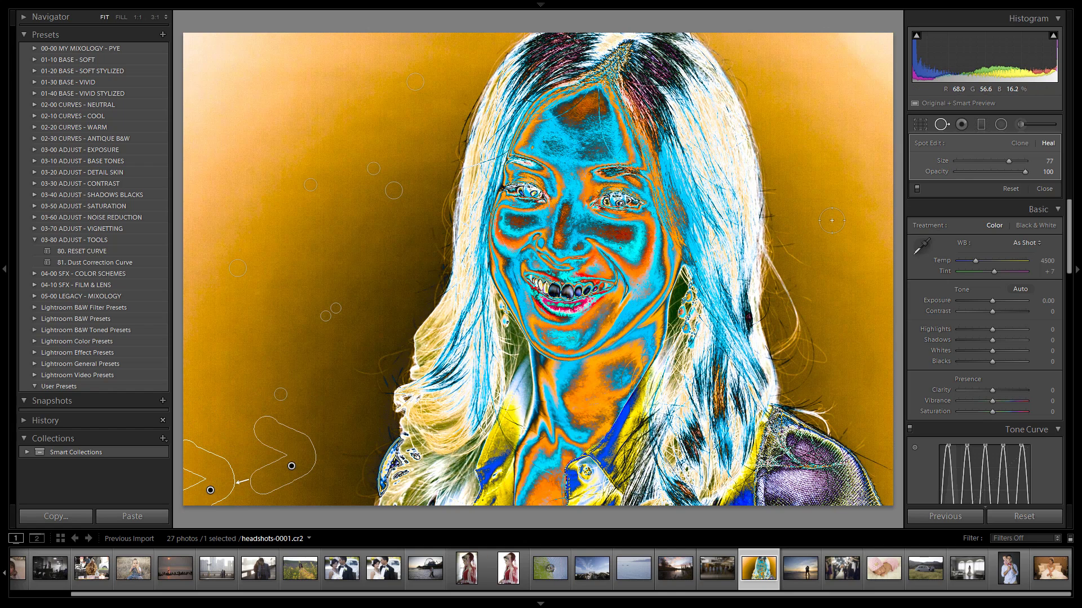
- Restore the normal tone curve with the 80. RESET CURVE preset and leave Spot Removal
left_click(119, 252)
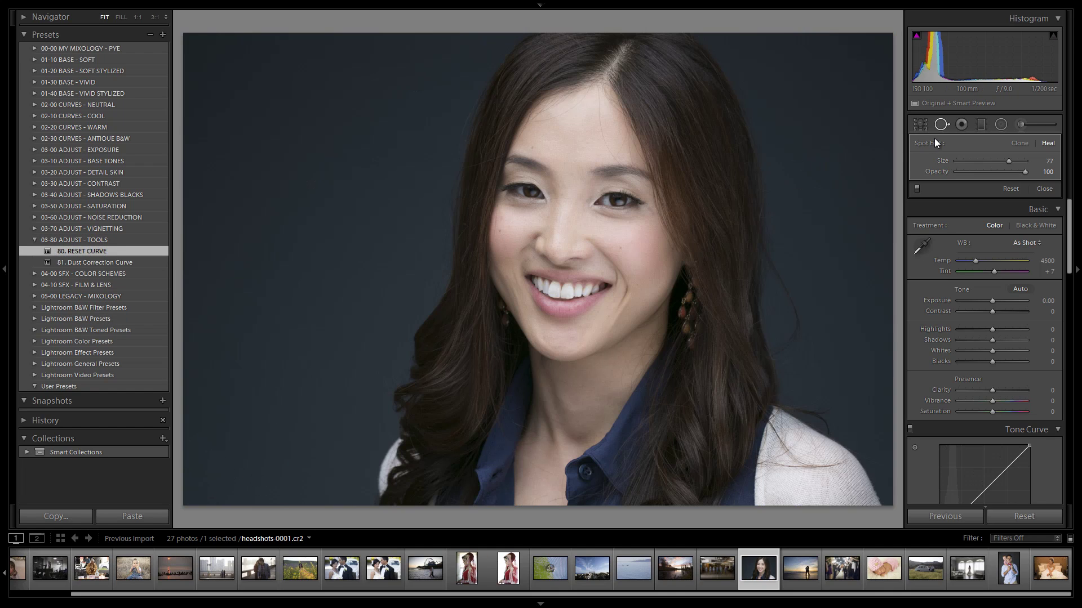
left_click(941, 125)
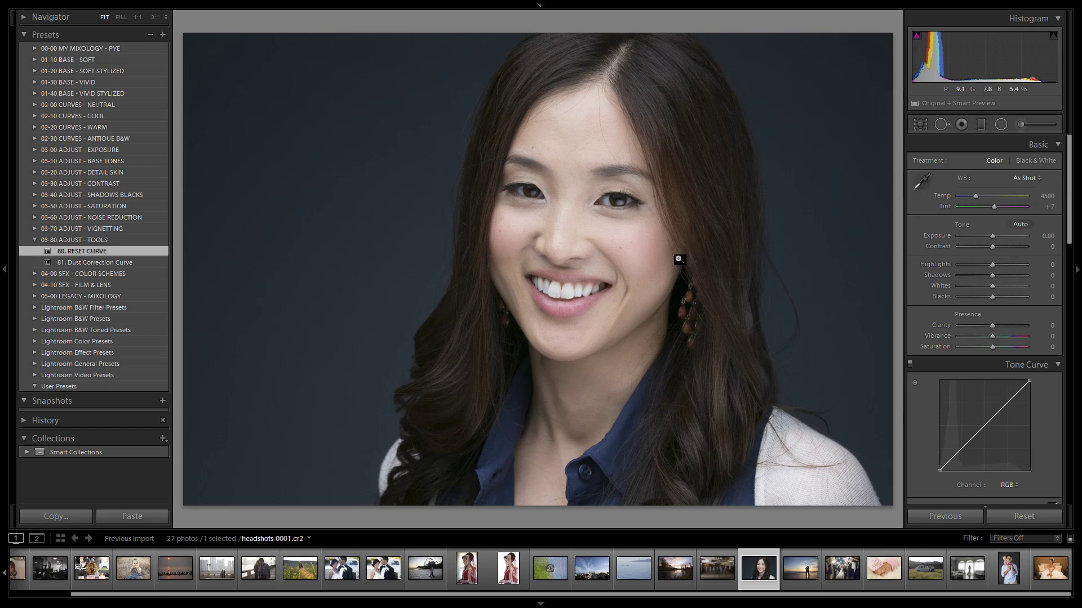
mouse_move(994, 236)
left_mouse_down()
mouse_move(1016, 241)
mouse_move(996, 238)
left_mouse_up()
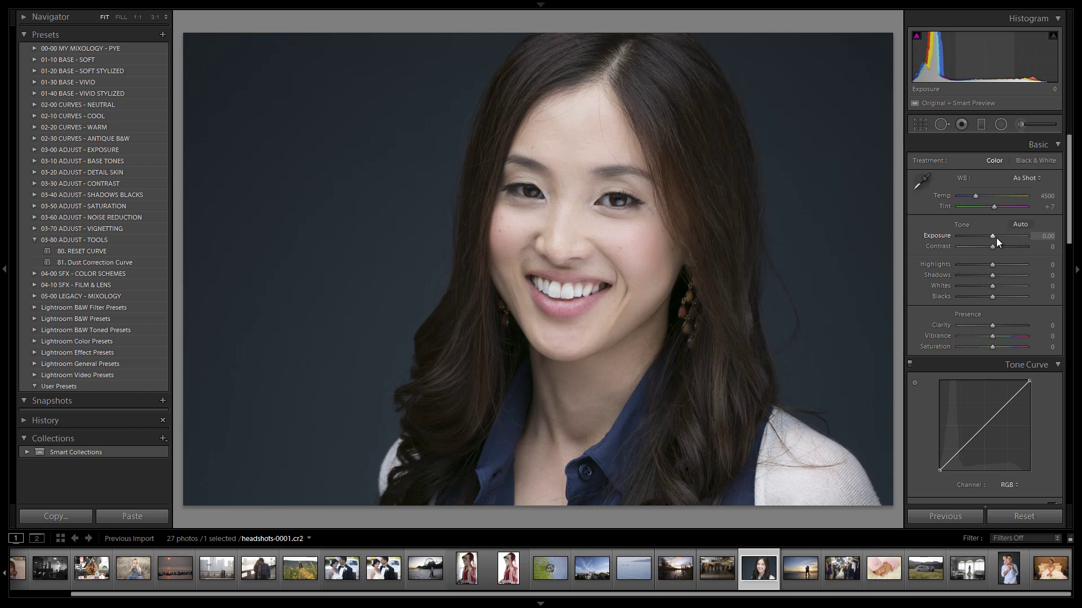
- Apply the 11a. Extra Soft - Skin Desat preset from the 01-10 BASE - SOFT group to the portrait
left_click(35, 59)
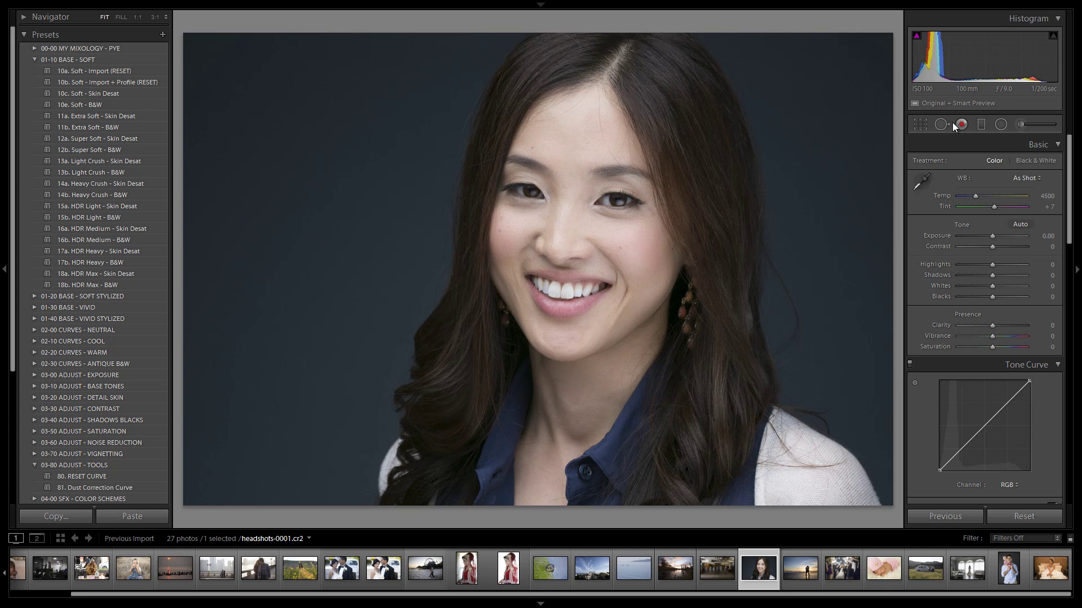
left_click(123, 116)
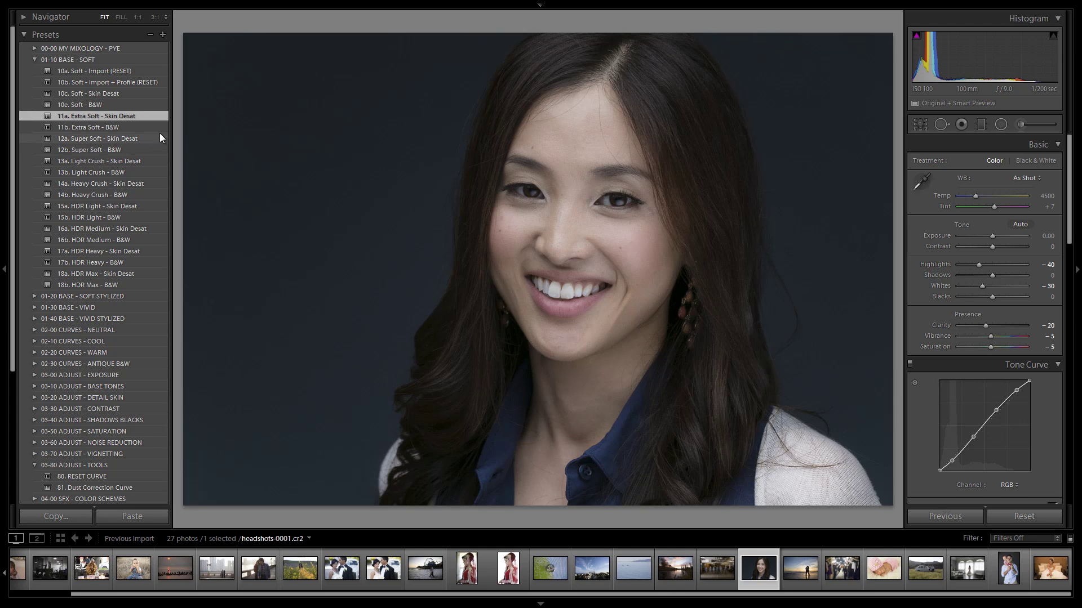
left_click(34, 60)
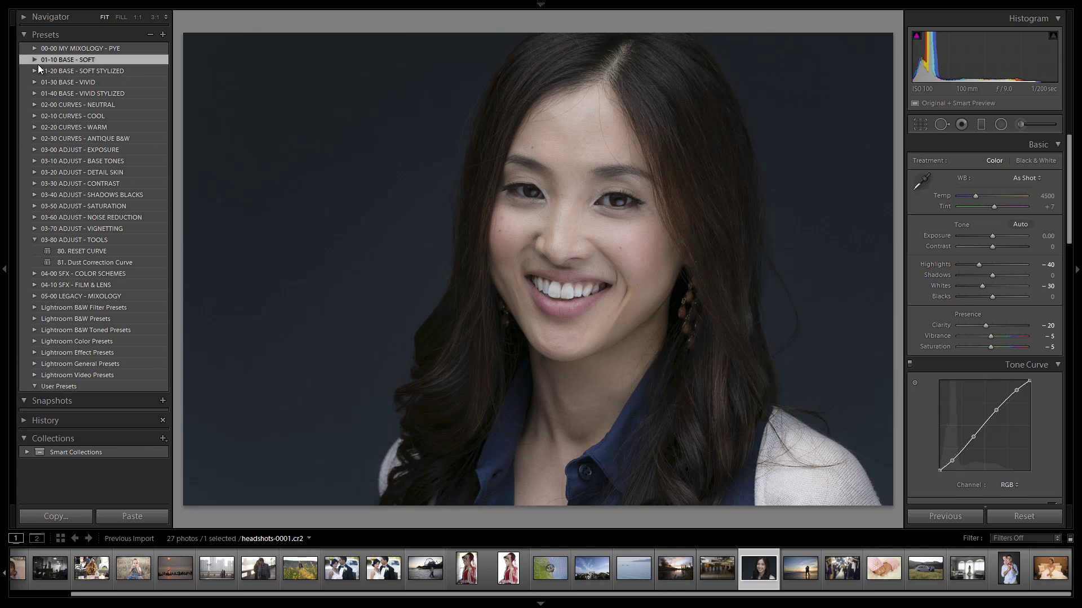
- Compare the 06. Brighten +0.5 and 07. Brighten +1.0 exposure presets on the portrait and keep +0.5
left_click(35, 150)
left_click(82, 219)
left_click(82, 225)
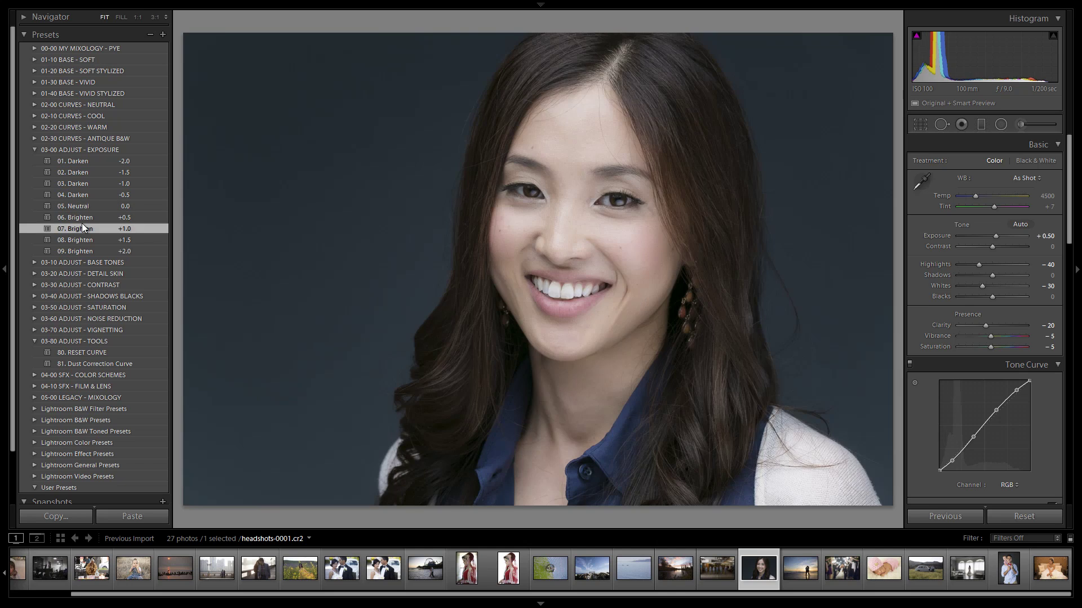
left_click(102, 218)
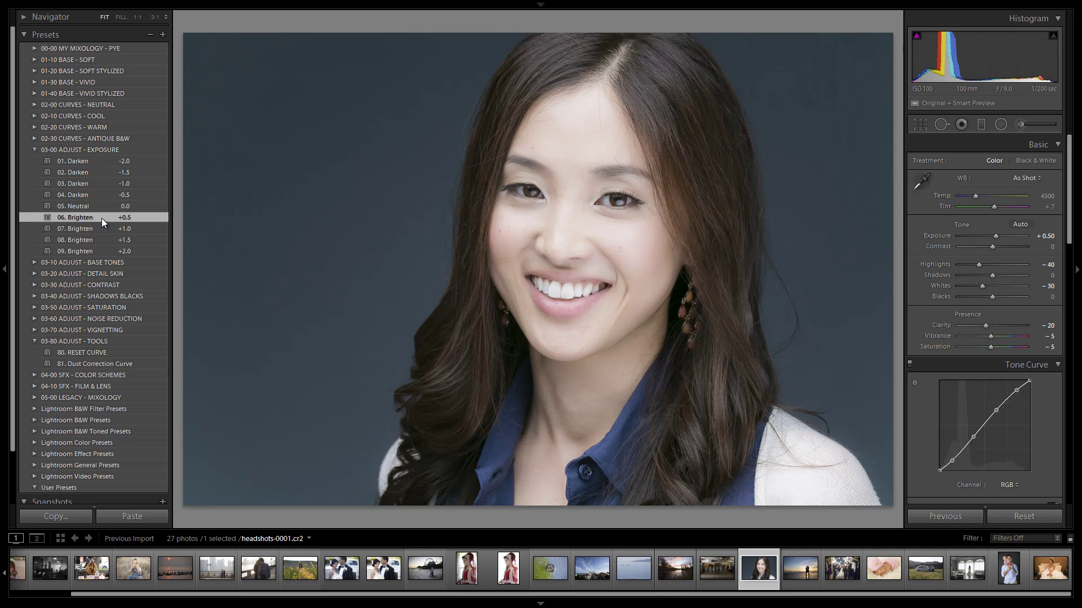
left_click(100, 226)
left_click(105, 217)
left_click(101, 229)
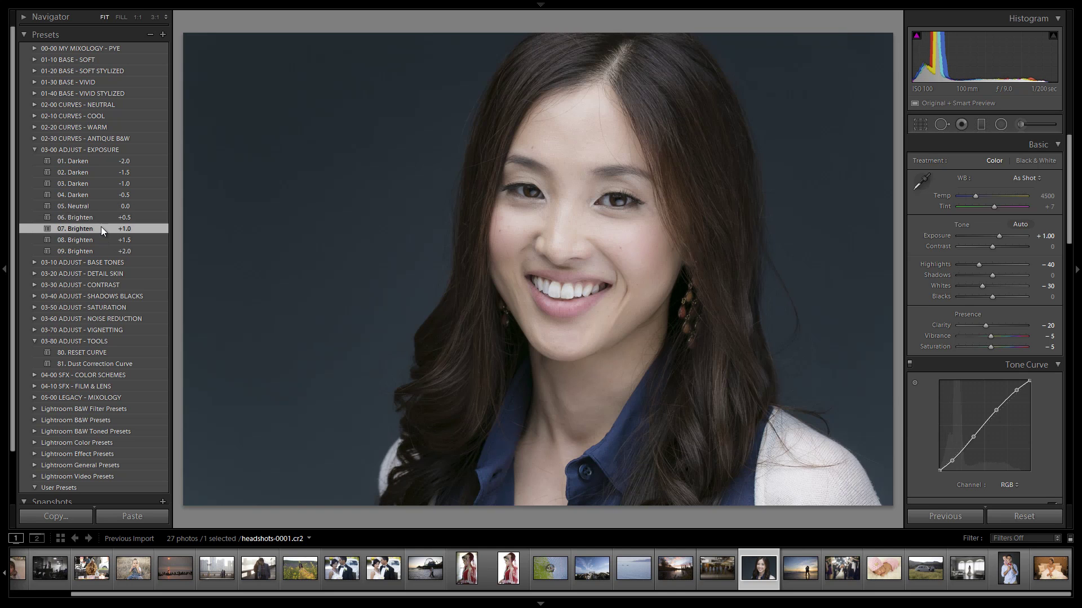
left_click(109, 217)
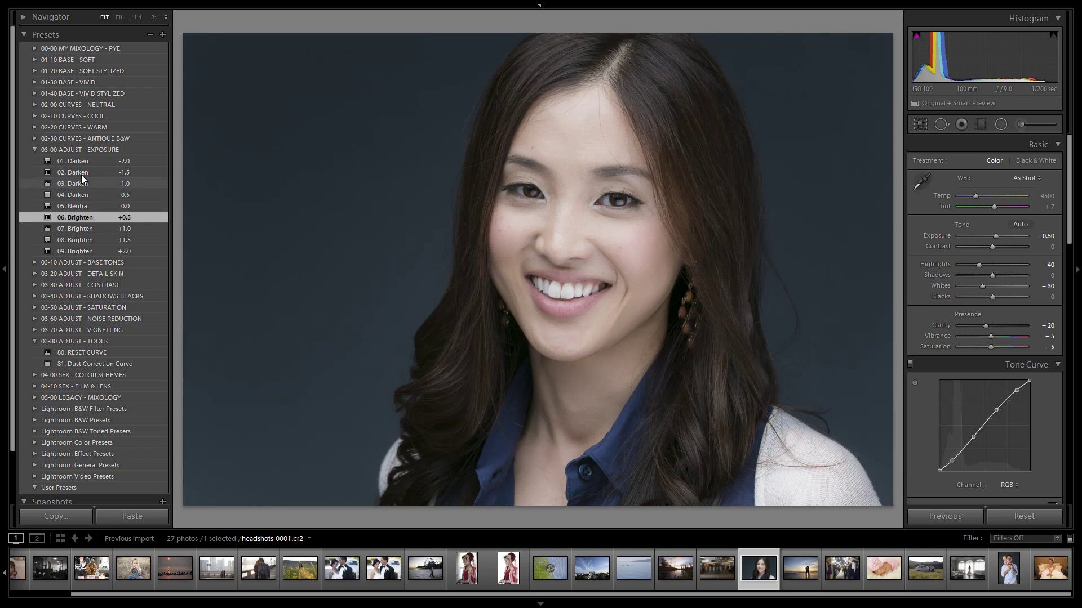
left_click(35, 149)
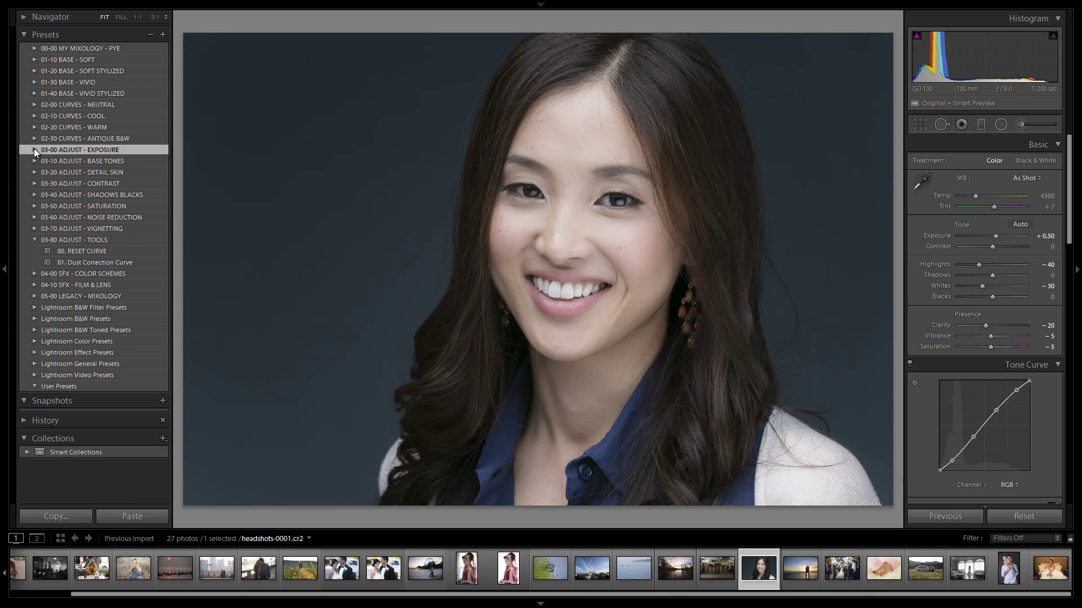
- Apply the 43. Darken - Light (+10, -20) shadows and blacks preset and collapse the open preset groups
left_click(34, 194)
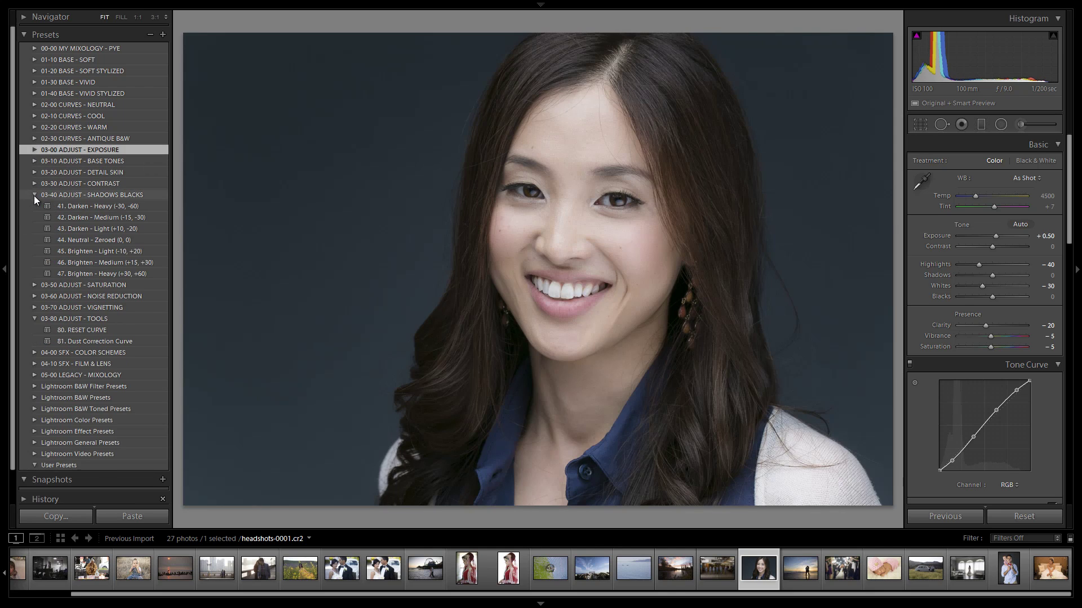
left_click(87, 228)
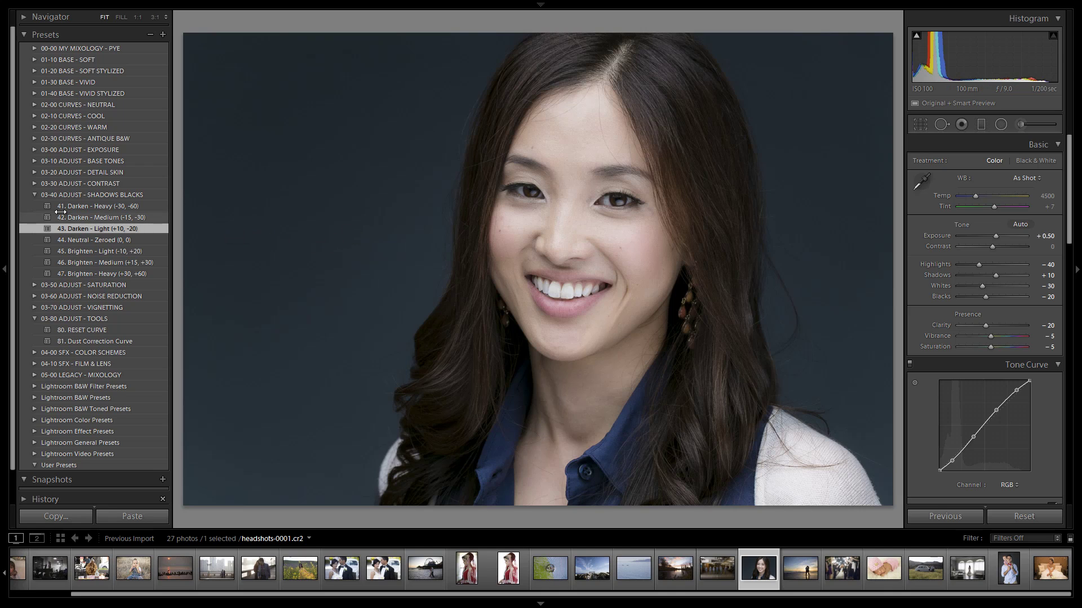
left_click(34, 195)
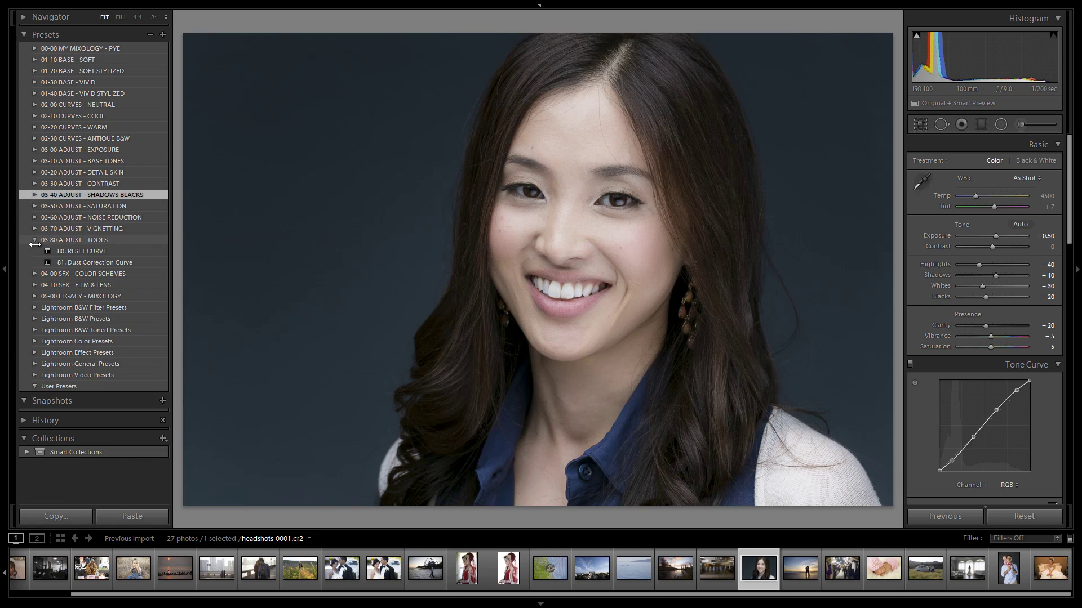
left_click(34, 240)
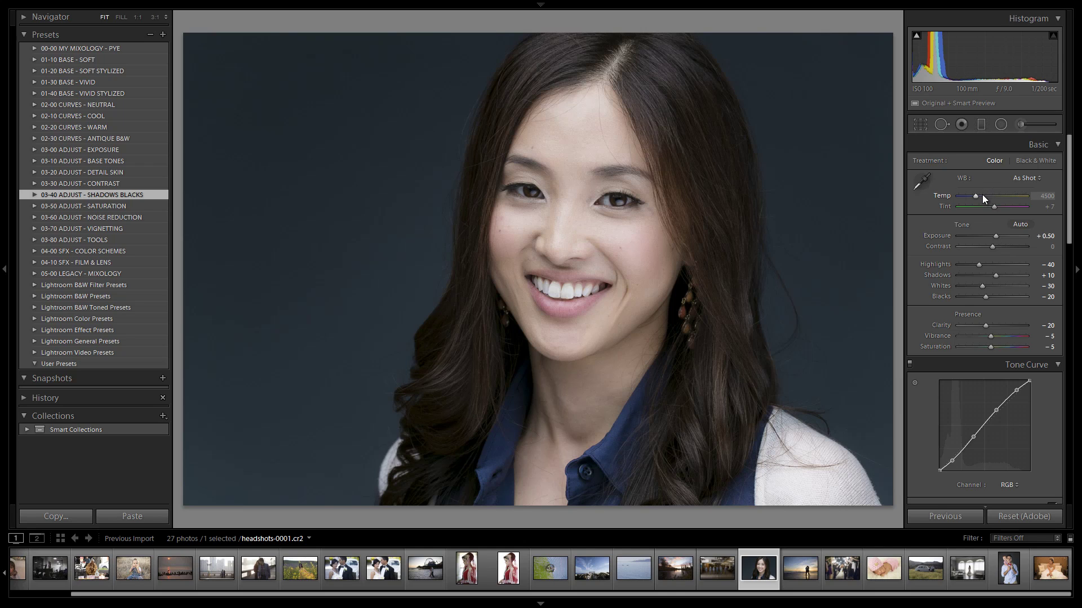
- Set the white balance temperature to 4700 and check the shadows with the clipping overlay
scroll(982, 194, "up", 2)
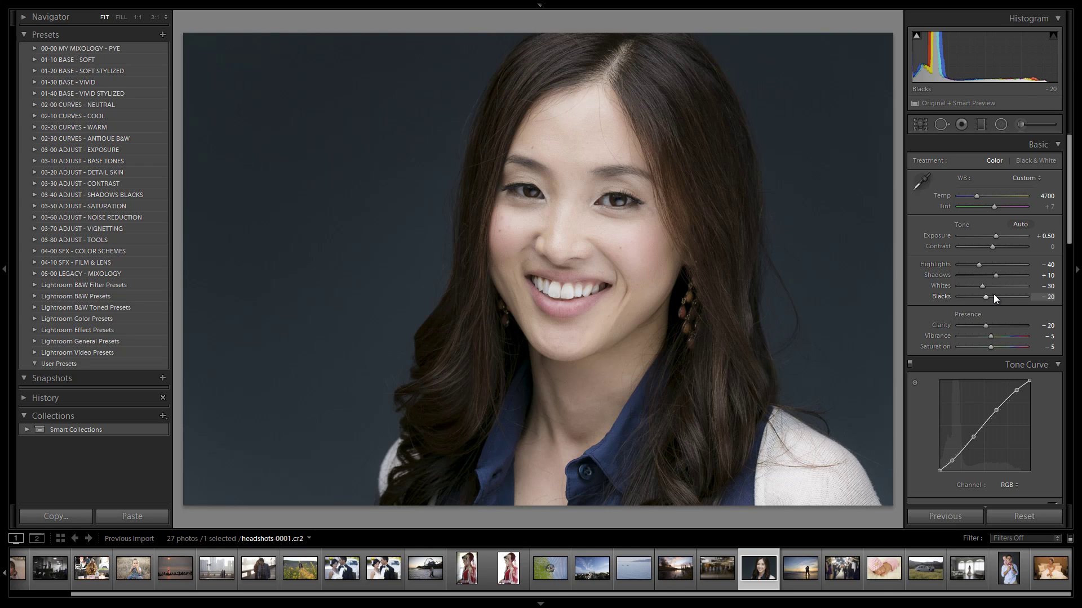
key("j")
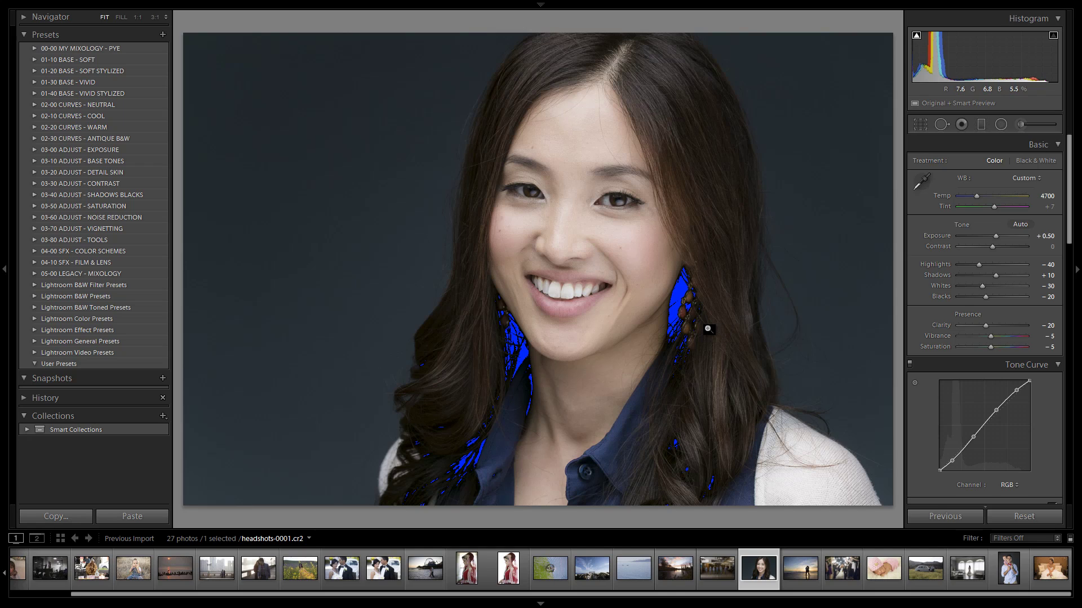
key("j")
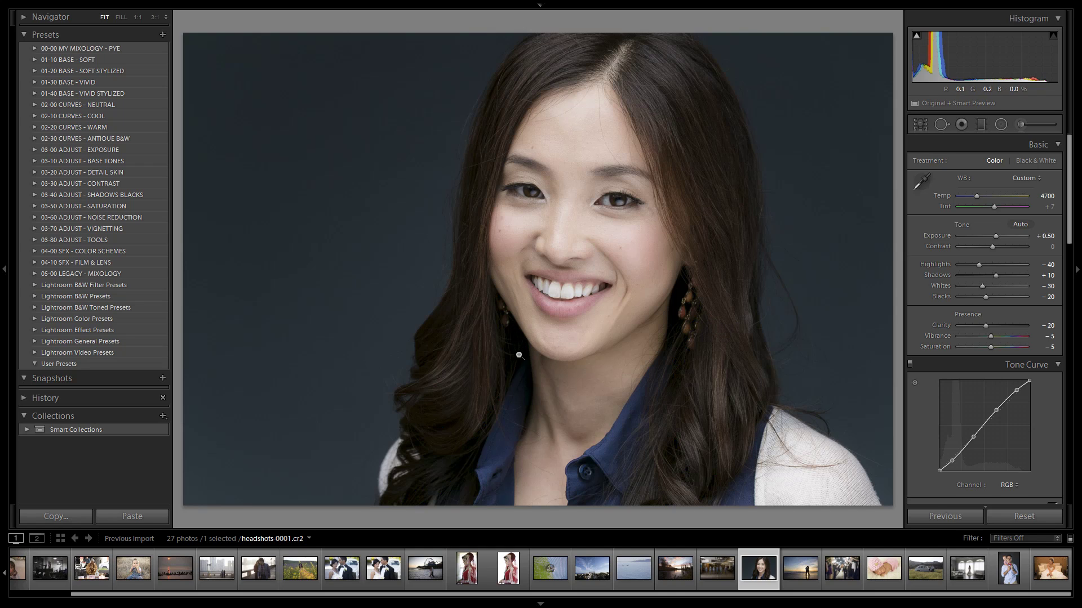
key("j")
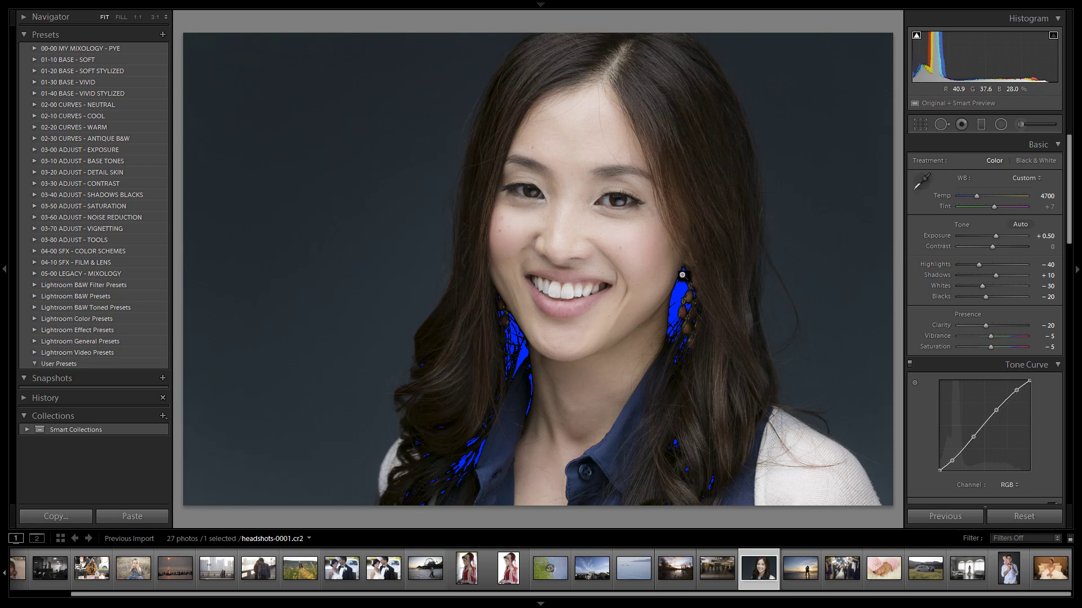
key("j")
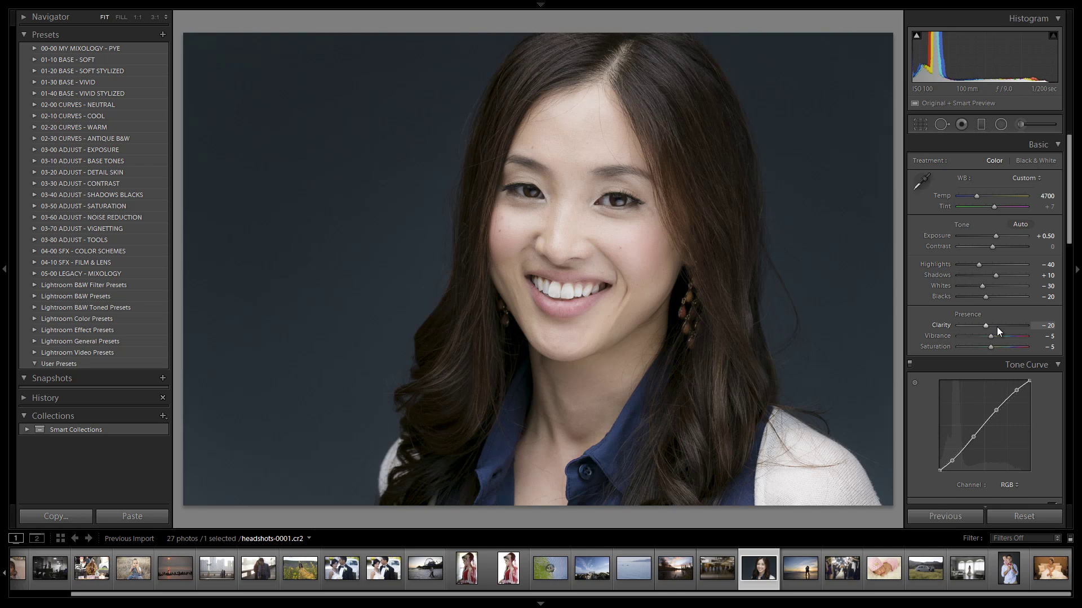
- Try a Clarity of -67 on the portrait and undo it
scroll(1003, 257, "down", 3)
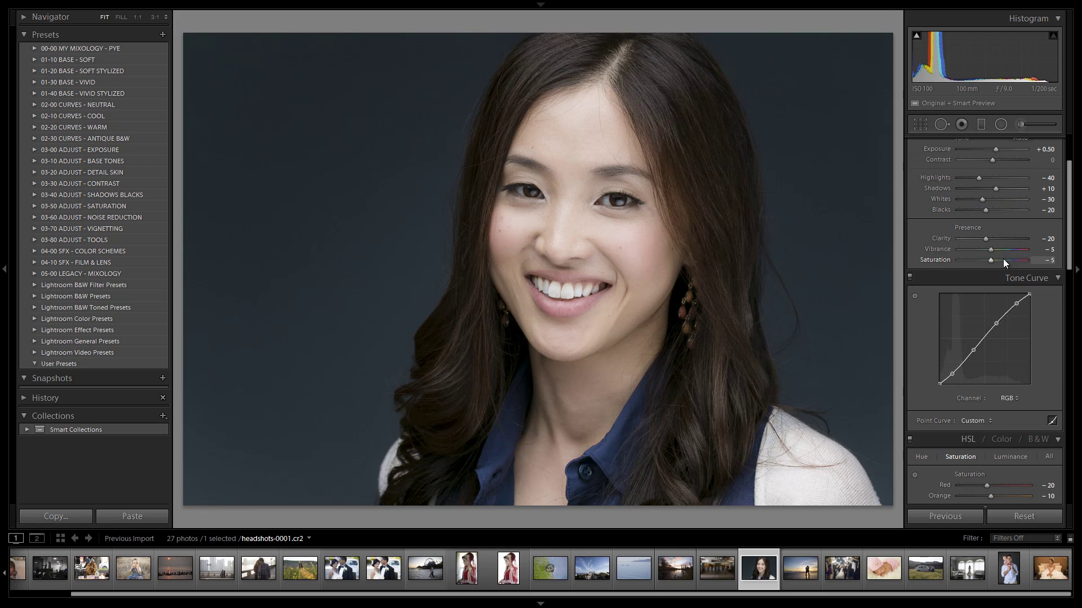
mouse_move(985, 239)
left_mouse_down()
mouse_move(998, 242)
mouse_move(970, 242)
left_mouse_up()
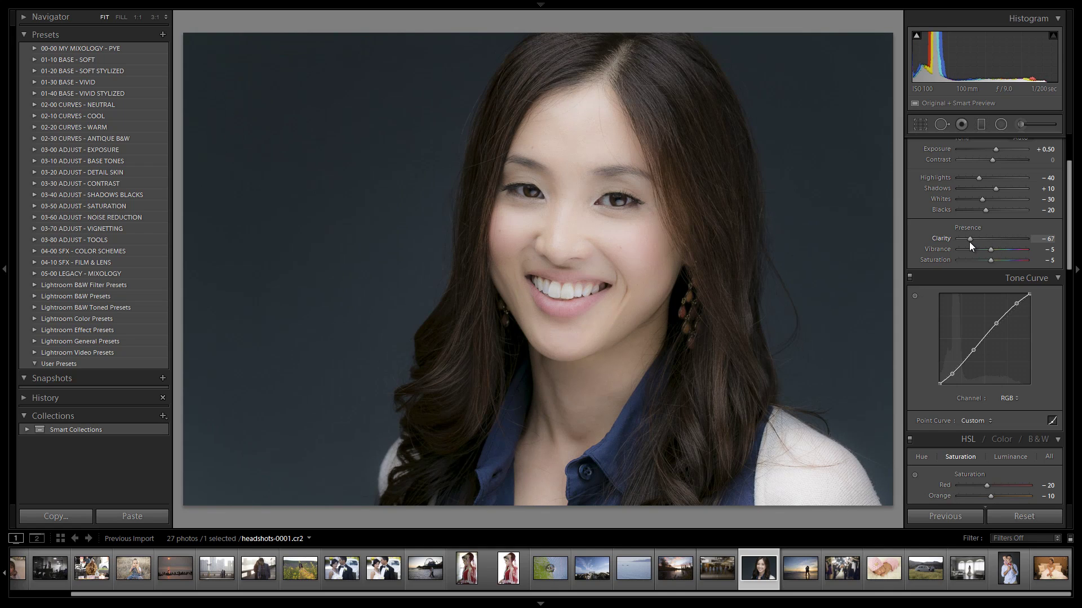
key("ctrl+z")
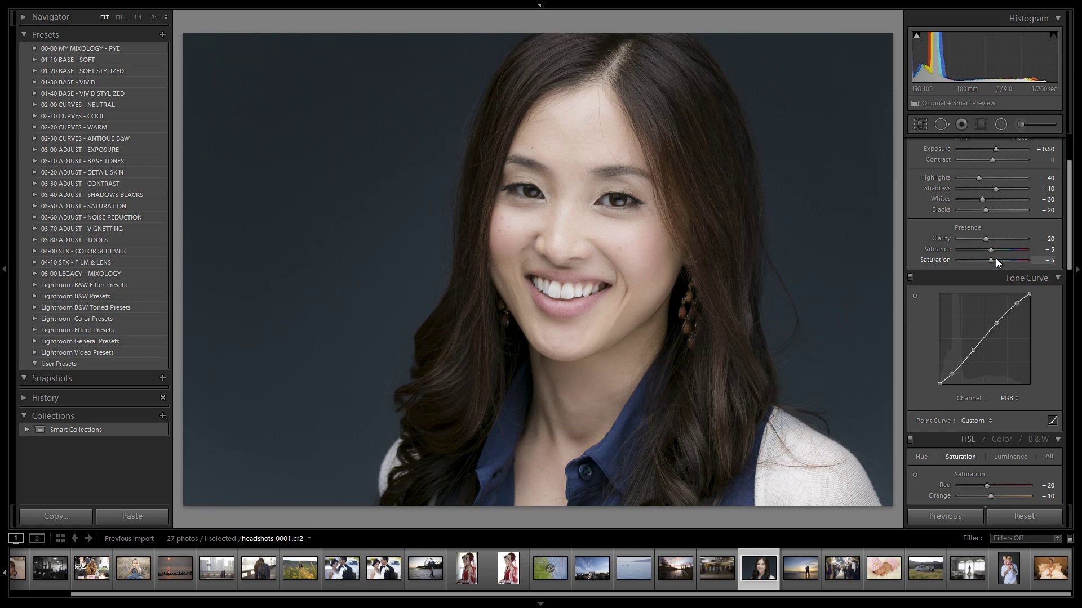
- Review the tone curve, the HSL saturation values and the sharpening and noise reduction settings
scroll(1003, 240, "down", 2)
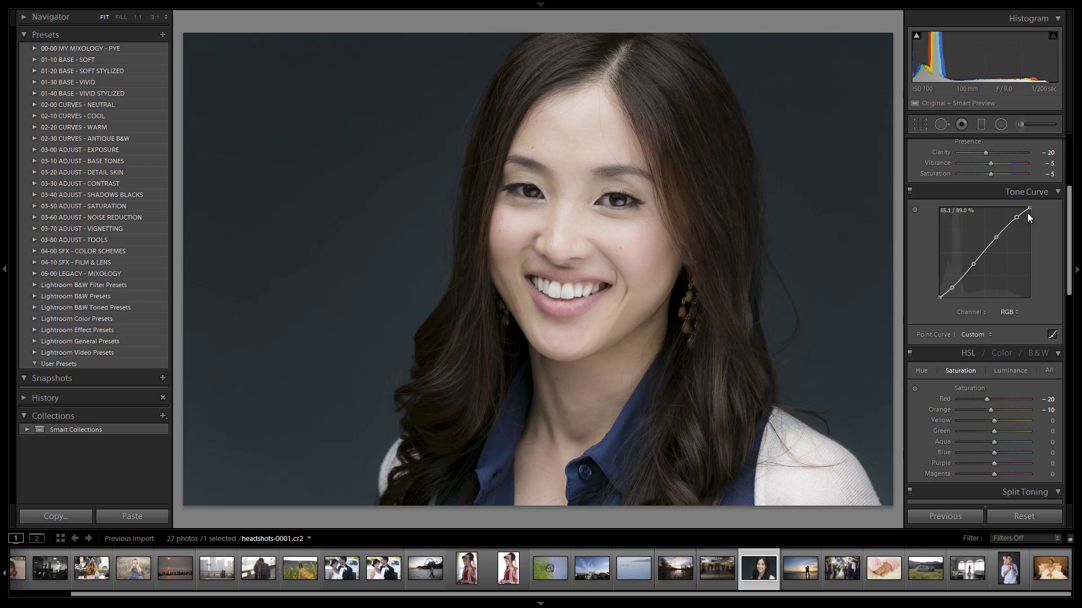
scroll(1035, 250, "down", 8)
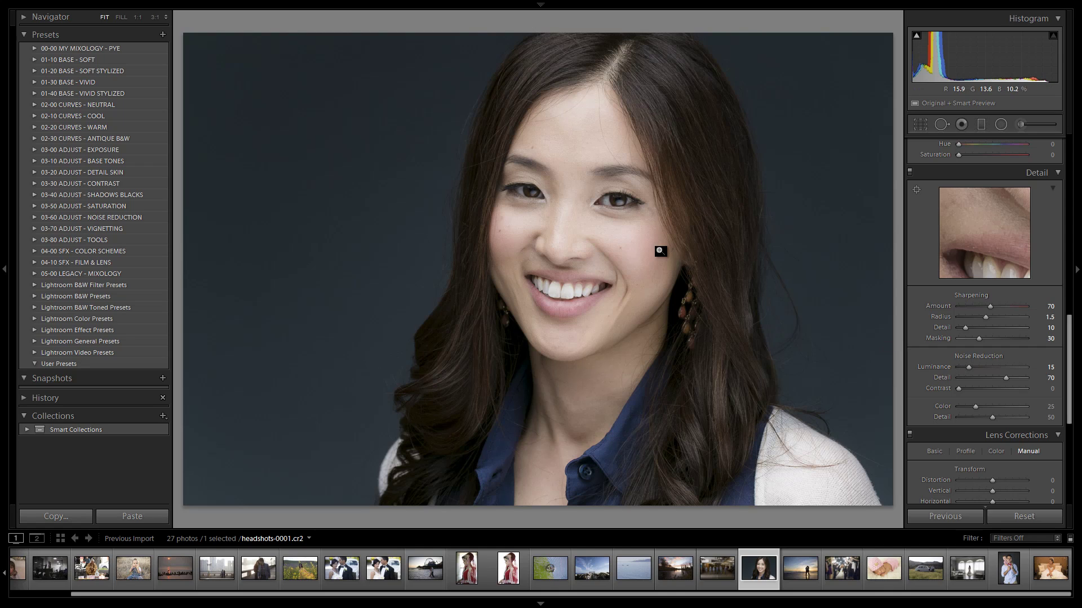
- Inspect the facial skin at 1:1 magnification and review the lens correction, vignetting and grain settings
left_click(606, 195)
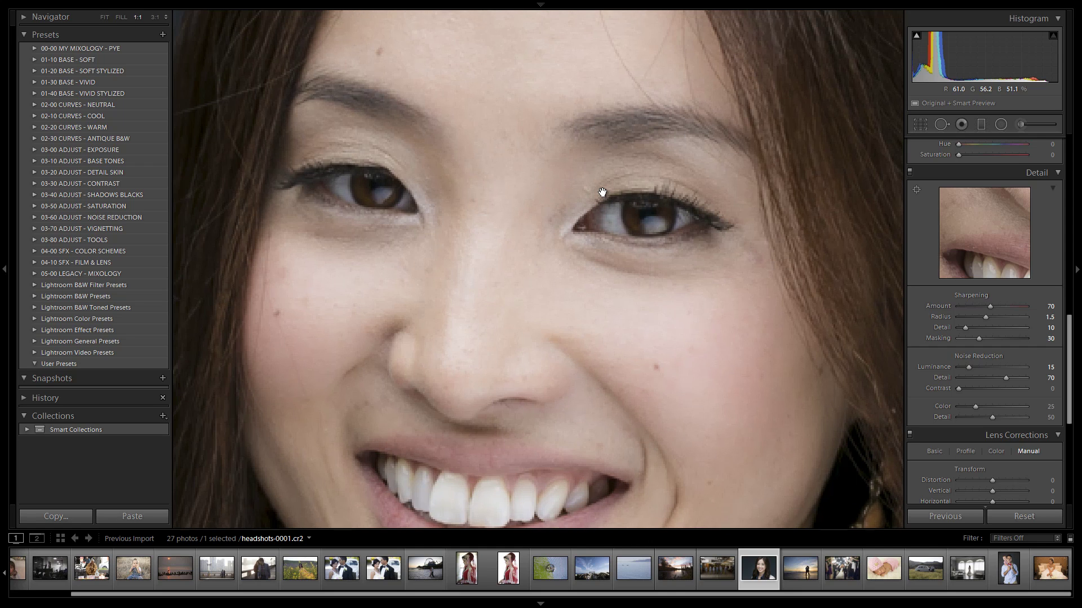
left_click_drag(618, 199, 629, 280)
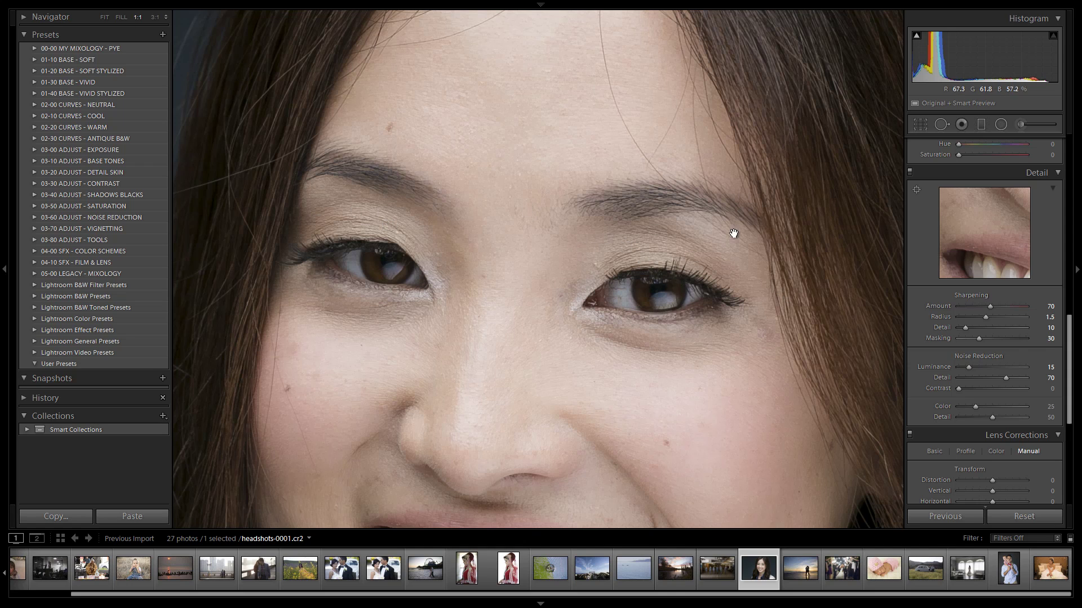
left_click(707, 324)
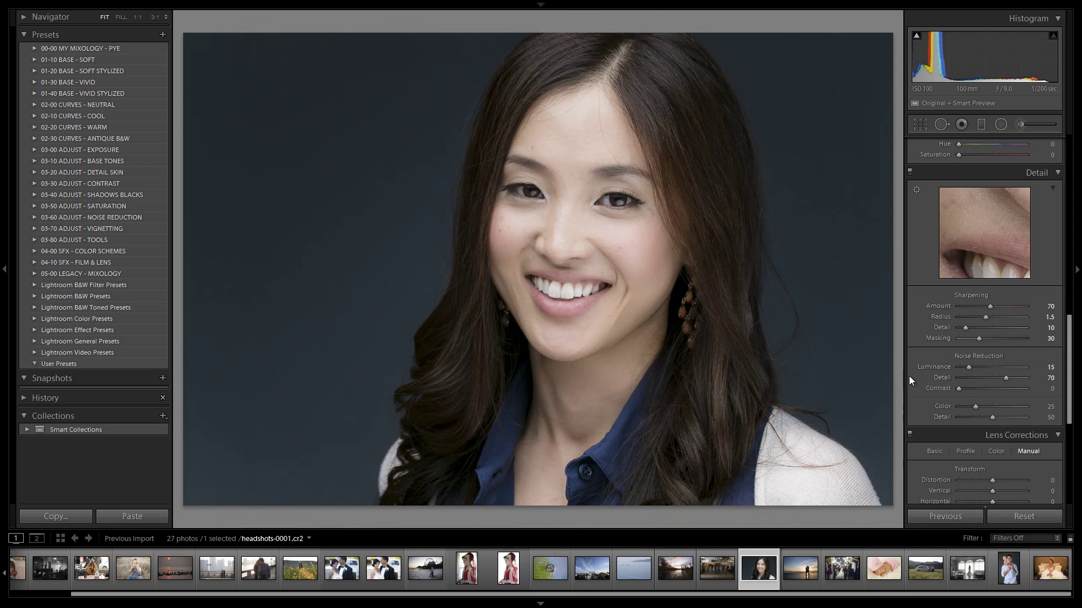
scroll(1000, 367, "down", 8)
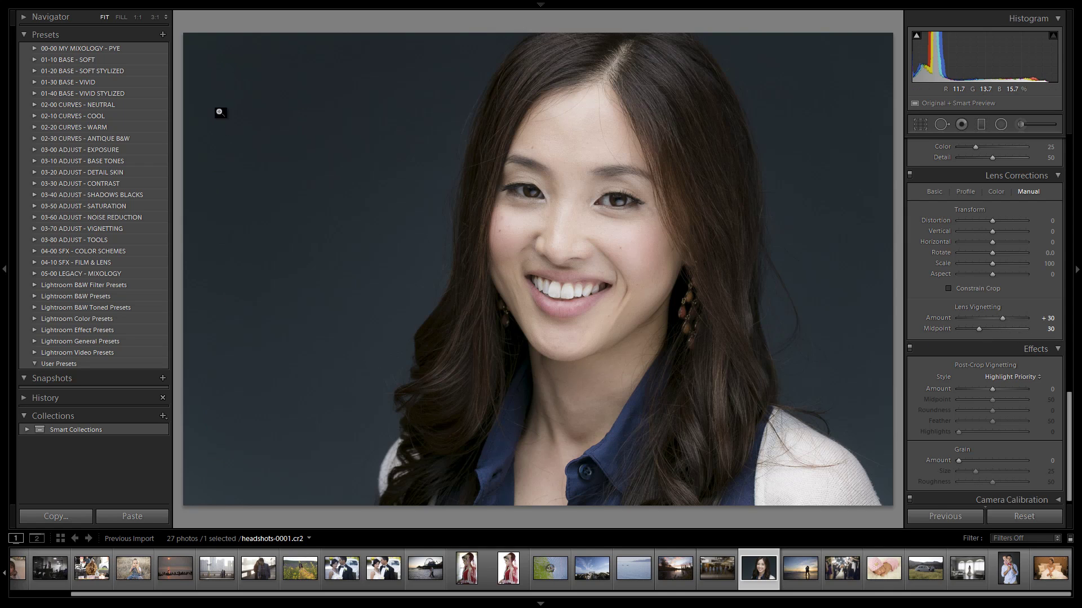
scroll(992, 389, "up", 6)
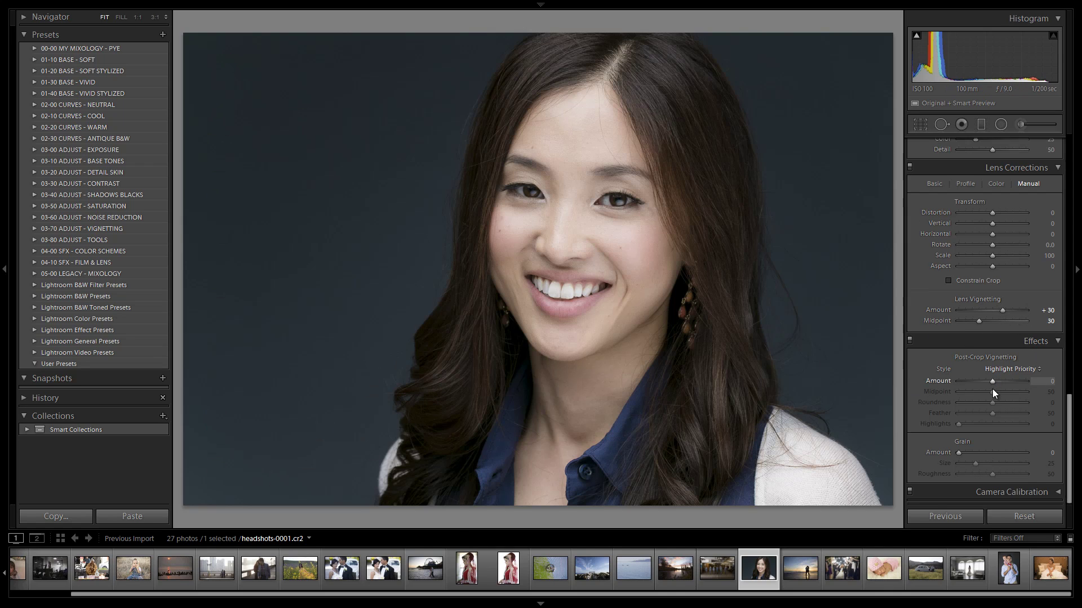
scroll(992, 388, "up", 5)
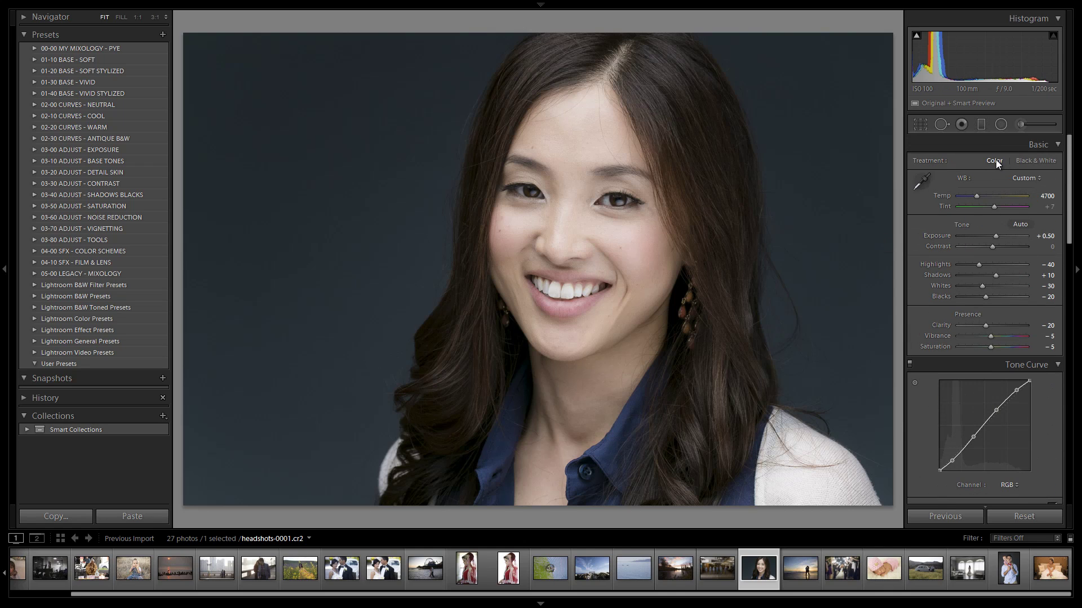
- Set up the Adjustment Brush with the 21 Skin Softener effect and a brush size of 14
left_click(1020, 125)
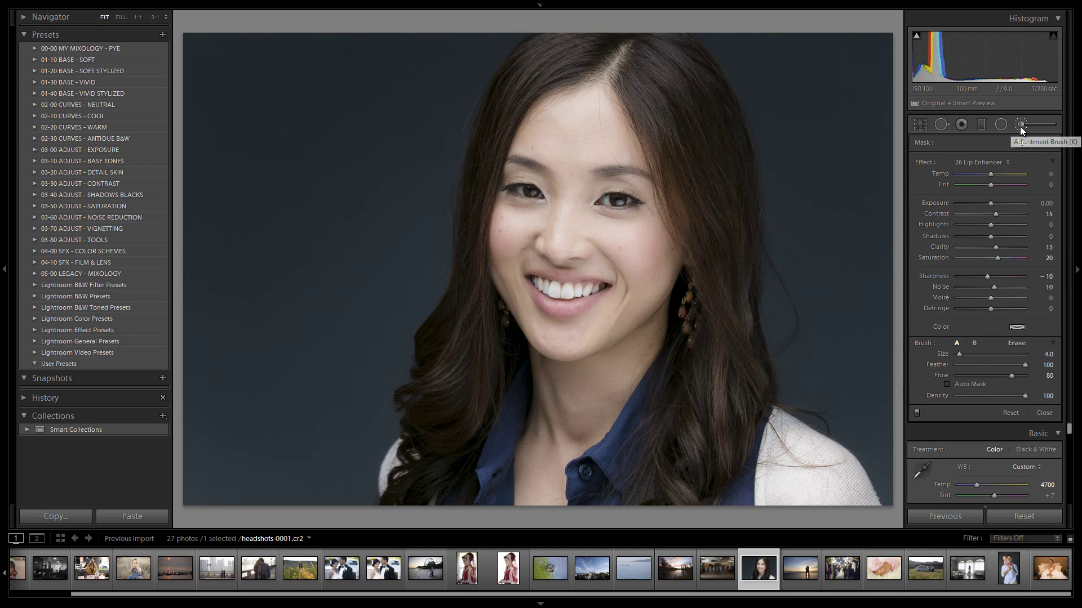
left_click(996, 161)
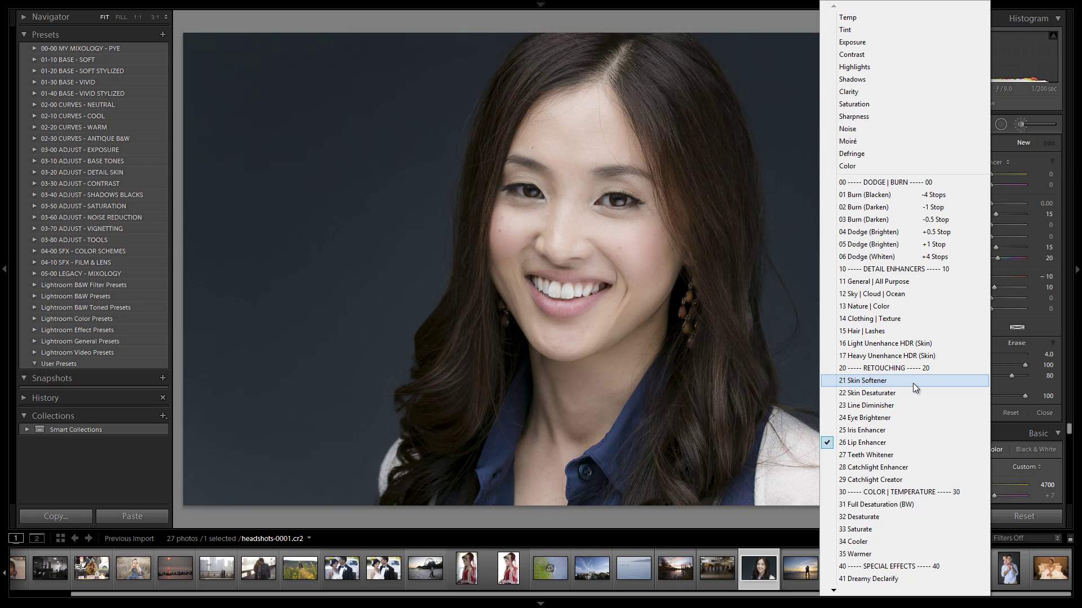
left_click(913, 382)
scroll(597, 218, "up", 10)
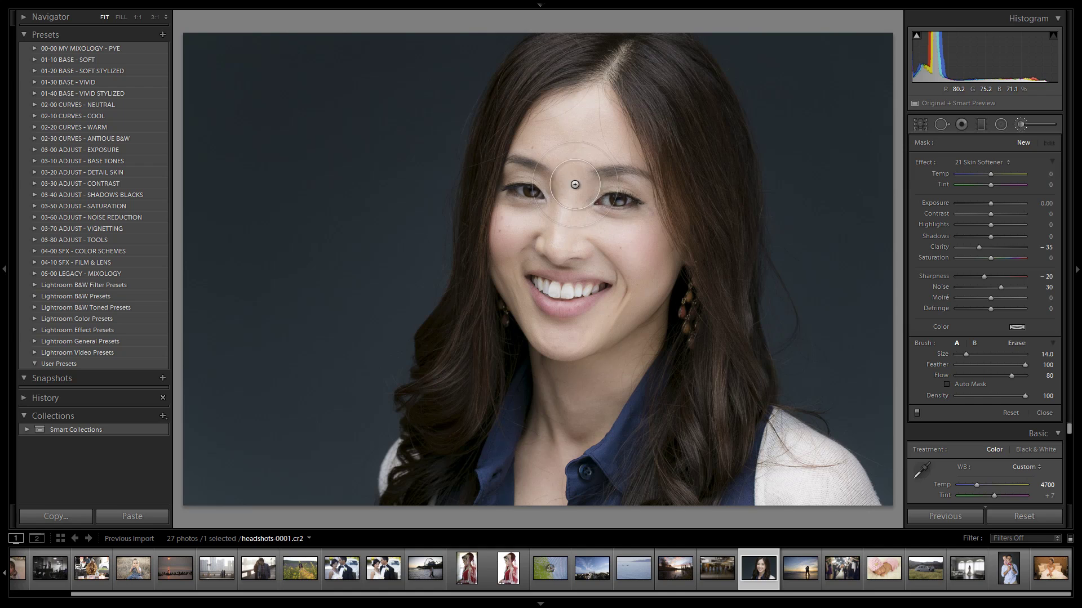
scroll(533, 251, "down", 2)
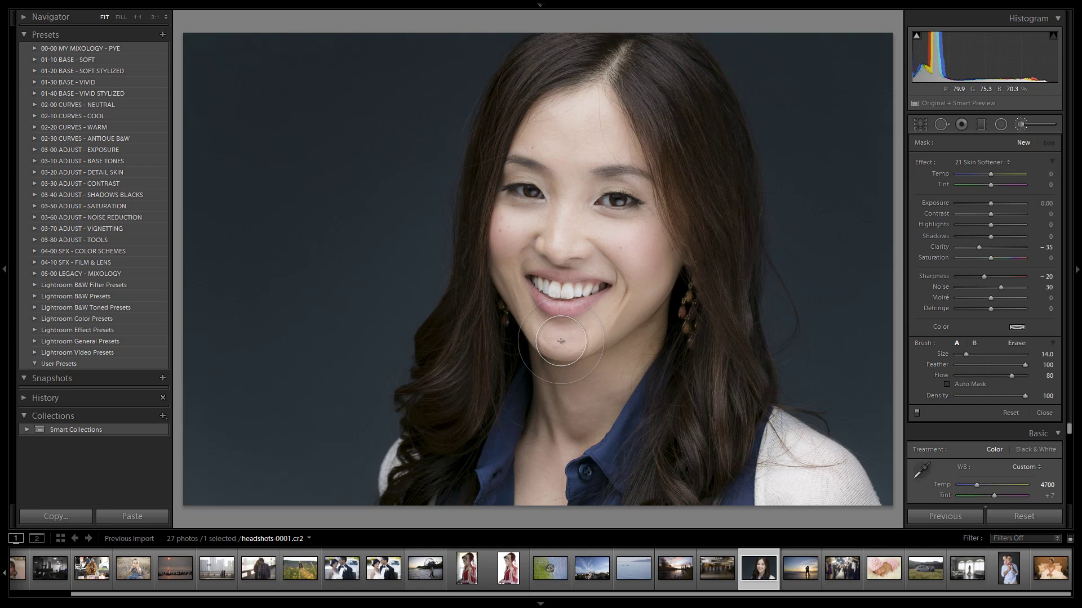
- Paint the skin softener over the face and neck, raising the brush flow to 100 and showing the mask overlay
left_click(612, 234)
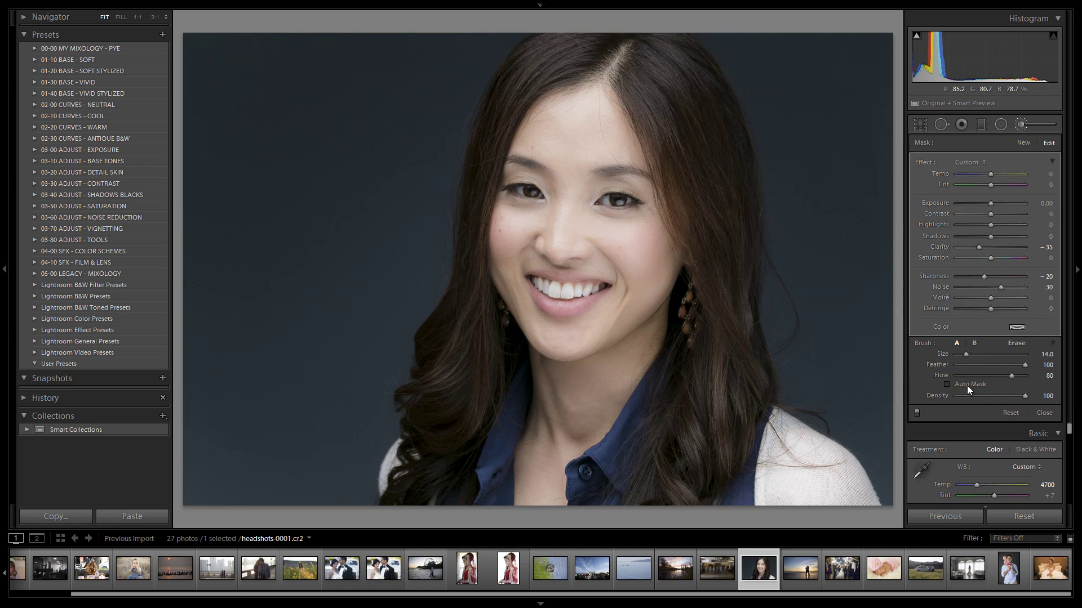
left_click_drag(1012, 376, 1041, 384)
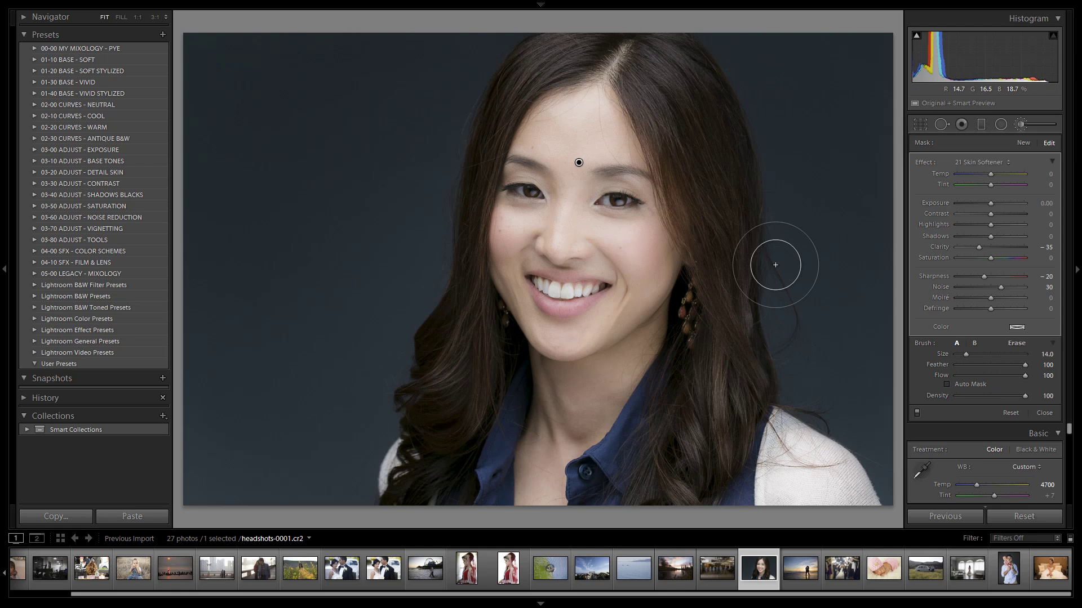
key("o")
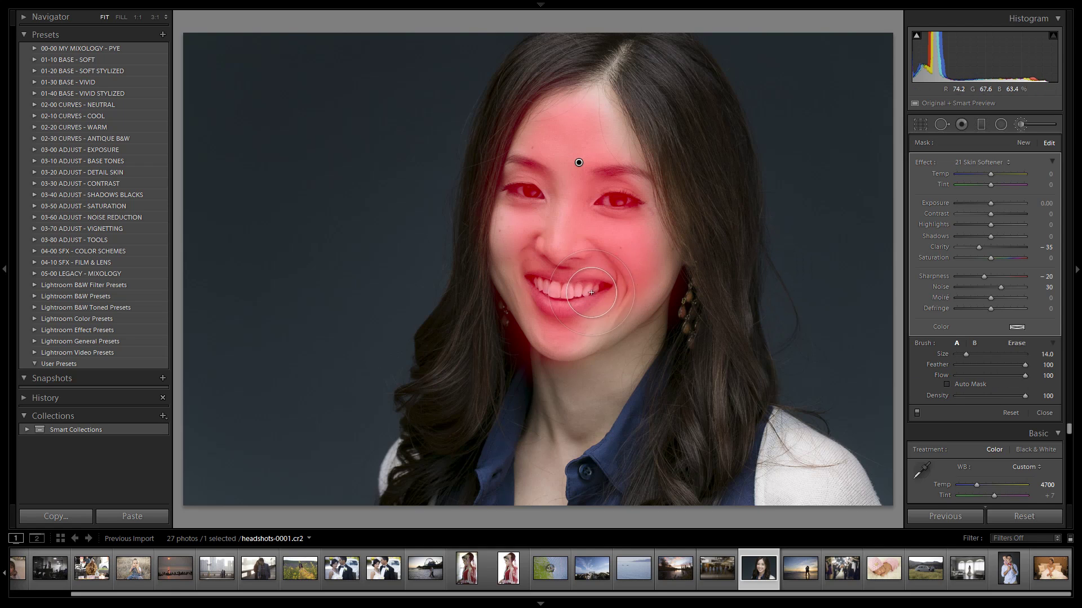
mouse_move(518, 184)
left_mouse_down()
mouse_move(518, 258)
mouse_move(564, 122)
mouse_move(598, 108)
mouse_move(644, 235)
mouse_move(579, 105)
mouse_move(624, 229)
mouse_move(630, 303)
mouse_move(600, 364)
mouse_move(621, 327)
mouse_move(605, 289)
mouse_move(570, 319)
mouse_move(542, 283)
mouse_move(567, 374)
mouse_move(556, 284)
mouse_move(549, 448)
mouse_move(566, 403)
mouse_move(536, 512)
mouse_move(625, 302)
mouse_move(590, 125)
mouse_move(542, 158)
mouse_move(542, 239)
left_mouse_up()
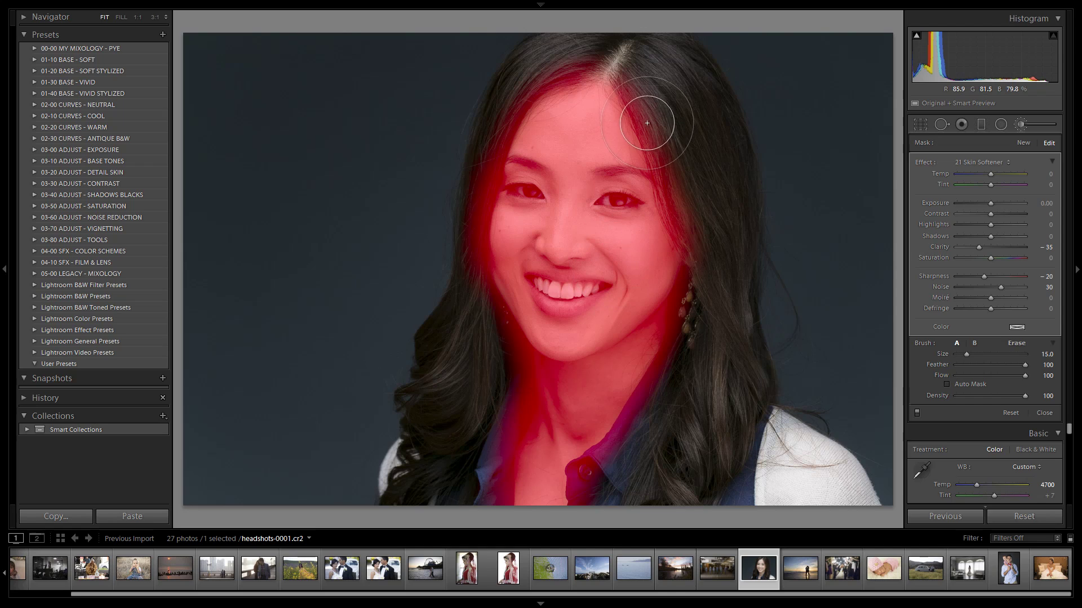
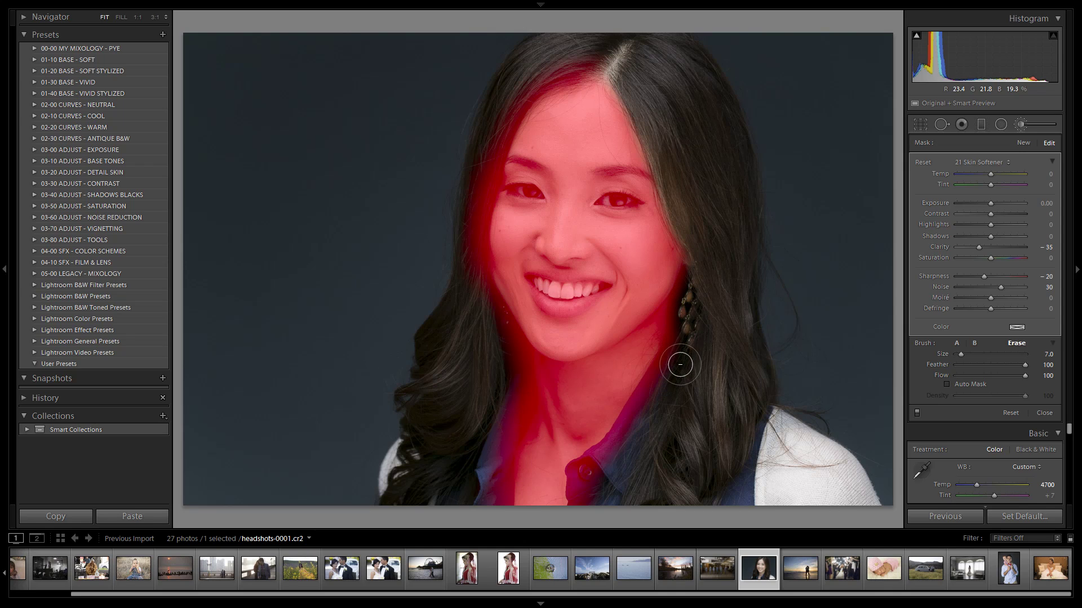
- Erase the skin softener mask from the hair, earrings and shirt collar around the face and neck, using eraser sizes 4 to 7
key("bracketleft")
key("bracketleft")
key("bracketleft")
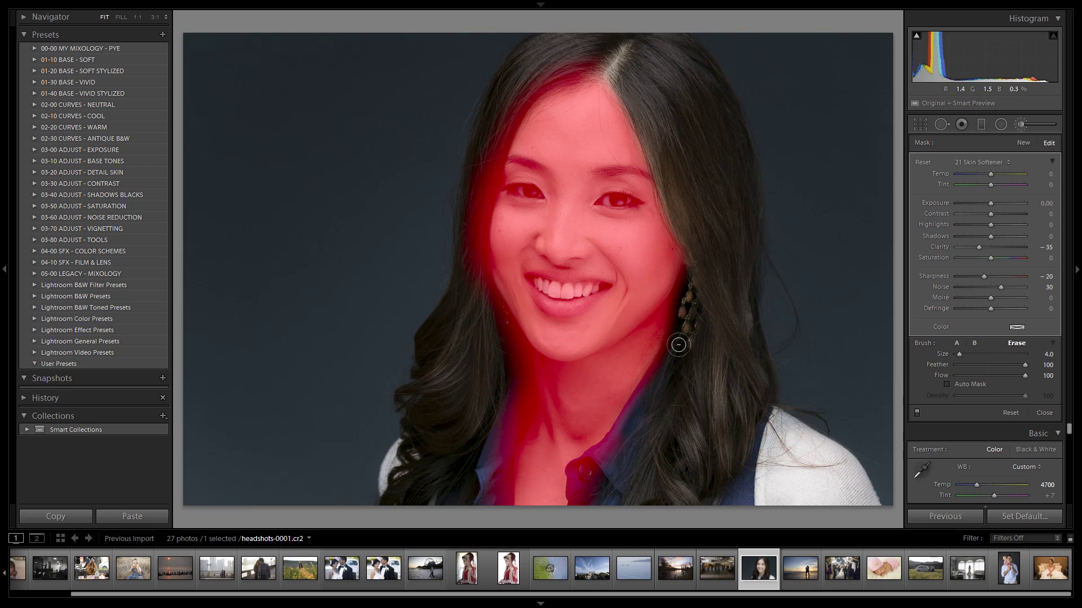
mouse_move(618, 426)
left_mouse_down()
mouse_move(584, 464)
mouse_move(608, 459)
mouse_move(590, 476)
mouse_move(572, 471)
mouse_move(613, 467)
mouse_move(638, 441)
left_mouse_up()
mouse_move(464, 469)
left_mouse_down()
mouse_move(498, 458)
mouse_move(504, 510)
mouse_move(503, 467)
mouse_move(504, 509)
mouse_move(484, 506)
mouse_move(507, 360)
mouse_move(476, 253)
mouse_move(509, 113)
mouse_move(545, 79)
mouse_move(609, 66)
left_mouse_up()
key("bracketright")
key("bracketright")
key("bracketright")
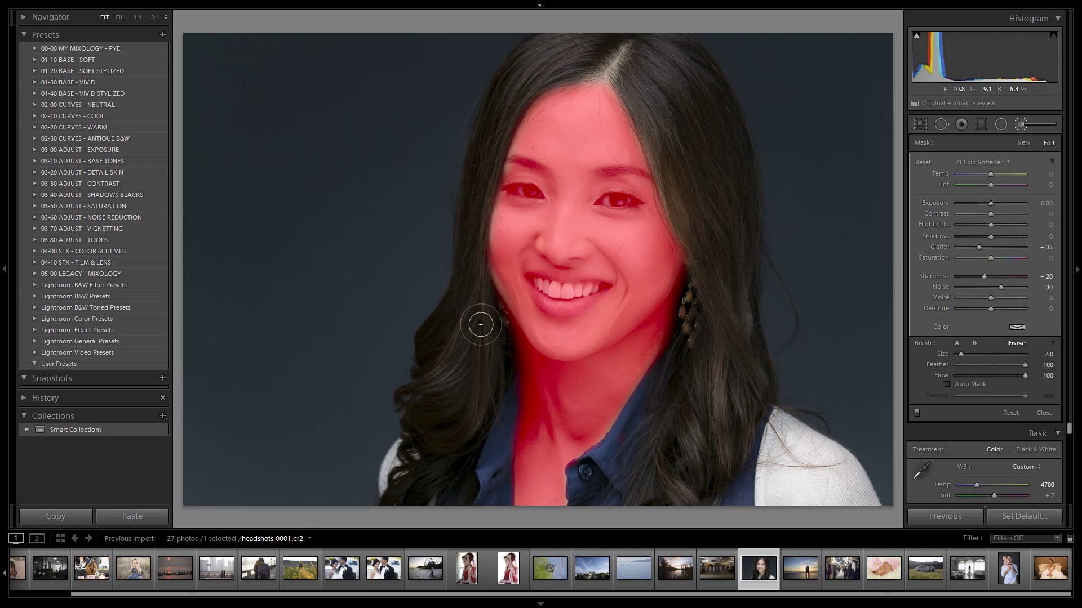
- Paint the skin softener back in along the edge of the cheek and jaw beside the hair
key("alt")
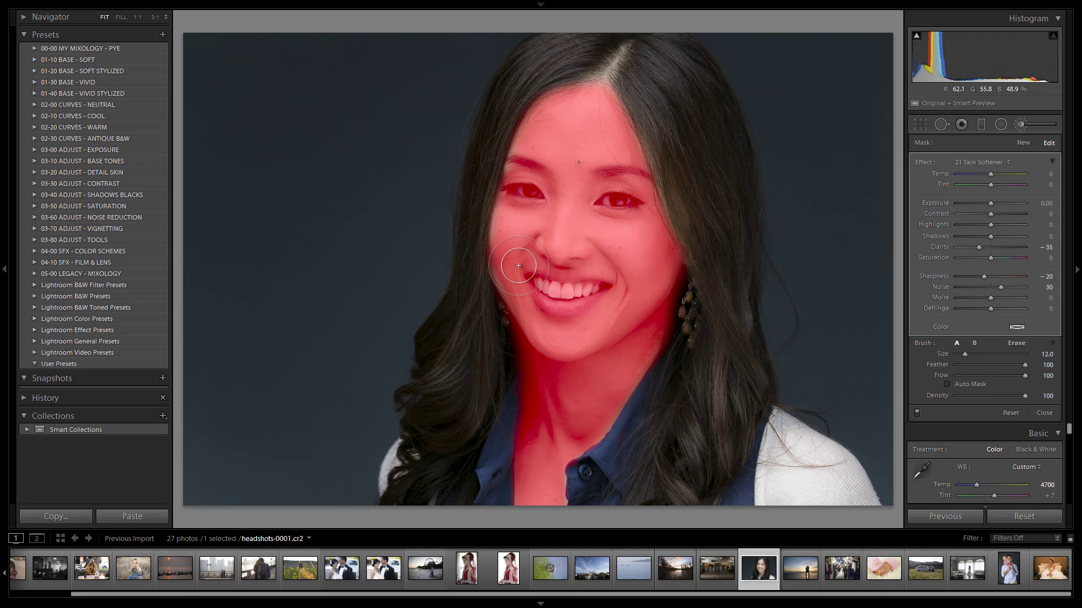
key("bracketleft")
left_click_drag(499, 266, 540, 338)
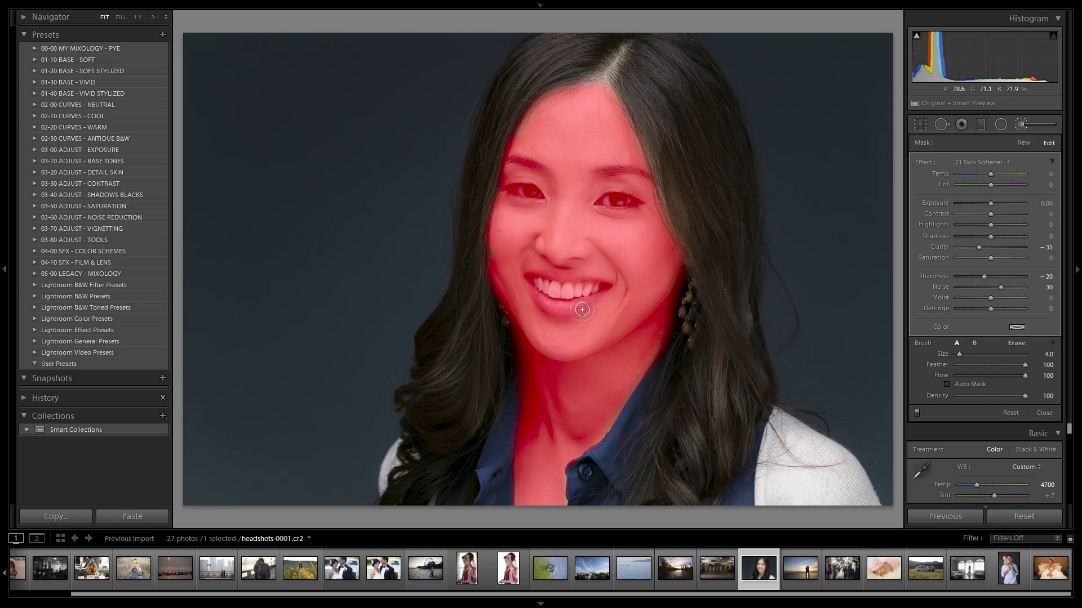
- Erase the mask from the lips, teeth, eyes and eyebrows with a size 3 eraser and hide the mask overlay
key("alt")
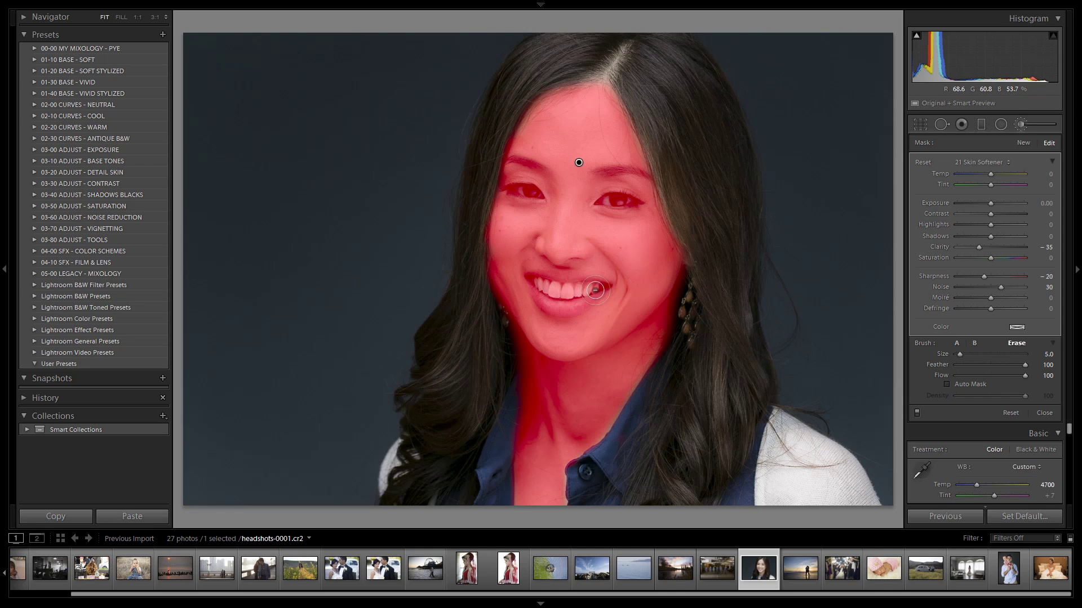
scroll(597, 288, "down", 3)
mouse_move(540, 287)
left_mouse_down()
mouse_move(607, 283)
mouse_move(590, 305)
mouse_move(541, 302)
mouse_move(533, 284)
mouse_move(594, 290)
mouse_move(553, 294)
mouse_move(584, 293)
left_mouse_up()
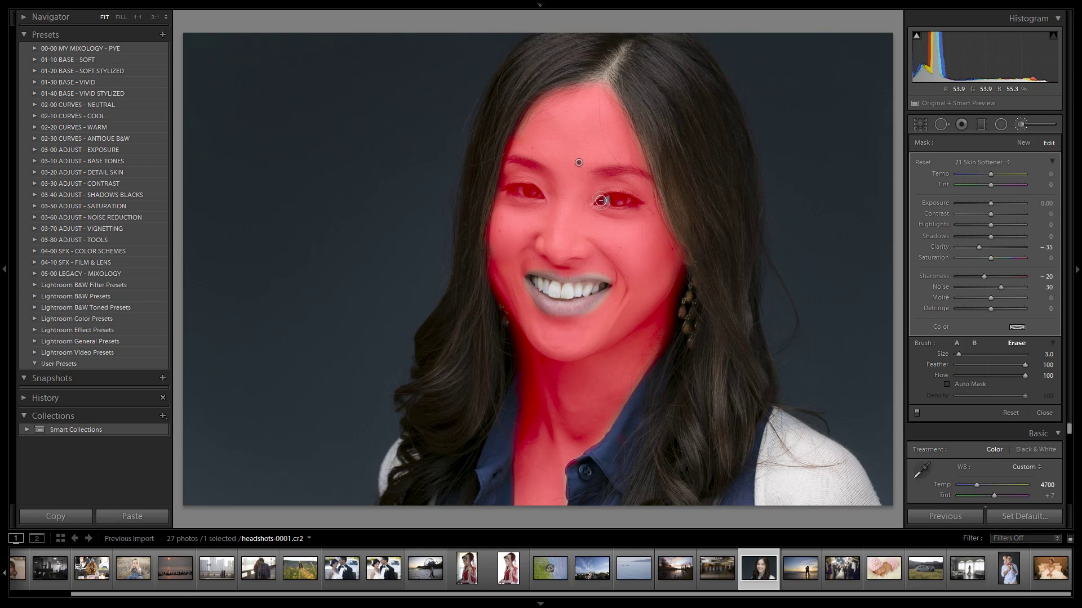
left_click_drag(601, 200, 633, 201)
mouse_move(526, 186)
left_mouse_down()
mouse_move(508, 189)
mouse_move(538, 191)
mouse_move(505, 191)
left_mouse_up()
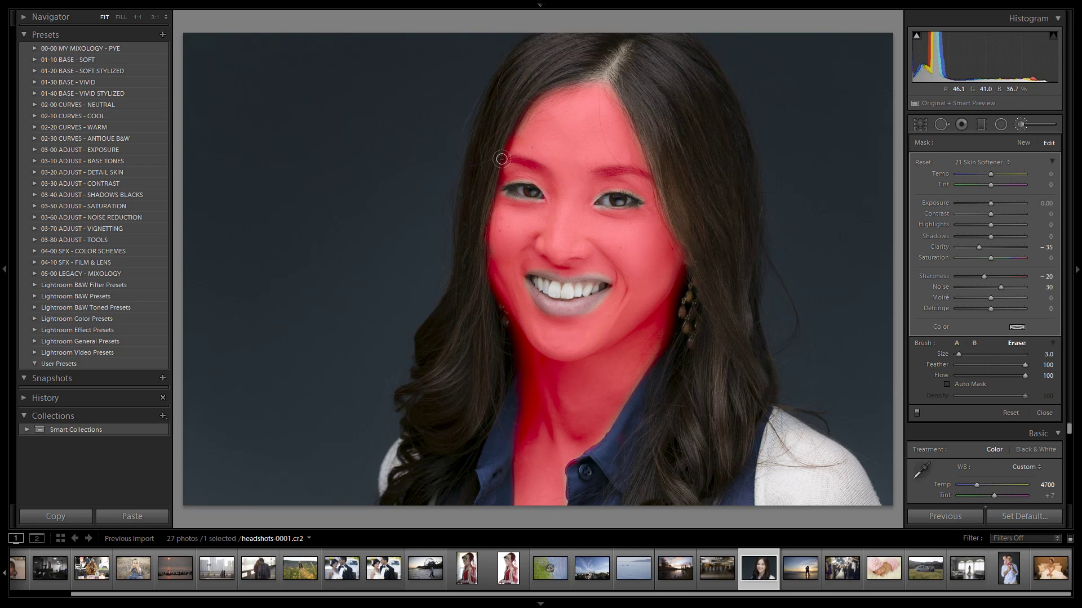
left_click_drag(607, 170, 650, 176)
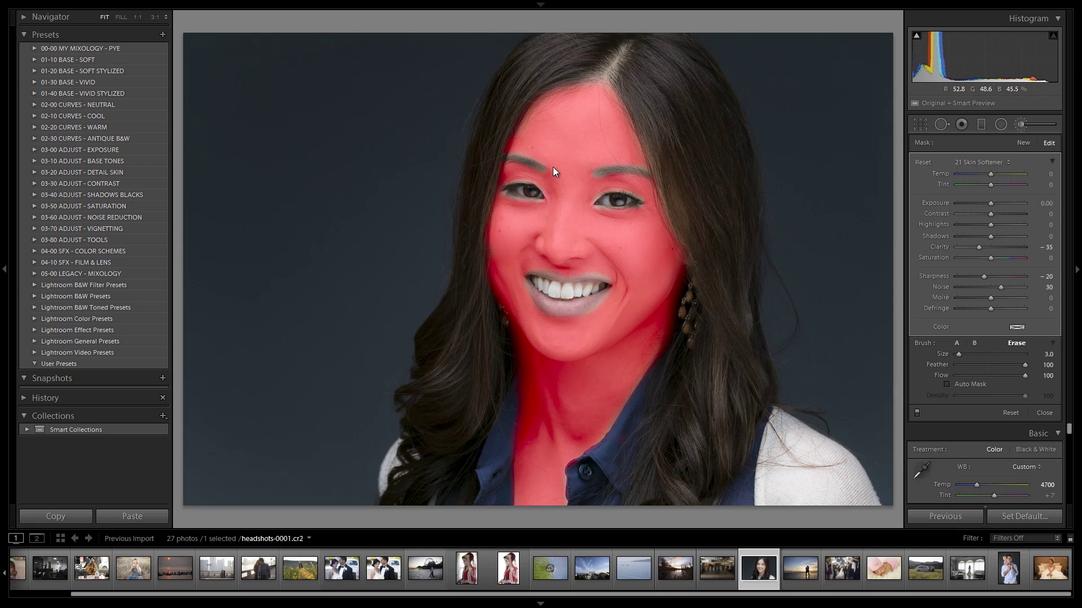
key("alt")
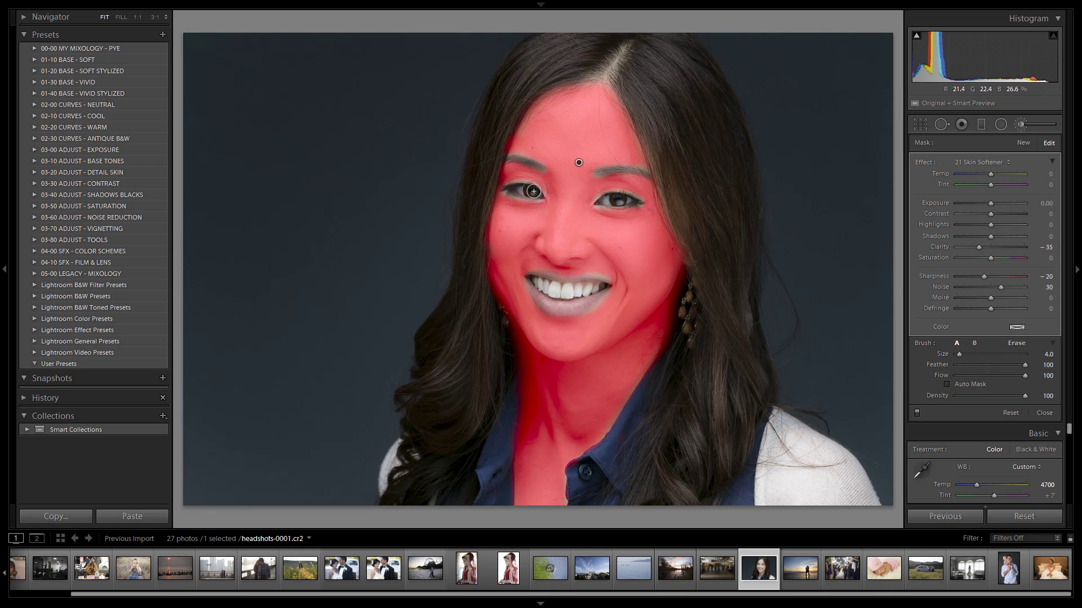
key("o")
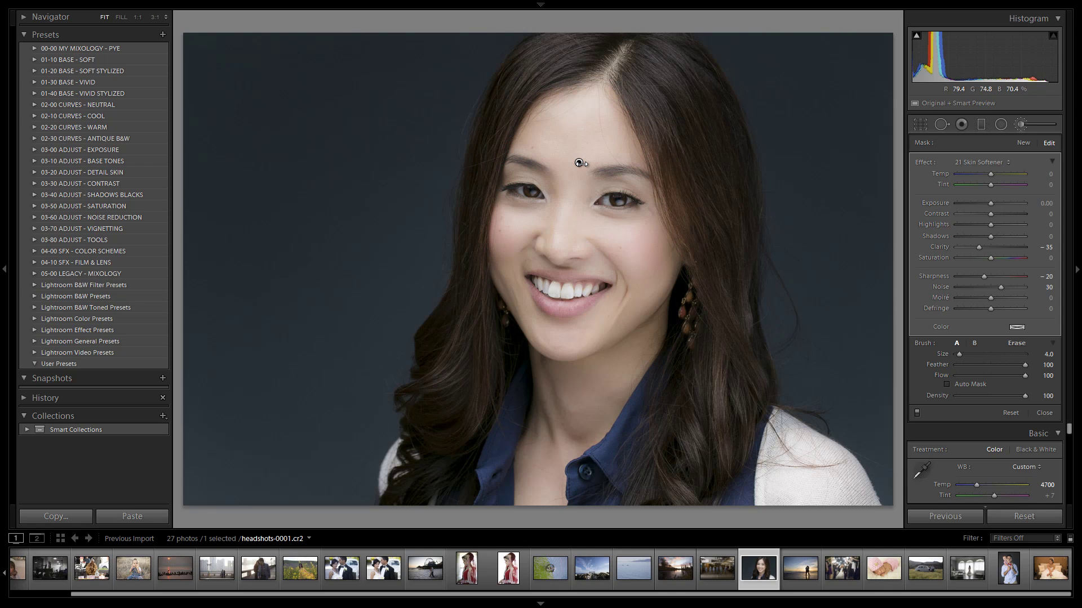
- Try scaling the skin softener's overall effect amount from its adjustment pin, and undo each trial change
mouse_move(580, 162)
left_click_drag(578, 162, 568, 164)
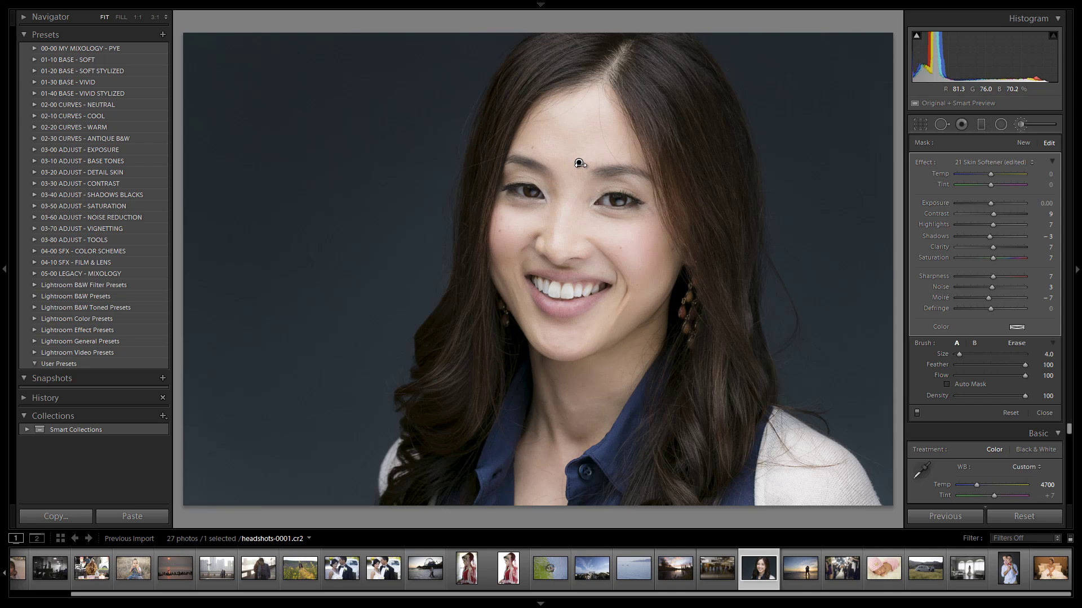
key("ctrl+z")
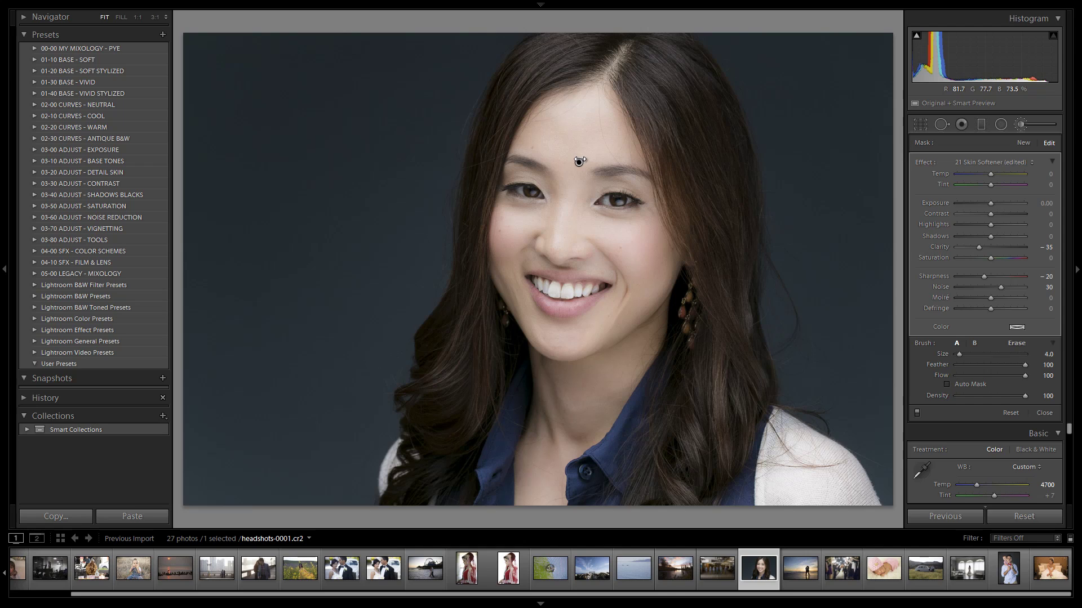
left_click_drag(567, 161, 630, 163)
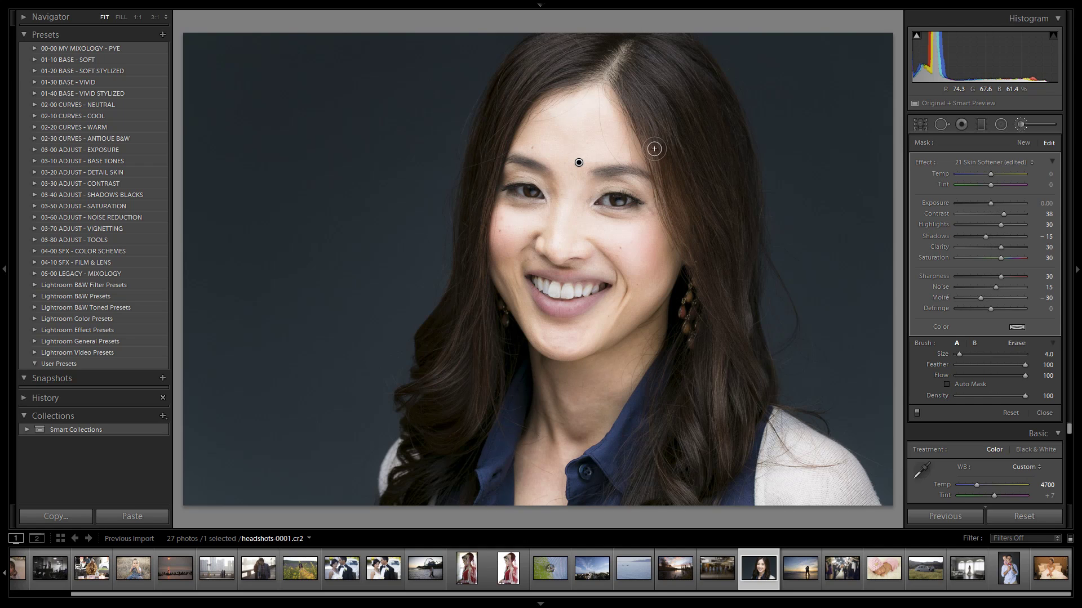
key("ctrl+z")
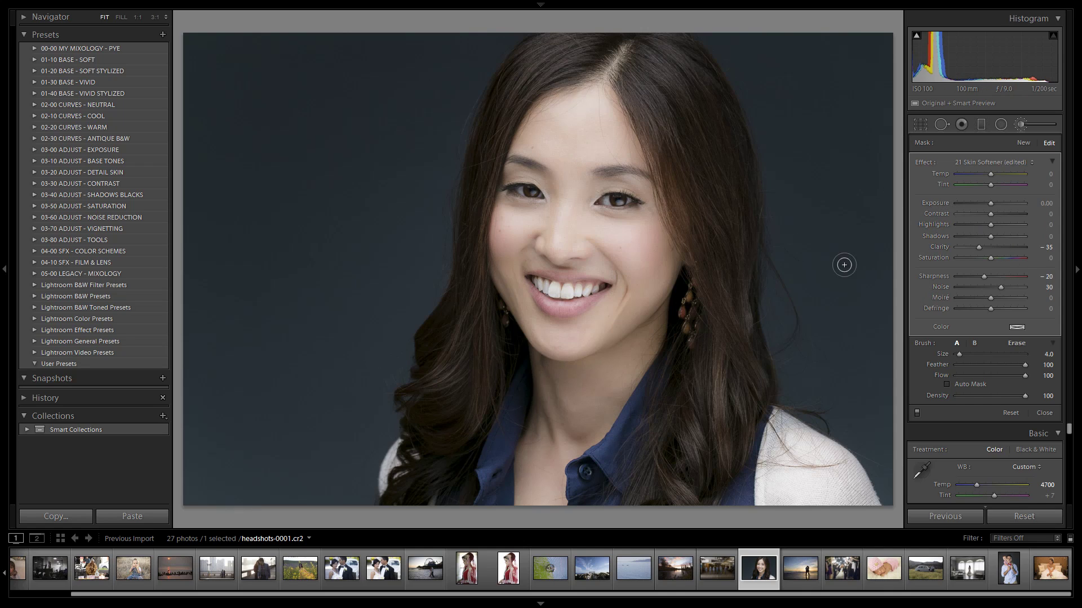
key("o")
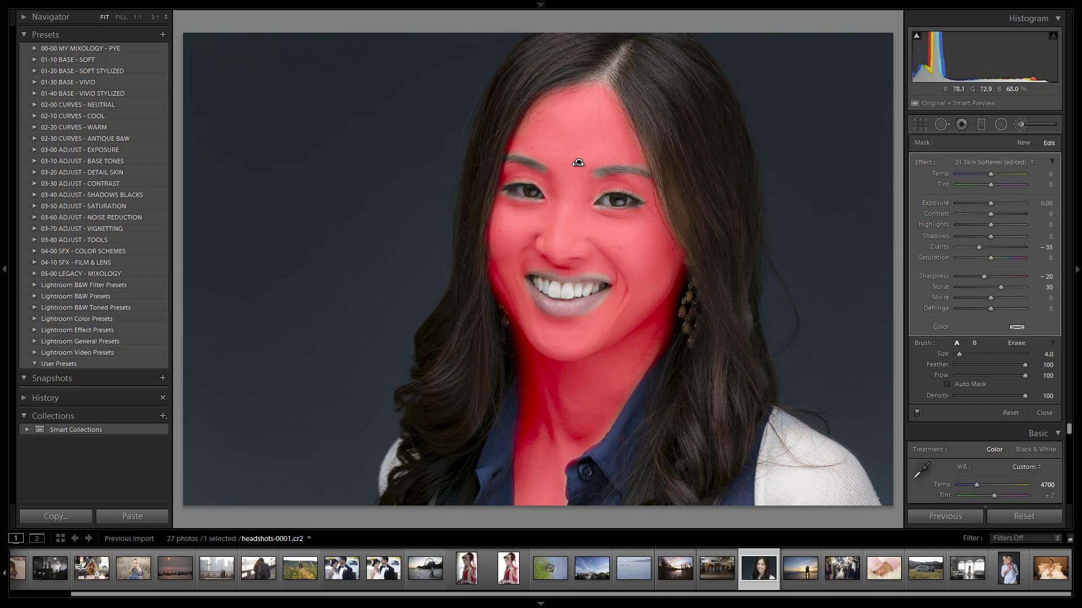
key("o")
left_click_drag(578, 164, 581, 164)
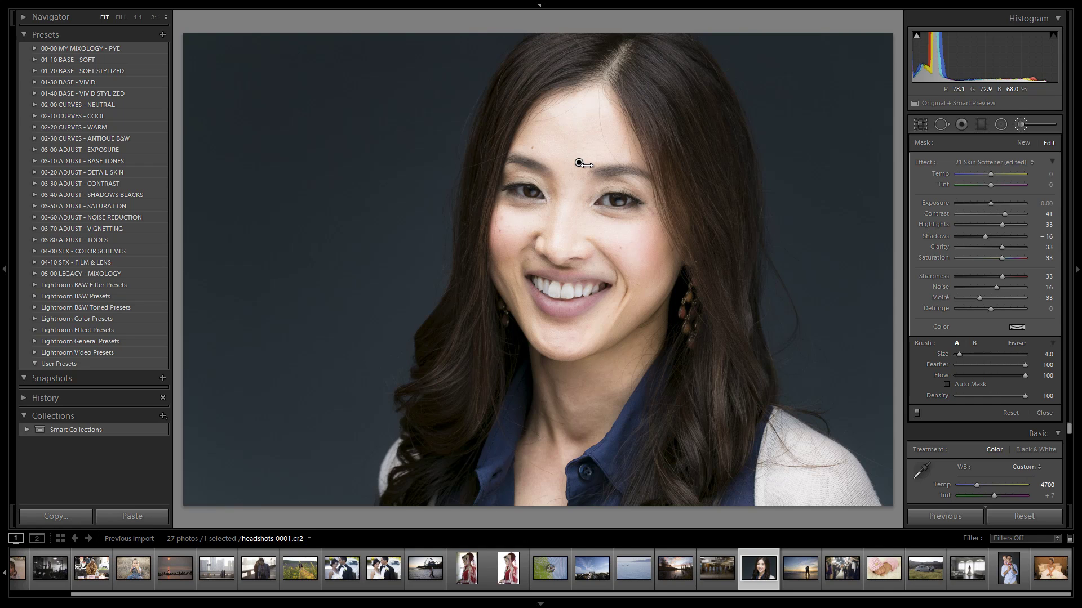
mouse_move(583, 165)
left_mouse_down()
mouse_move(493, 181)
mouse_move(565, 180)
left_mouse_up()
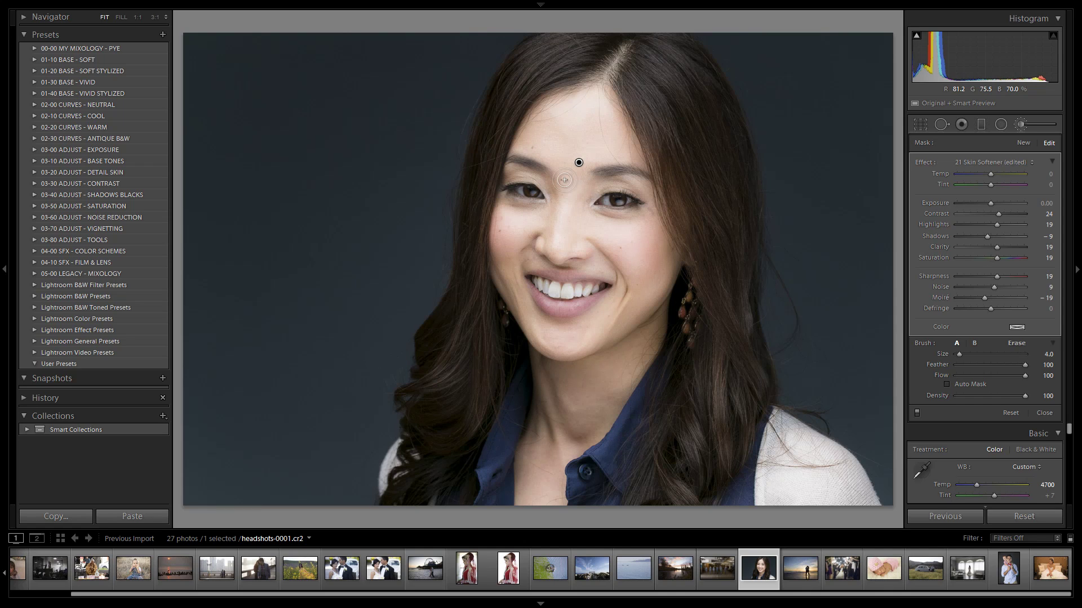
key("ctrl+z")
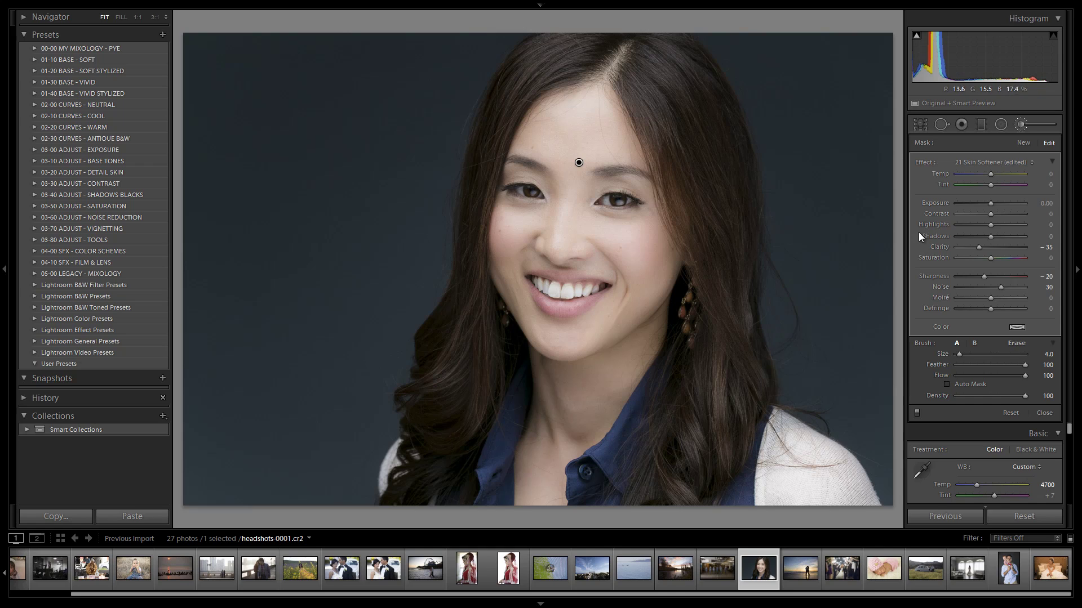
- Reduce the skin softener's strength to Clarity -15, Sharpness -15 and Noise 15
key("shift")
left_click_drag(982, 246, 984, 247)
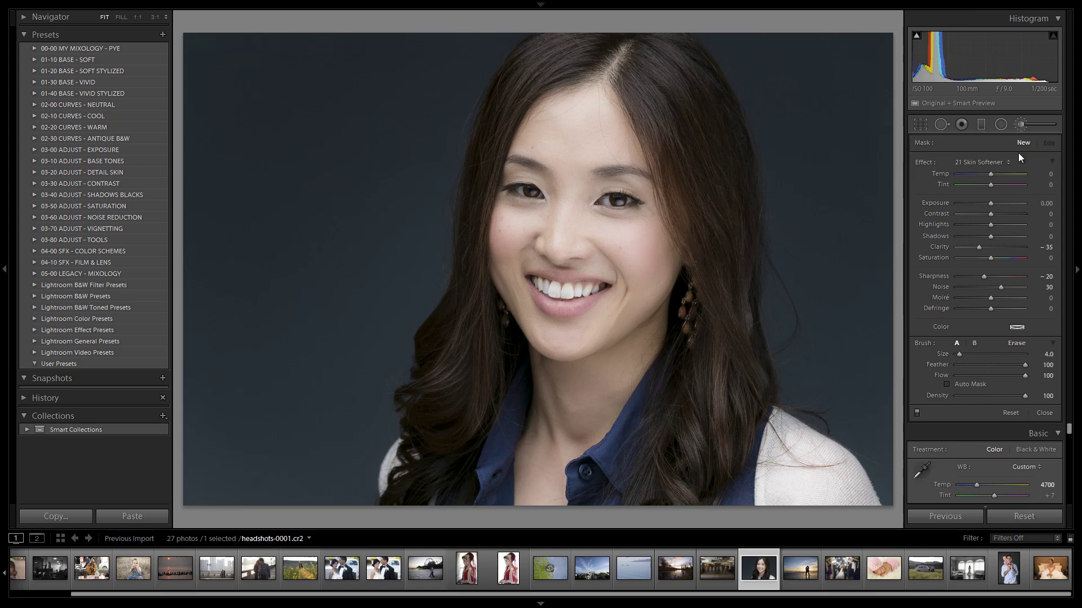
- Start a new brush adjustment with the 23 Line Diminisher effect at size 5 and paint beneath both eyes
left_click(995, 164)
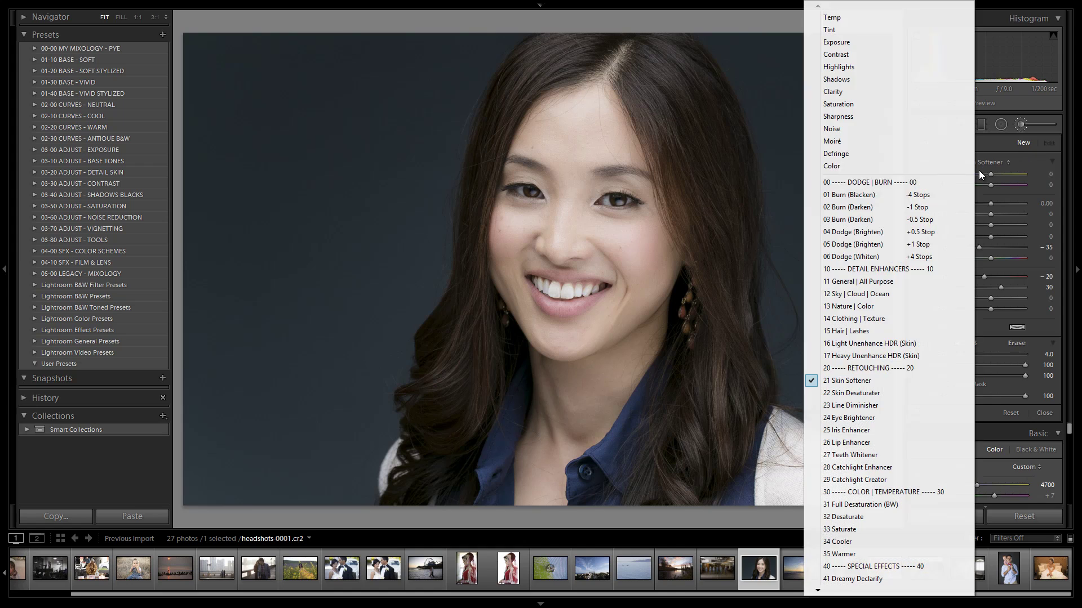
left_click(859, 405)
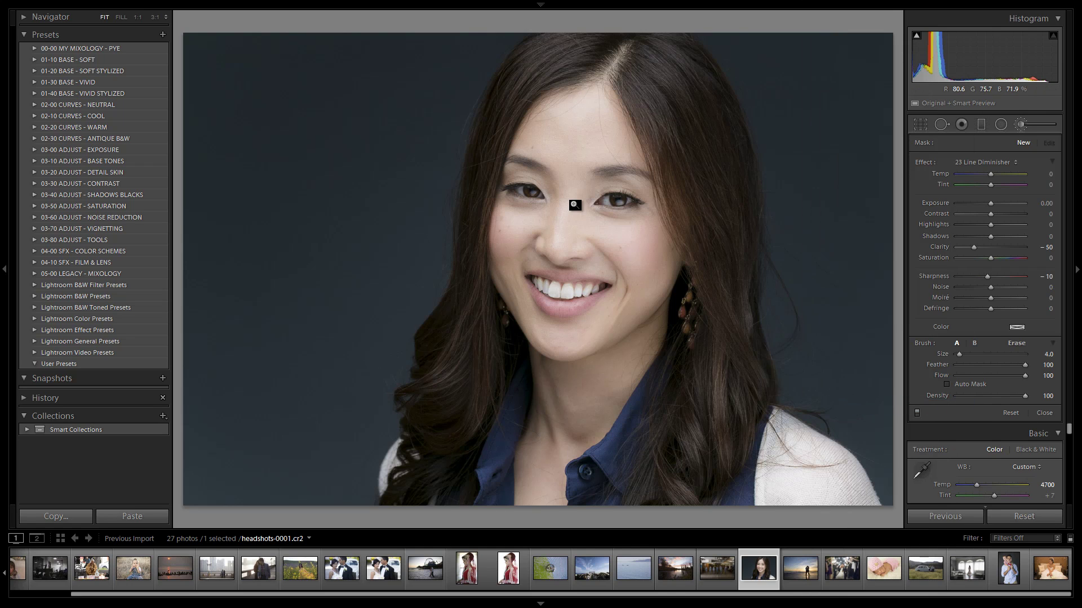
left_click(580, 209)
key("bracketright")
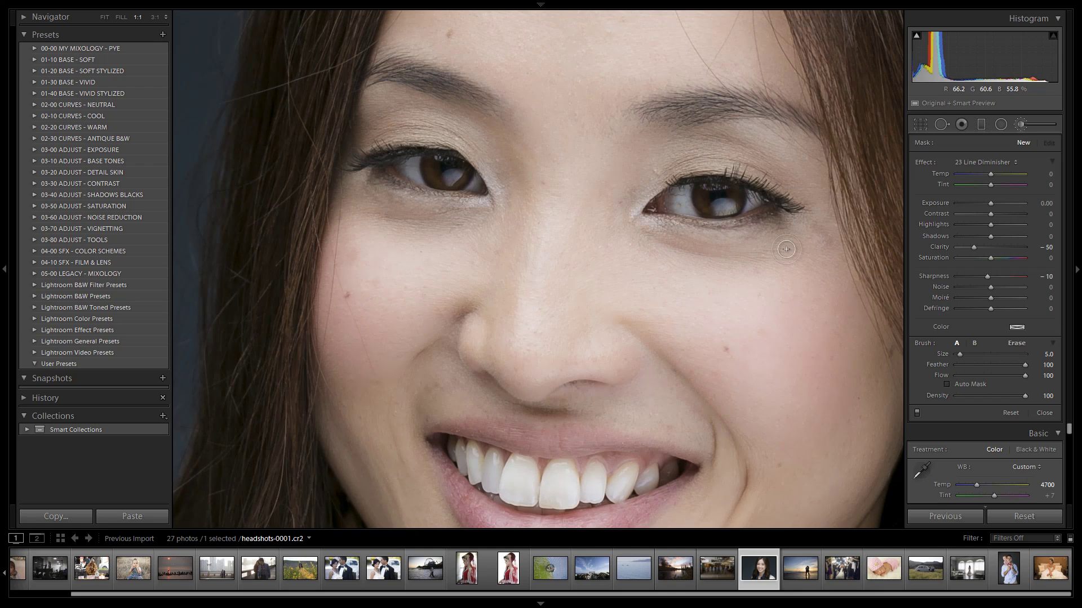
left_click_drag(657, 240, 691, 242)
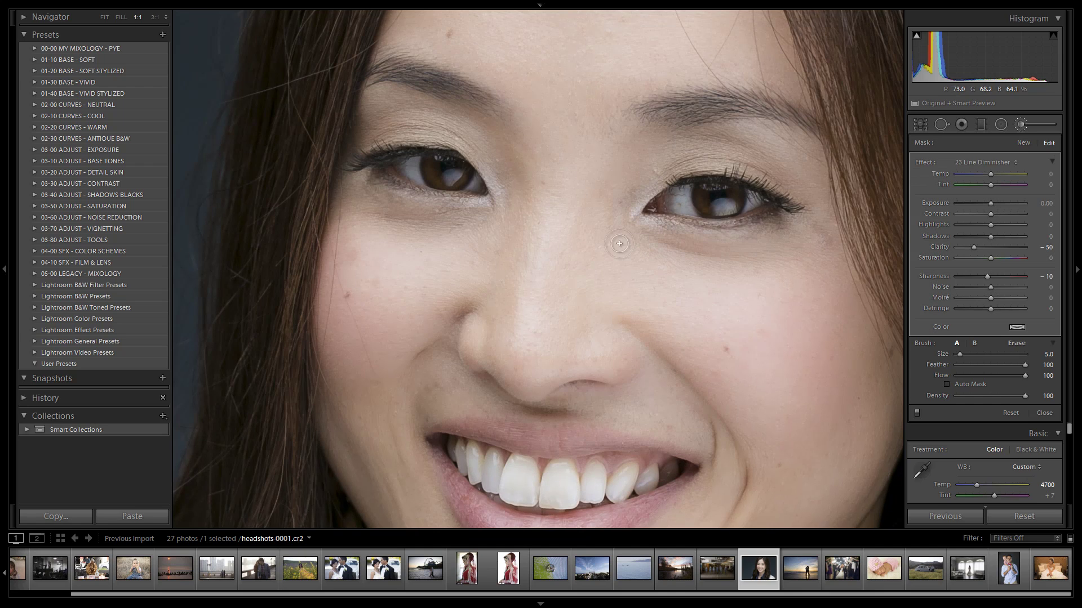
mouse_move(476, 218)
left_mouse_down()
mouse_move(398, 221)
mouse_move(372, 214)
mouse_move(426, 220)
mouse_move(365, 197)
mouse_move(525, 224)
left_mouse_up()
- Paint the line diminisher over the smile lines and creases around the nose and mouth at size 4, and check its mask overlay
left_click_drag(669, 186, 652, 72)
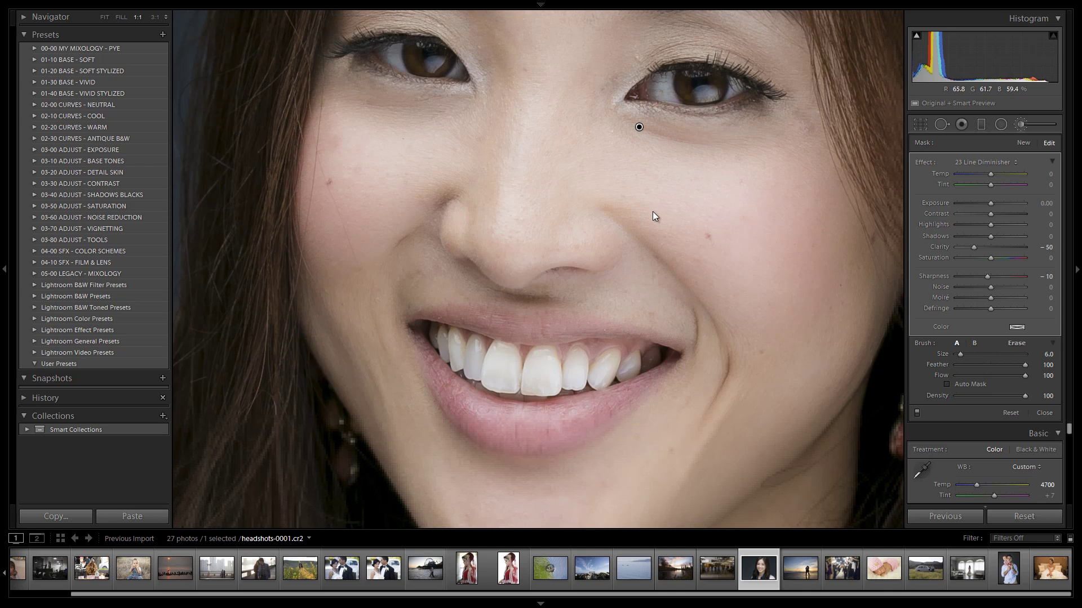
key("bracketleft")
scroll(626, 217, "down", 1)
mouse_move(614, 216)
left_mouse_down()
mouse_move(658, 248)
mouse_move(716, 326)
left_mouse_up()
left_click_drag(389, 323, 399, 270)
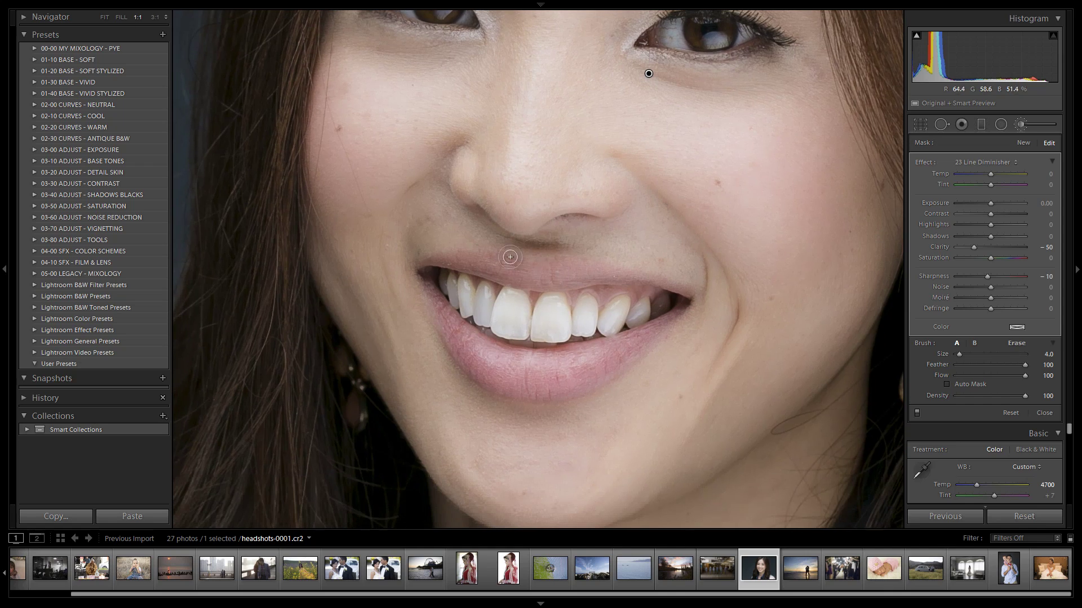
key("bracketleft")
key("bracketright")
left_click_drag(528, 437, 495, 265)
left_click_drag(563, 164, 571, 272)
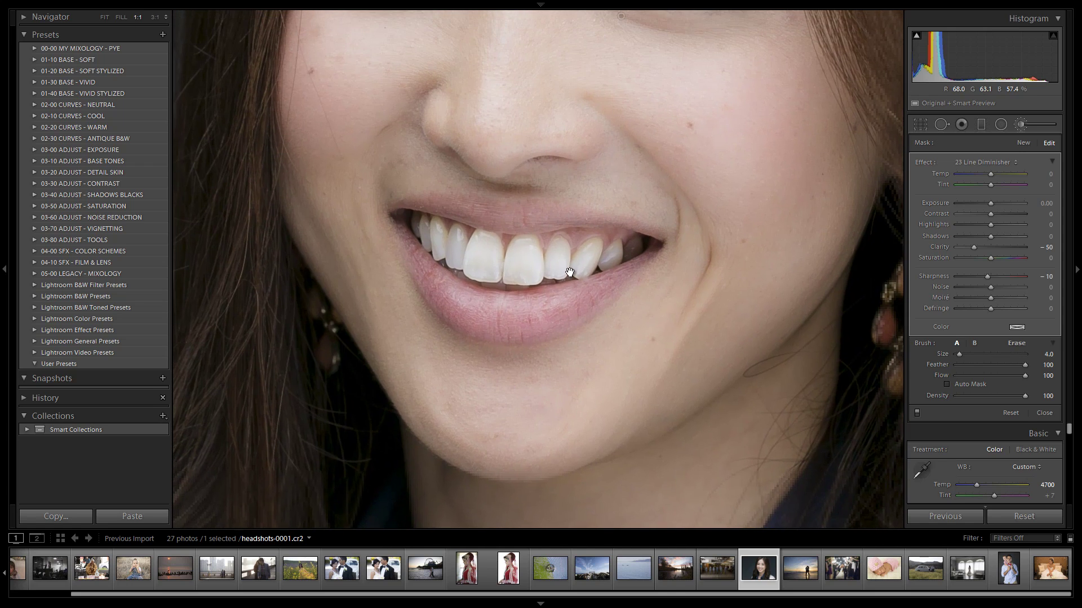
left_click(584, 274)
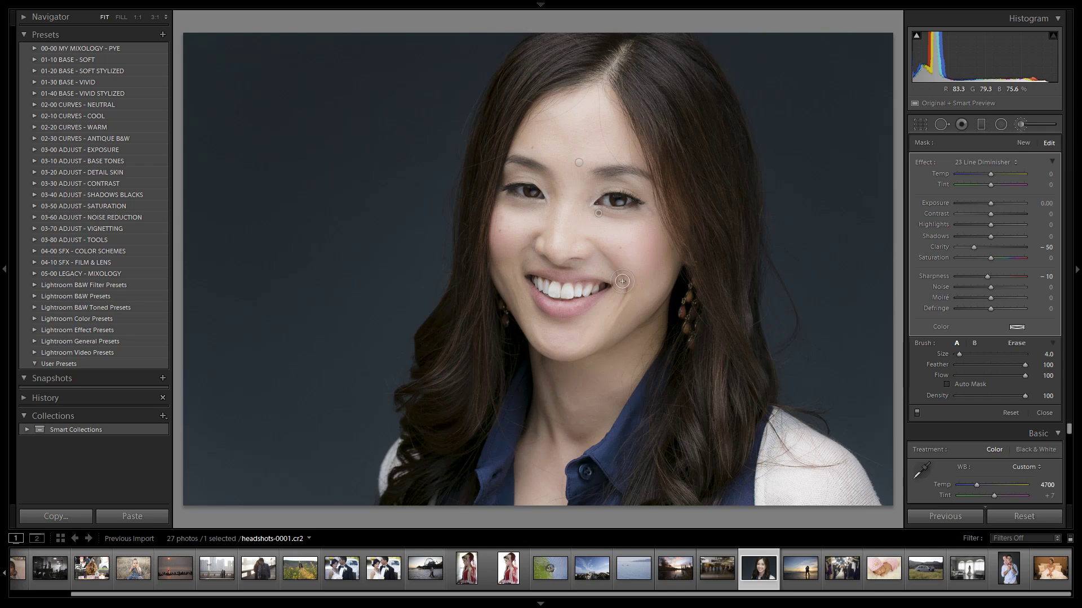
mouse_move(598, 214)
key("o")
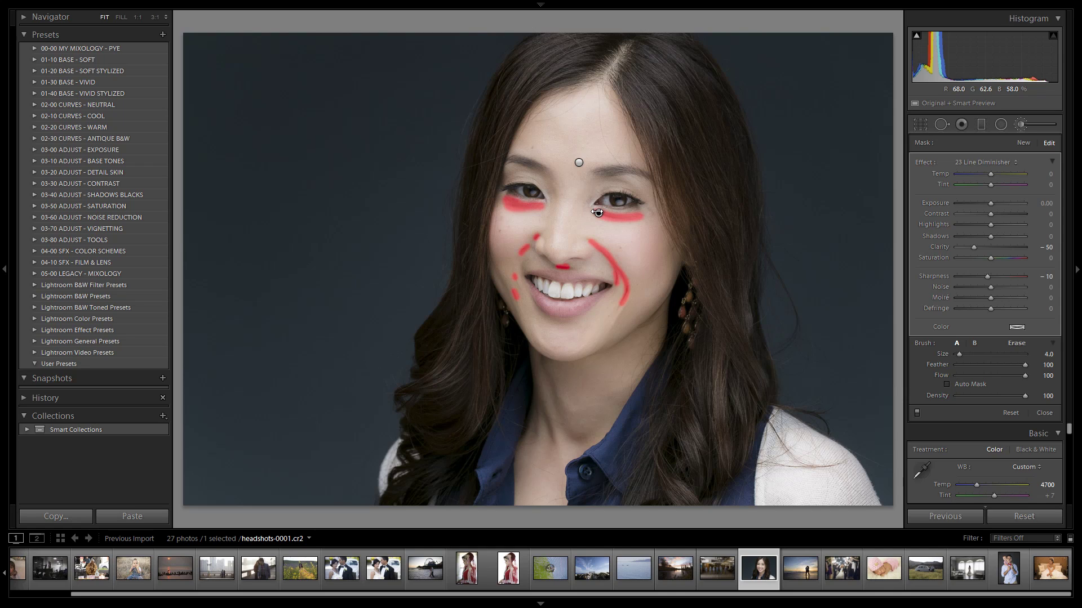
key("o")
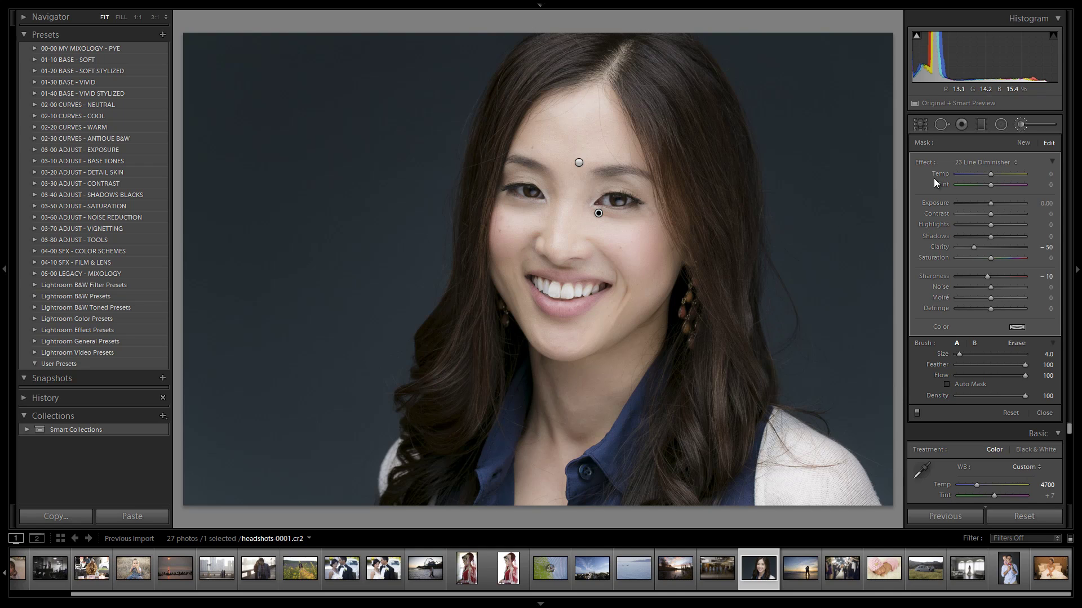
- Start a new brush adjustment with the 24 Eye Brightener effect and a brush size of 5
left_click(1003, 148)
left_click(985, 159)
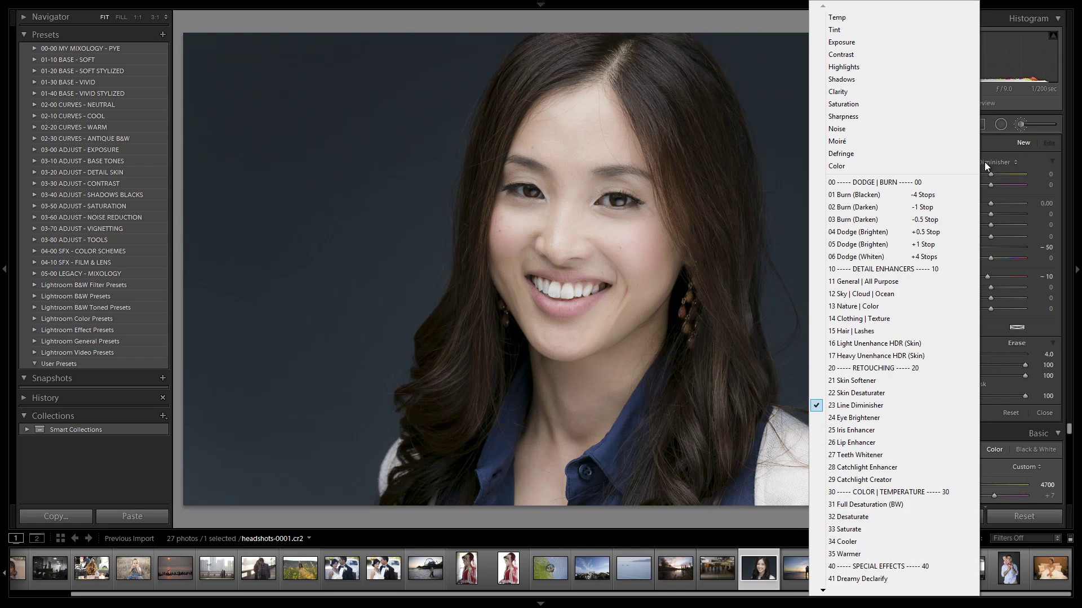
left_click(889, 417)
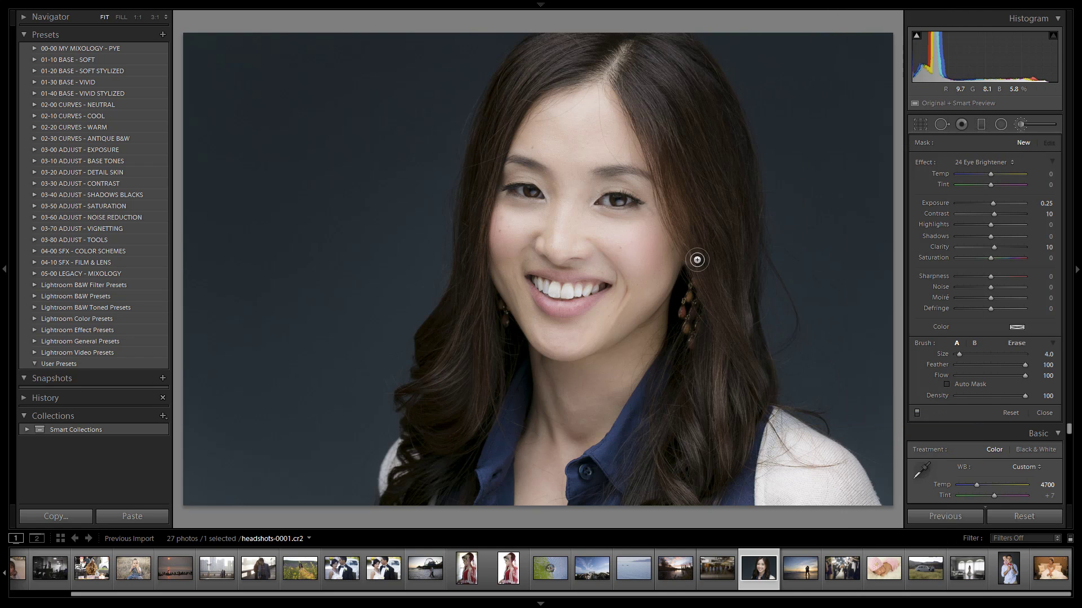
key("z")
key("bracketright")
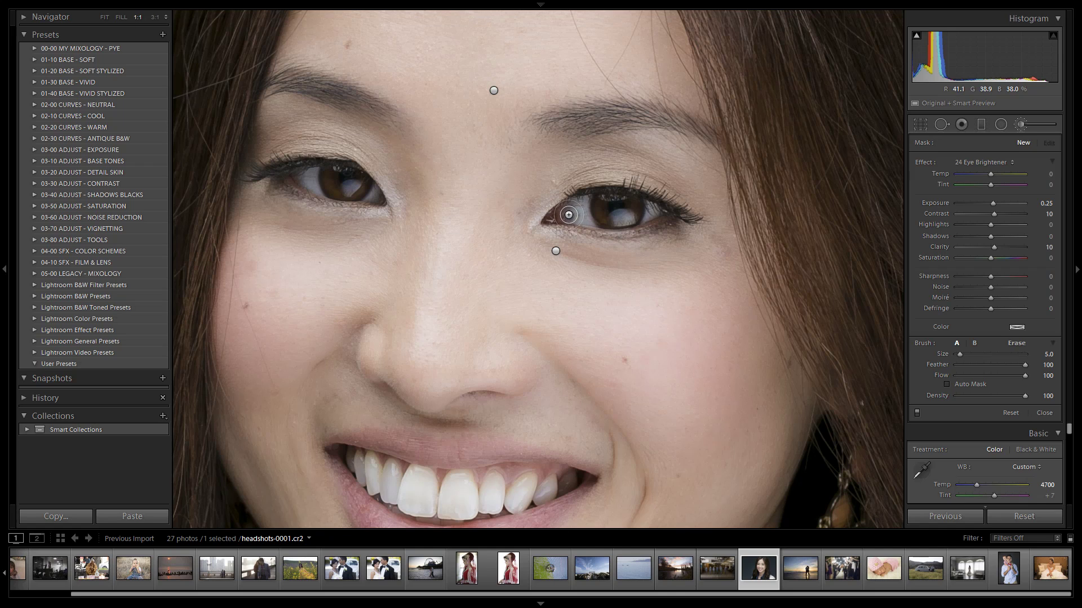
- Paint the eye brightener over the whites and irises of both eyes and trim the mask around them
mouse_move(568, 213)
left_mouse_down()
mouse_move(649, 211)
mouse_move(562, 211)
mouse_move(586, 204)
mouse_move(654, 212)
mouse_move(565, 215)
mouse_move(608, 203)
mouse_move(654, 212)
left_mouse_up()
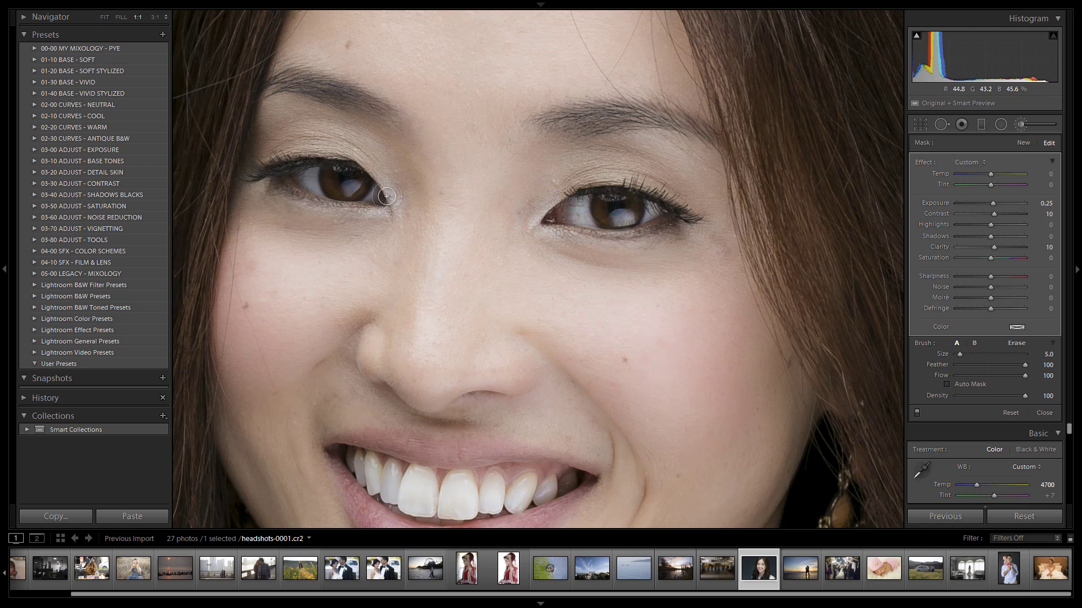
mouse_move(303, 164)
left_mouse_down()
mouse_move(364, 193)
mouse_move(301, 177)
mouse_move(387, 202)
mouse_move(317, 176)
mouse_move(367, 196)
left_mouse_up()
mouse_move(356, 181)
left_mouse_down()
mouse_move(274, 185)
mouse_move(363, 212)
mouse_move(402, 190)
mouse_move(383, 223)
mouse_move(402, 192)
mouse_move(358, 155)
mouse_move(273, 149)
mouse_move(333, 146)
mouse_move(268, 158)
mouse_move(361, 153)
mouse_move(404, 162)
mouse_move(276, 156)
mouse_move(322, 150)
mouse_move(403, 173)
mouse_move(363, 156)
mouse_move(270, 166)
mouse_move(368, 159)
left_mouse_up()
key("alt")
scroll(307, 153, "up", 3)
mouse_move(547, 181)
left_mouse_down()
mouse_move(689, 206)
mouse_move(622, 168)
mouse_move(528, 196)
mouse_move(563, 177)
mouse_move(541, 199)
mouse_move(567, 179)
mouse_move(545, 216)
mouse_move(554, 232)
mouse_move(627, 240)
mouse_move(690, 217)
mouse_move(606, 242)
mouse_move(679, 222)
mouse_move(644, 252)
mouse_move(696, 228)
mouse_move(608, 244)
mouse_move(544, 207)
left_mouse_up()
key("space")
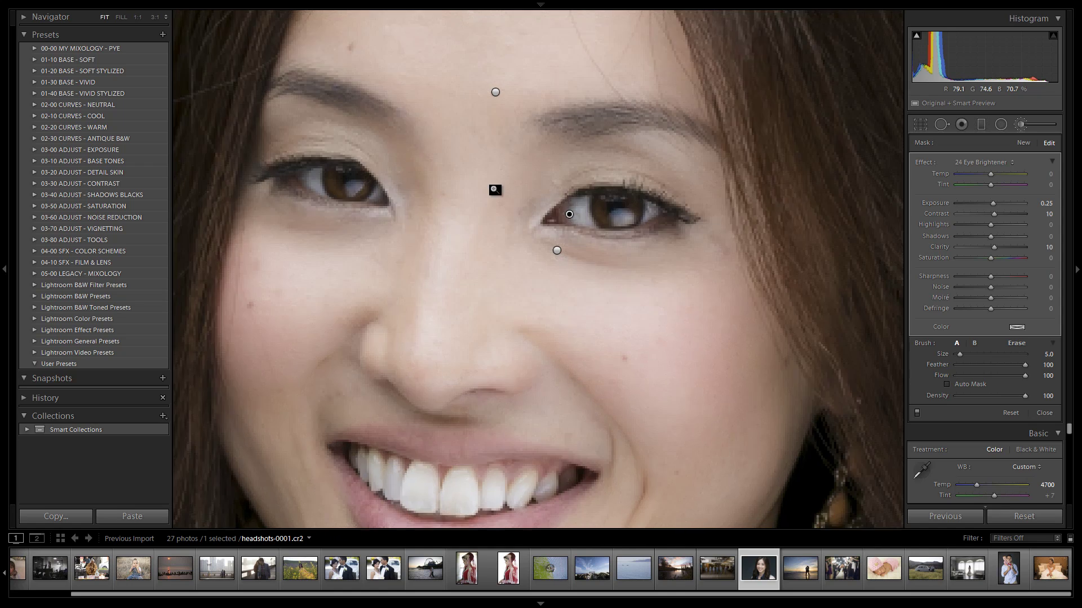
left_click(495, 189)
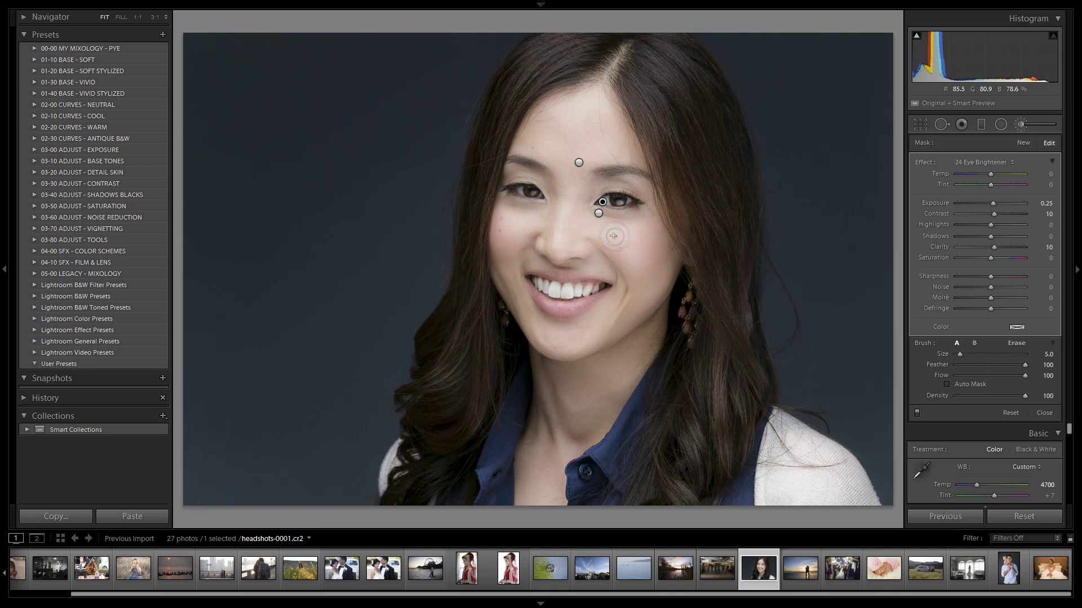
- Check the eye brightener's mask overlay, examine the portrait in the Library grid, and reselect the eye brightener adjustment to examine its settings
key("o")
key("o")
key("h")
key("g")
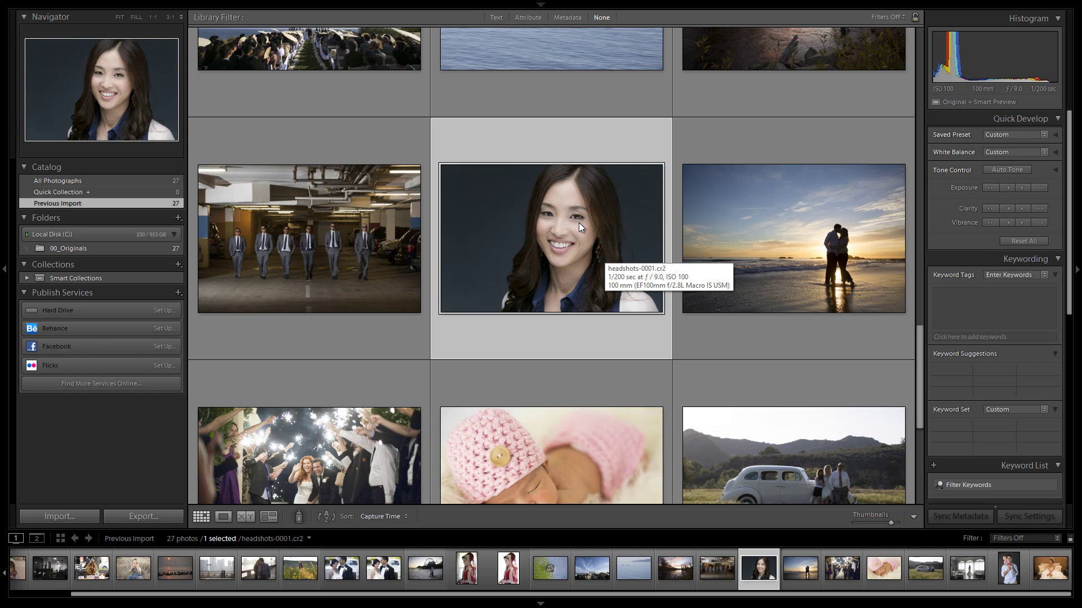
key("d")
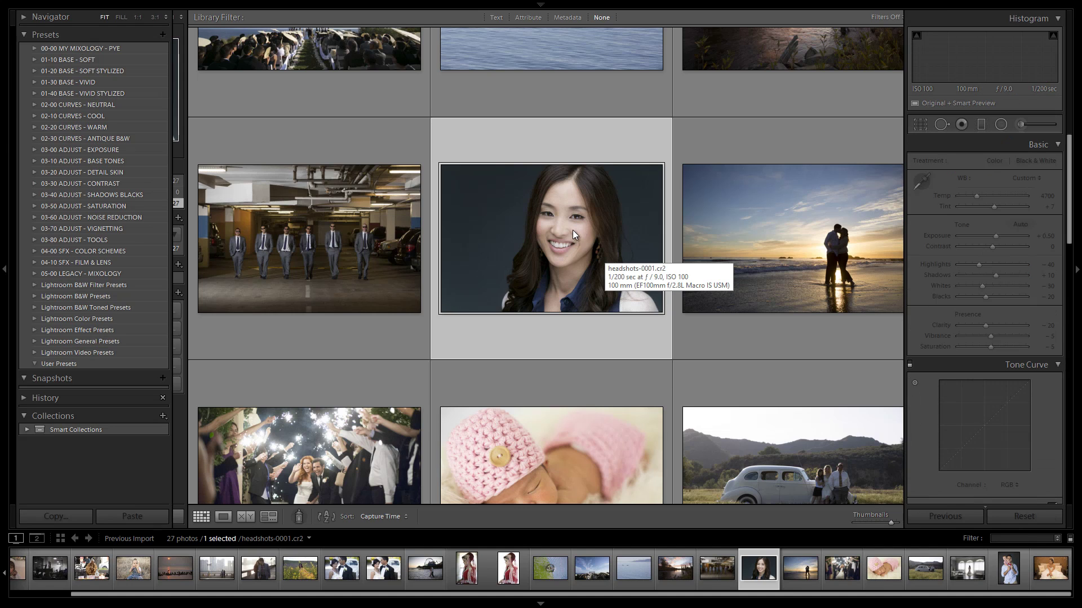
left_click(1020, 124)
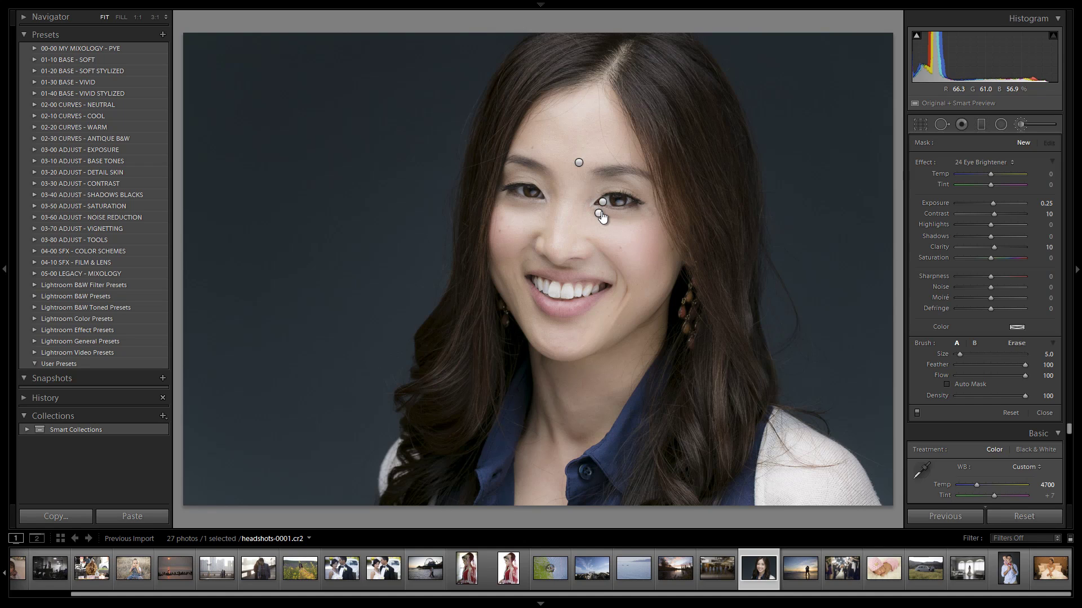
left_click(602, 201)
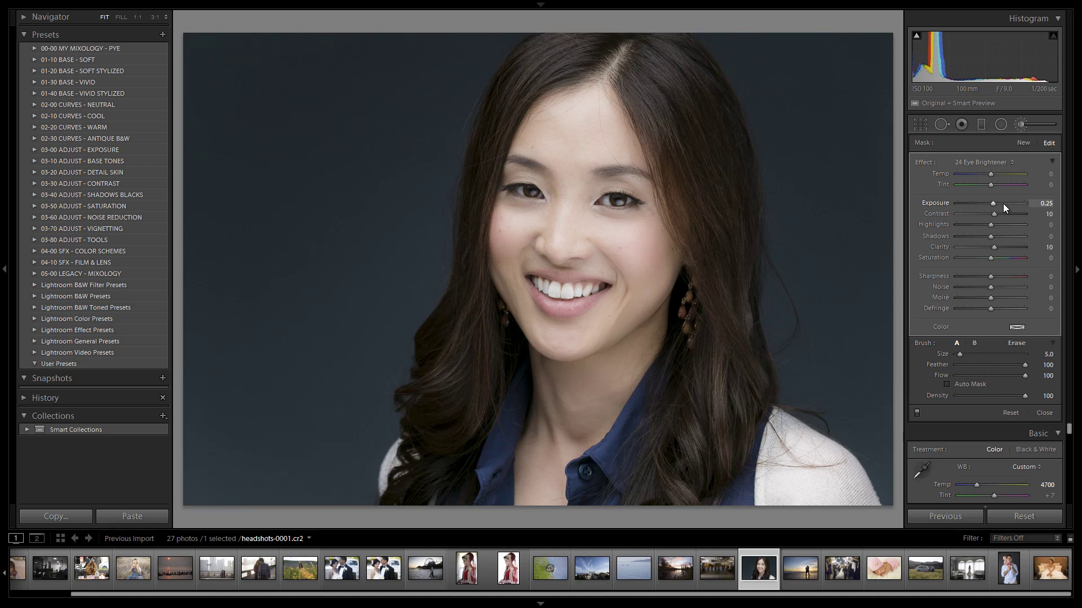
scroll(1003, 204, "down", 2)
- Start a new brush adjustment with the 25 Iris Enhancer effect and a brush size of 4
left_click(1020, 125)
left_click(1022, 124)
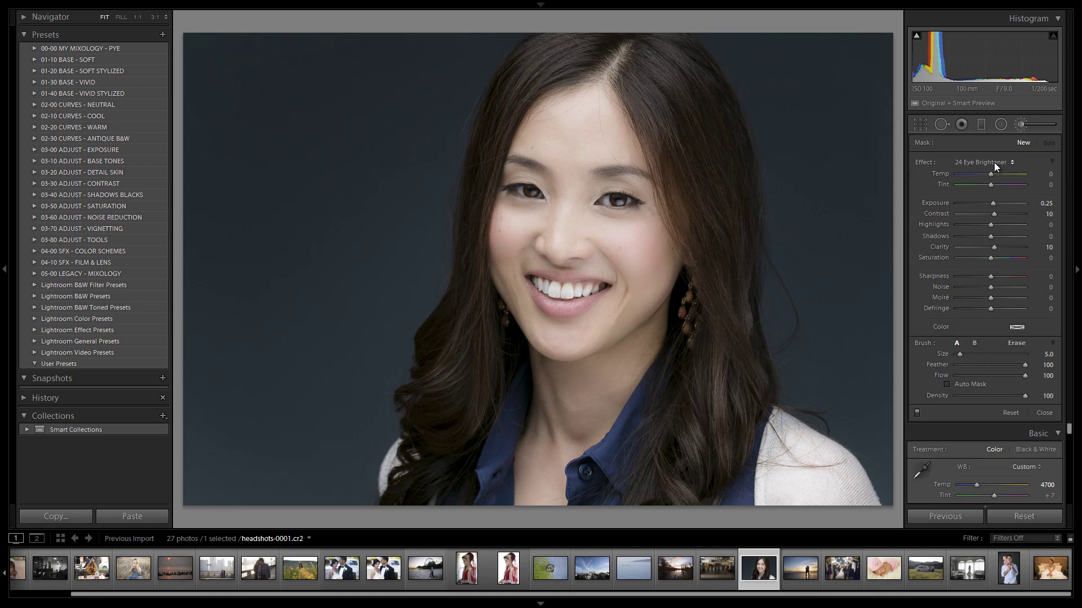
left_click(994, 162)
left_click(887, 432)
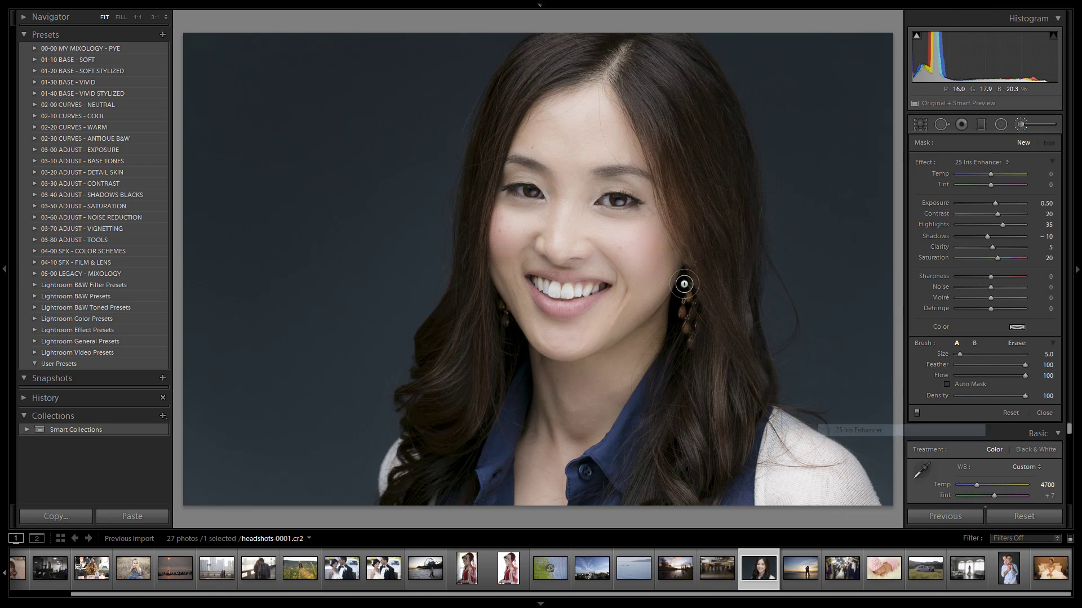
key("z")
key("[")
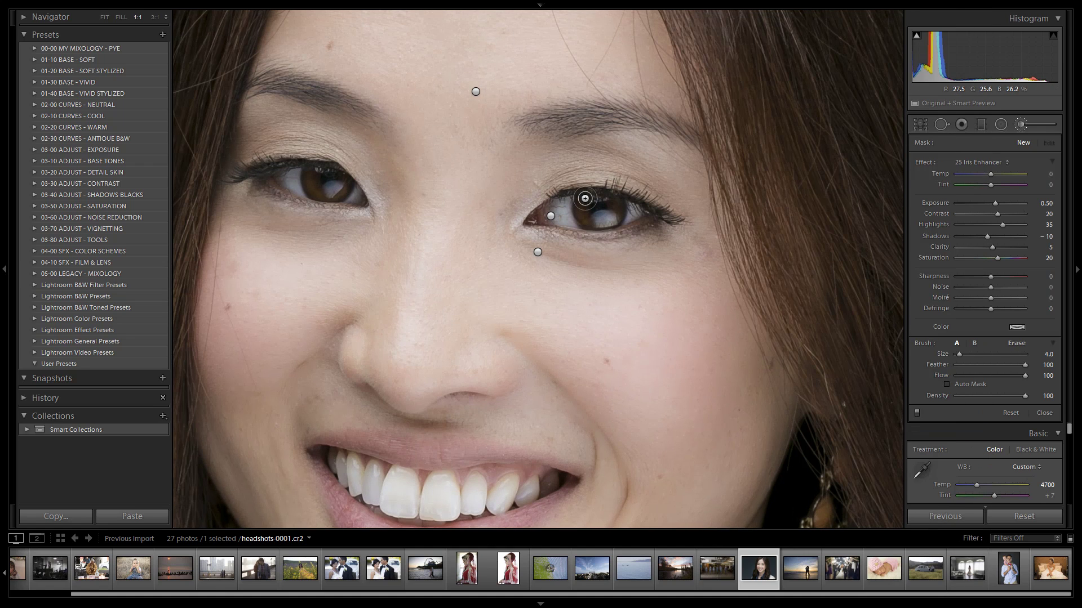
- Paint the iris enhancer over both irises, show its mask overlay, and erase the spill around their edges at size 3
mouse_move(583, 199)
left_mouse_down()
mouse_move(614, 222)
mouse_move(618, 203)
mouse_move(610, 218)
mouse_move(588, 220)
mouse_move(580, 207)
mouse_move(598, 194)
mouse_move(619, 204)
mouse_move(599, 224)
mouse_move(578, 216)
mouse_move(579, 202)
mouse_move(586, 221)
mouse_move(616, 212)
left_mouse_up()
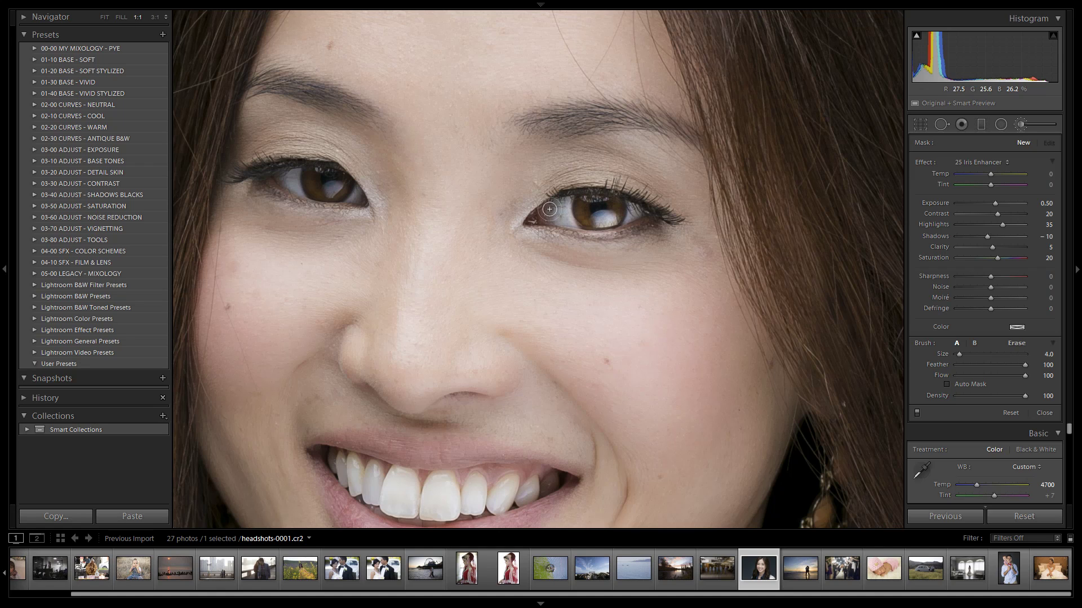
mouse_move(310, 181)
left_mouse_down()
mouse_move(301, 188)
mouse_move(330, 197)
mouse_move(352, 186)
mouse_move(308, 186)
mouse_move(305, 172)
mouse_move(355, 192)
left_mouse_up()
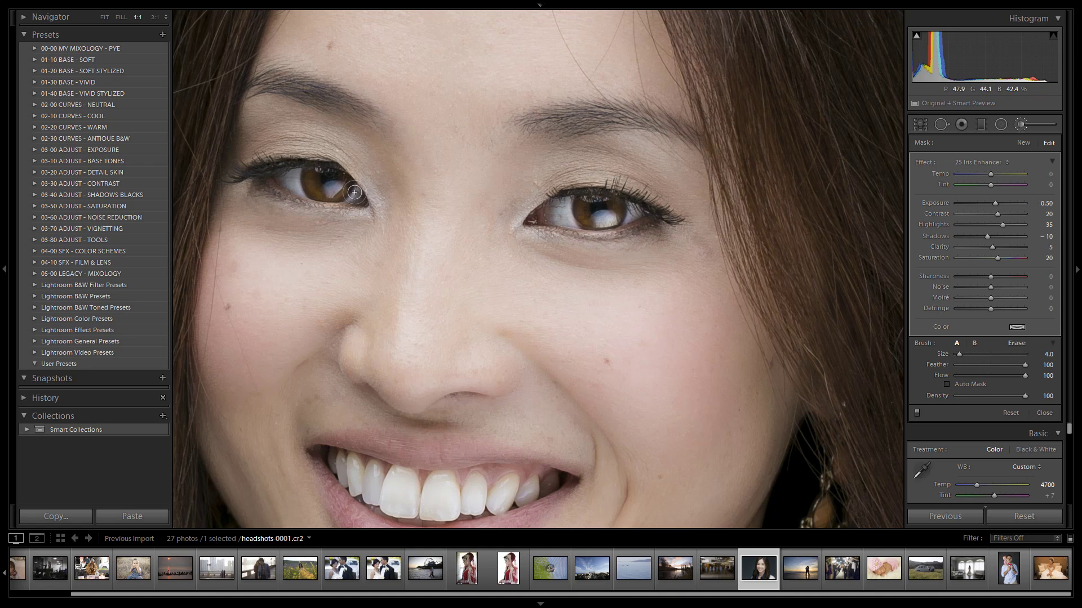
key("o")
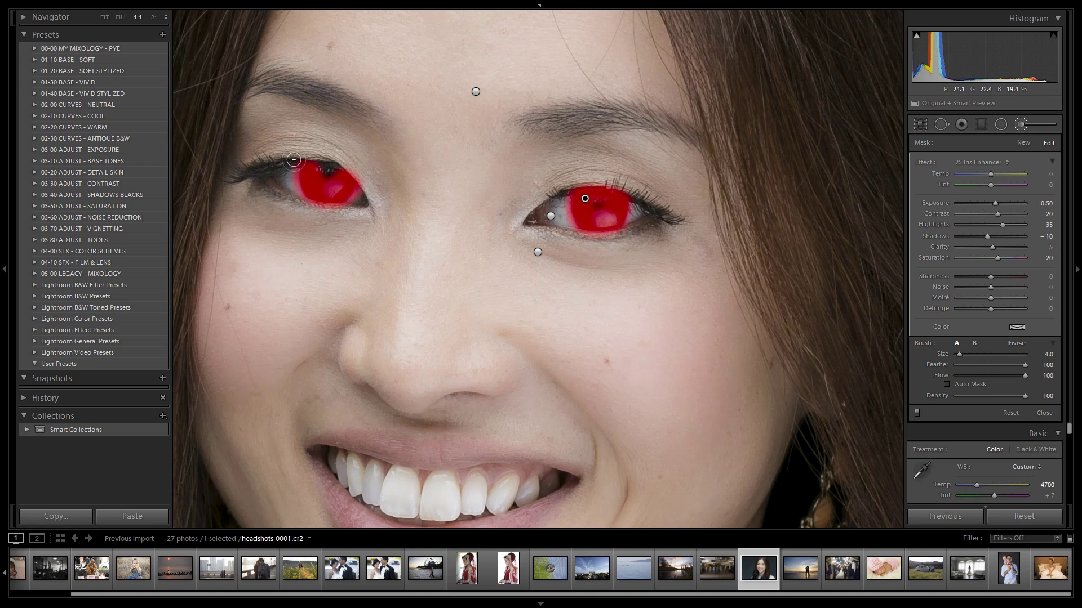
key("alt")
mouse_move(330, 161)
left_mouse_down()
mouse_move(370, 176)
mouse_move(286, 161)
mouse_move(369, 169)
mouse_move(310, 153)
mouse_move(291, 157)
mouse_move(296, 195)
left_mouse_up()
key("bracketleft")
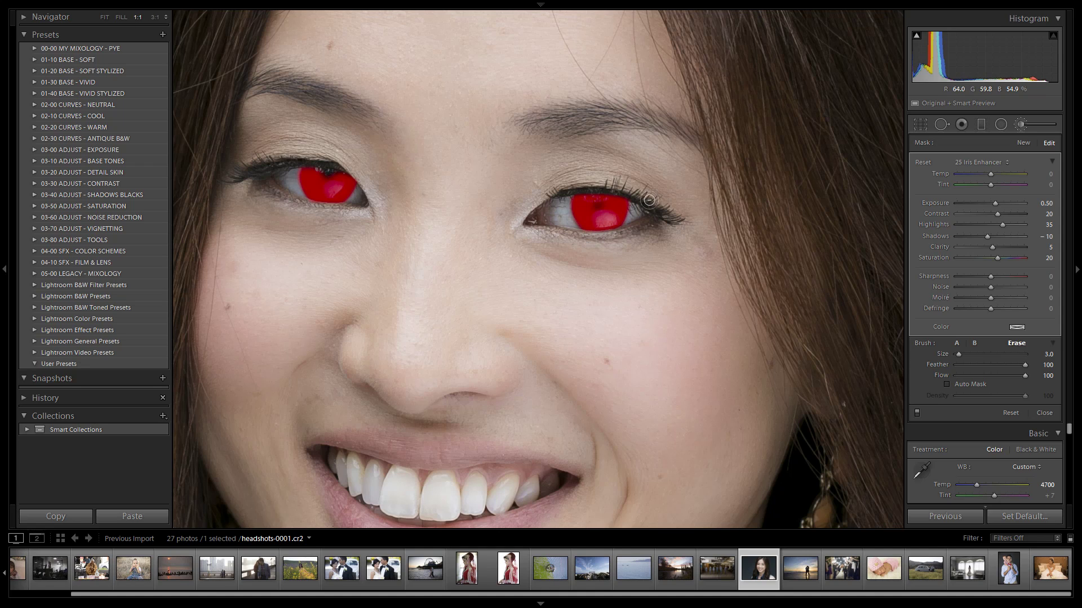
- Erase the pupils of both eyes from the iris enhancer mask at size 3 and hide the mask overlay
key("alt")
key("alt")
left_click(602, 207)
key("alt")
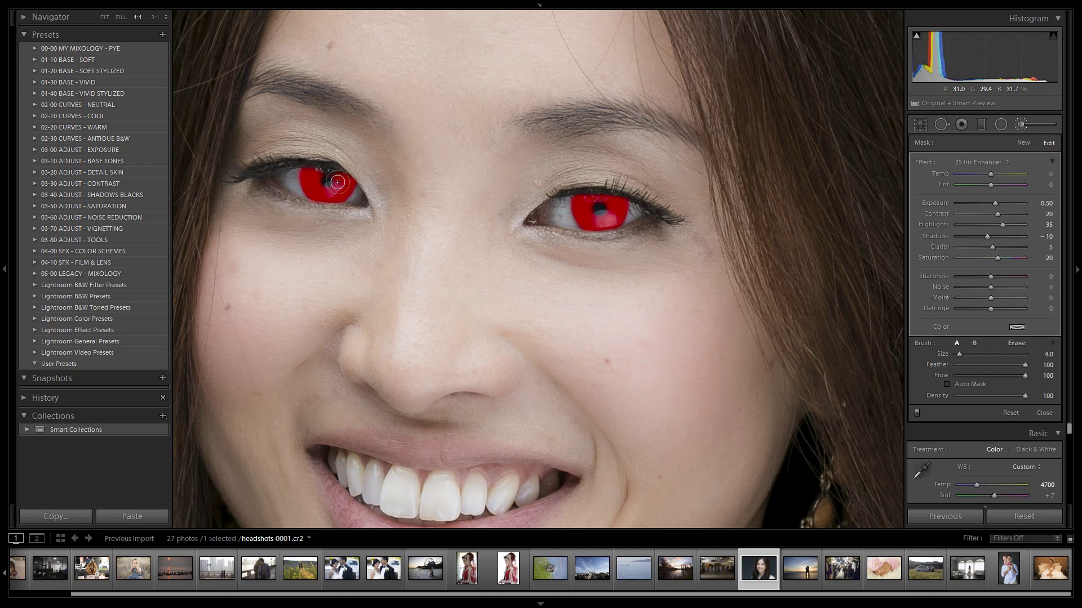
key("o")
key("alt")
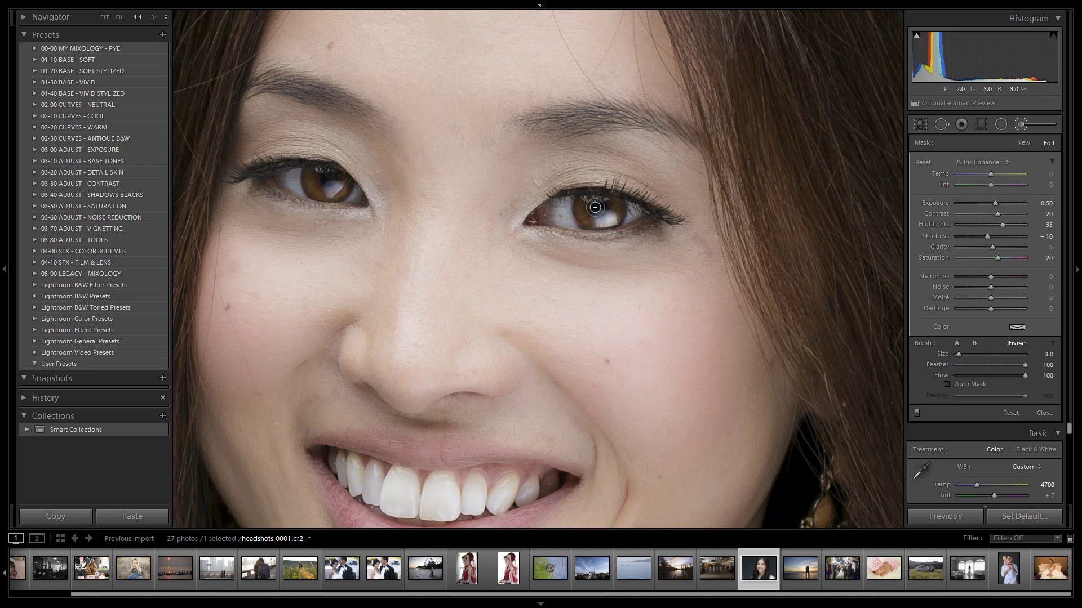
key("alt")
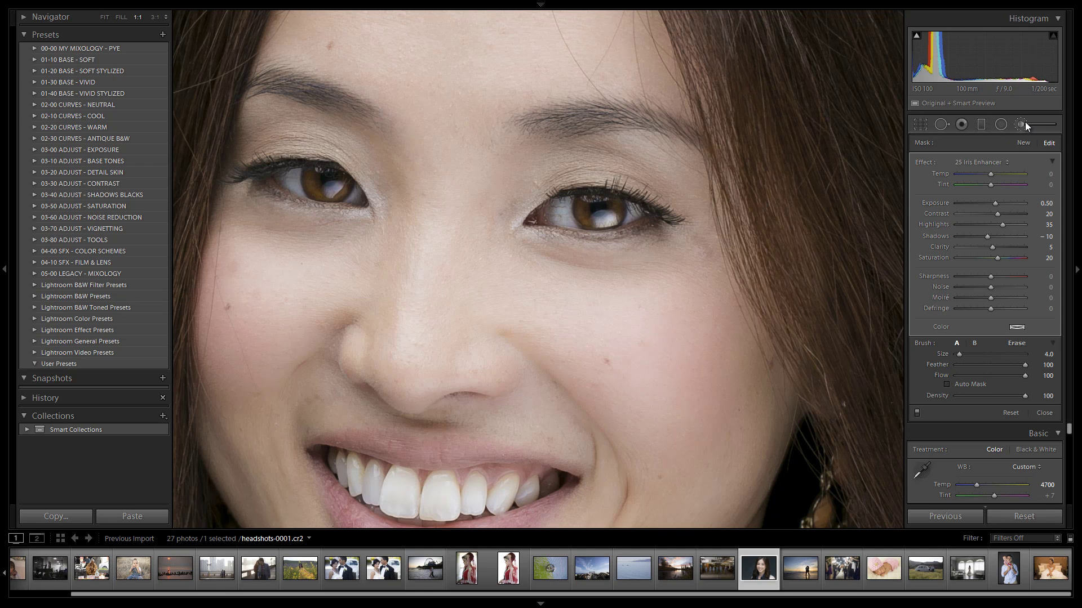
- Set the iris enhancer's exposure to 0.30 and review the portrait in the Library's grid and loupe views
key("space")
left_click(666, 262)
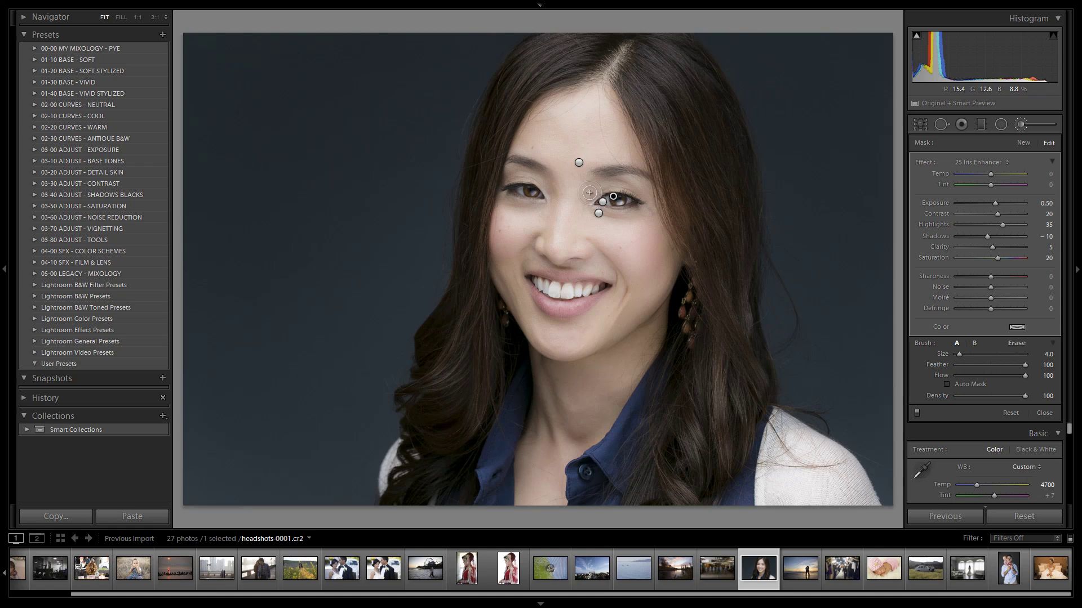
key("Down")
key("Down")
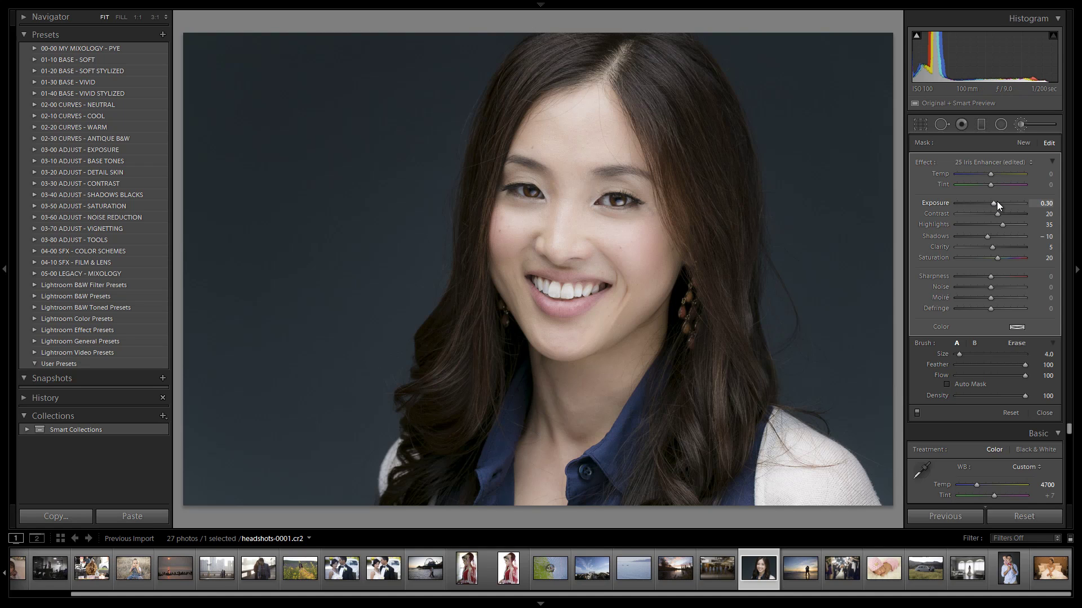
left_click(1029, 124)
key("g")
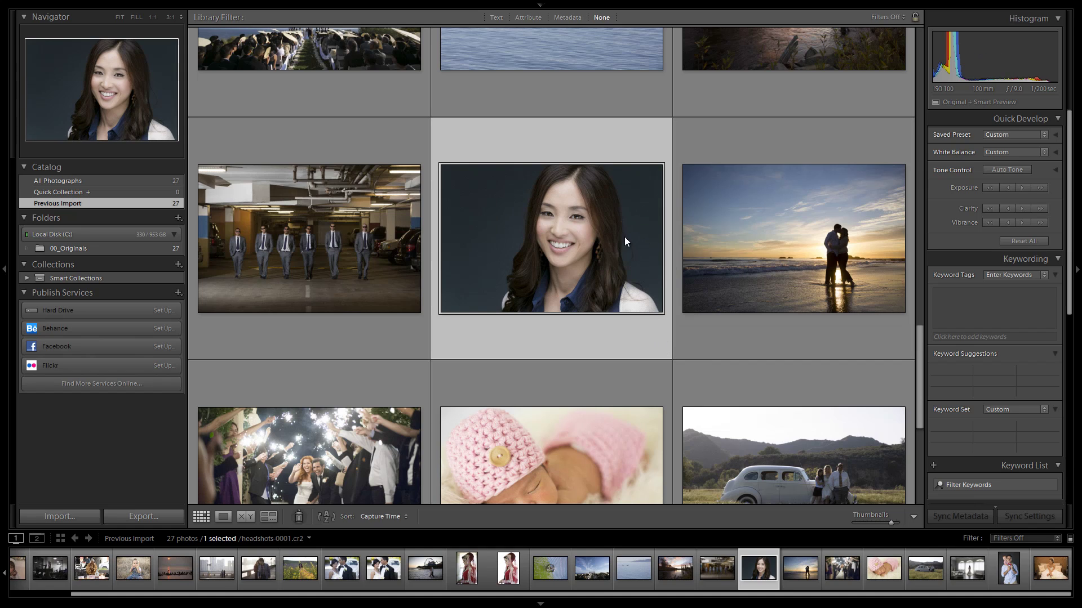
double_click(566, 231)
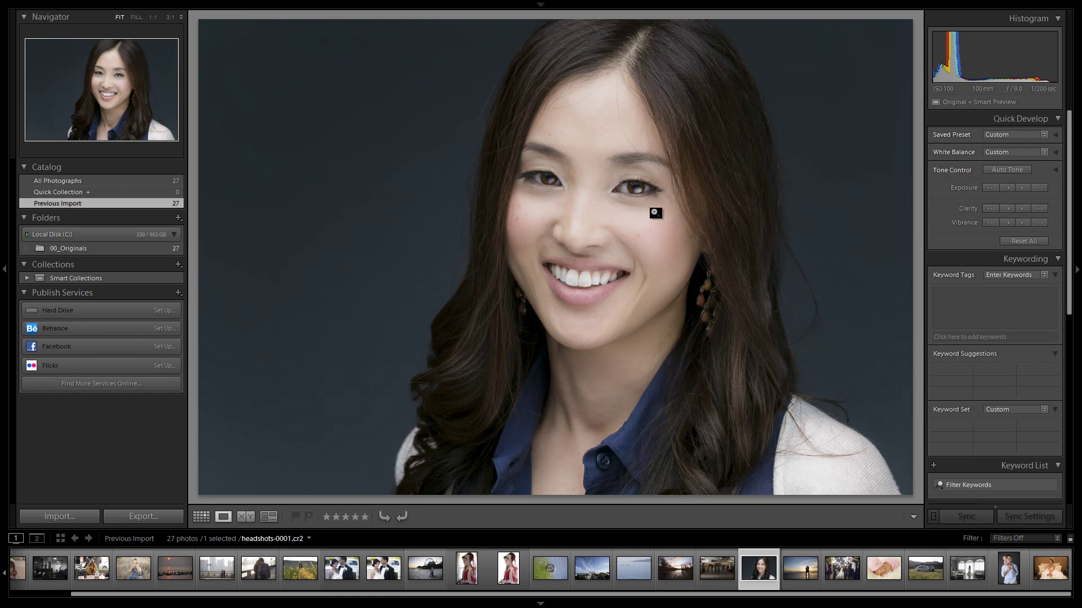
key("d")
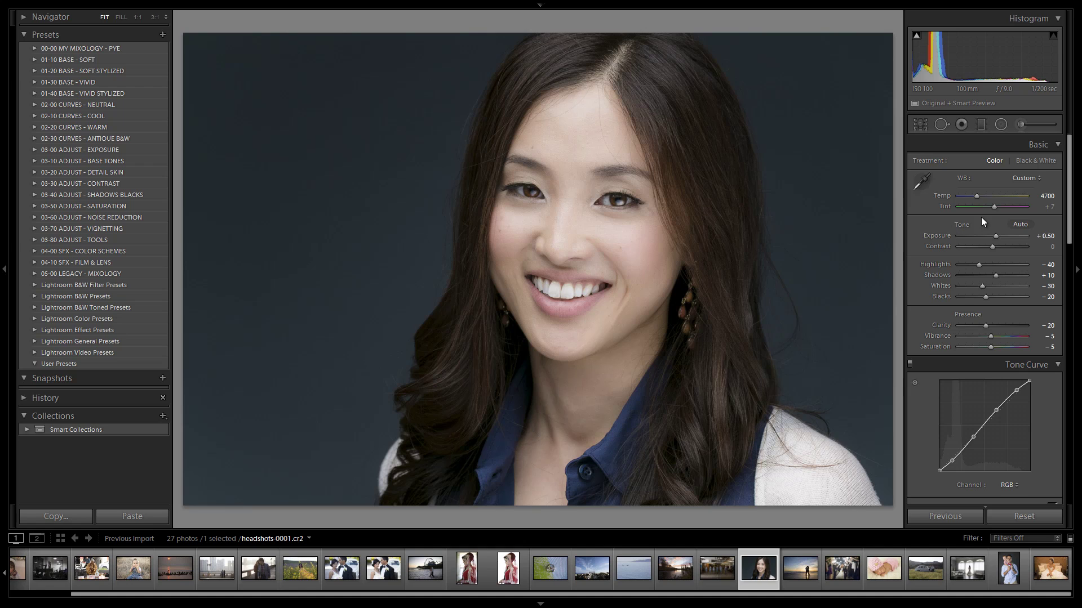
- Start a new brush adjustment with the 26 Lip Enhancer effect at the mouth
left_click(1021, 125)
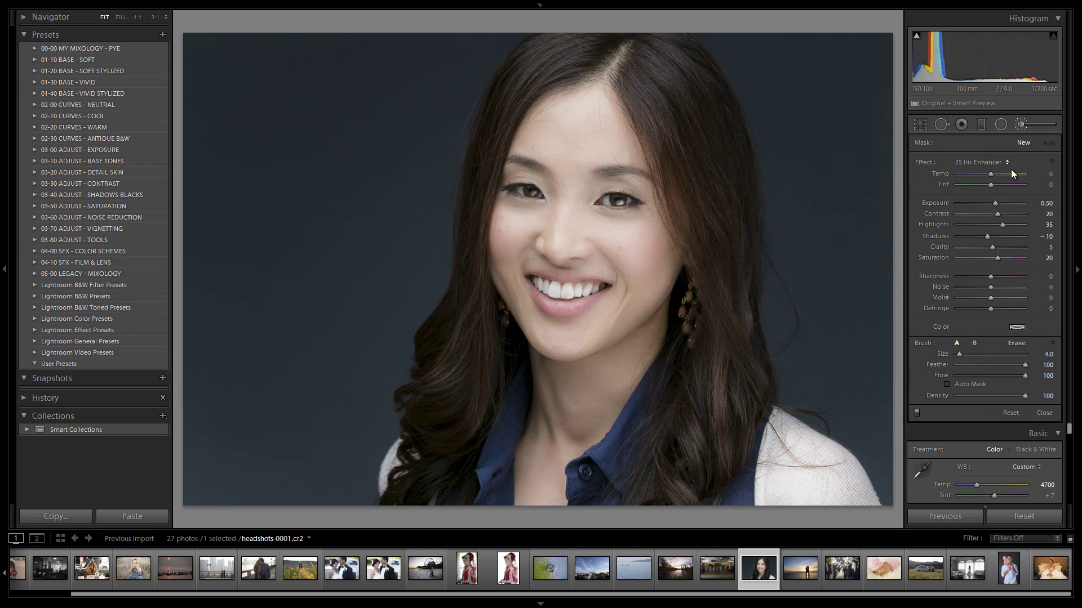
left_click(1007, 163)
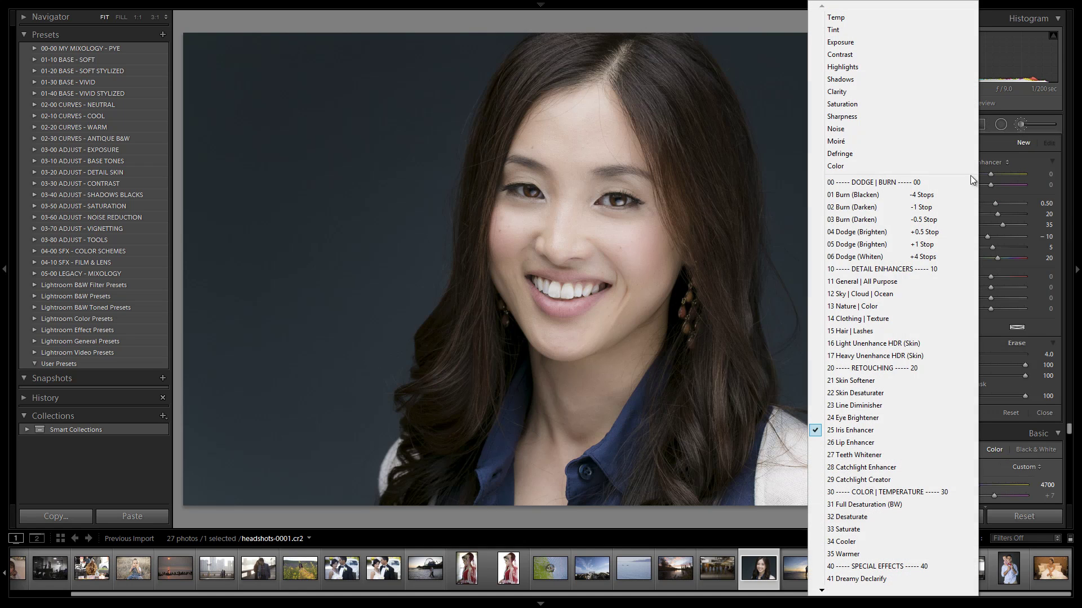
left_click(869, 443)
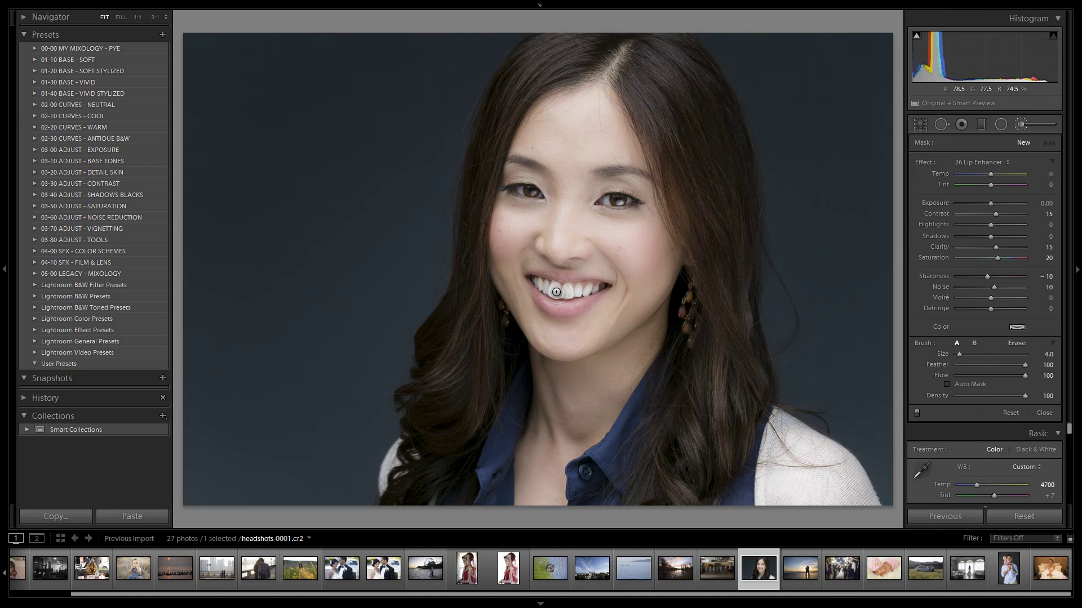
key("z")
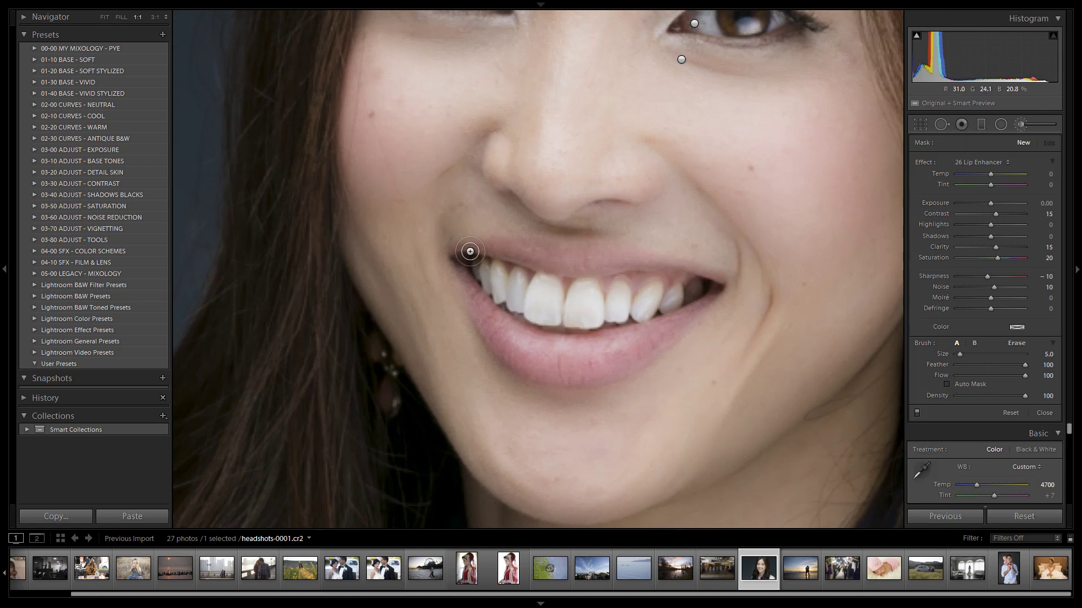
- Paint the lip enhancer over the upper lip at size 4 and the lower lip at size 5, using the mask overlay to fill gaps
left_click_drag(467, 249, 515, 246)
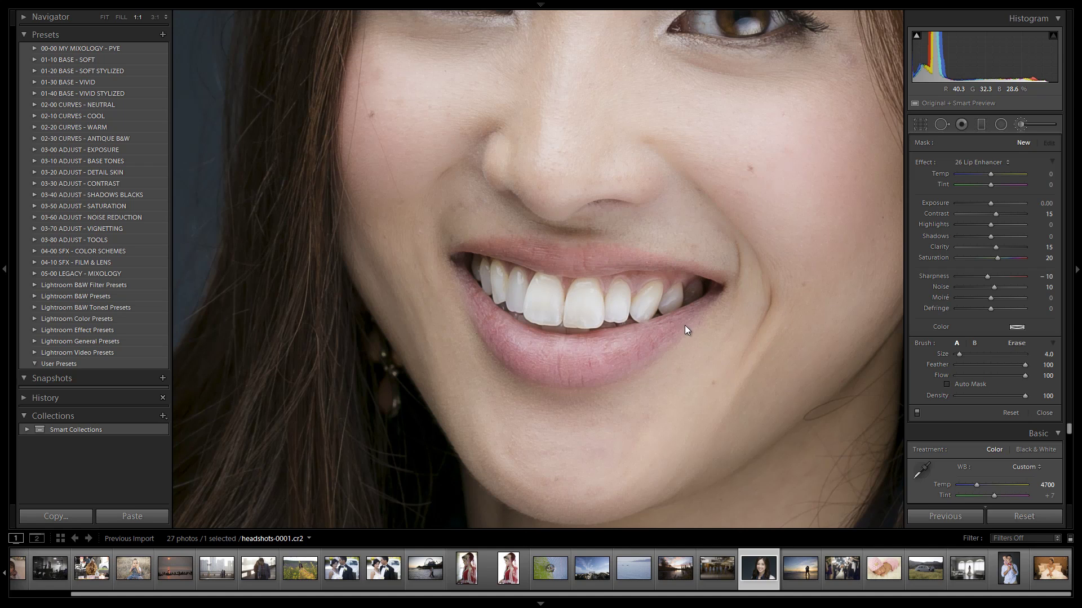
key("]")
mouse_move(685, 323)
left_mouse_down()
mouse_move(718, 296)
mouse_move(617, 361)
mouse_move(683, 325)
mouse_move(525, 348)
mouse_move(477, 298)
left_mouse_up()
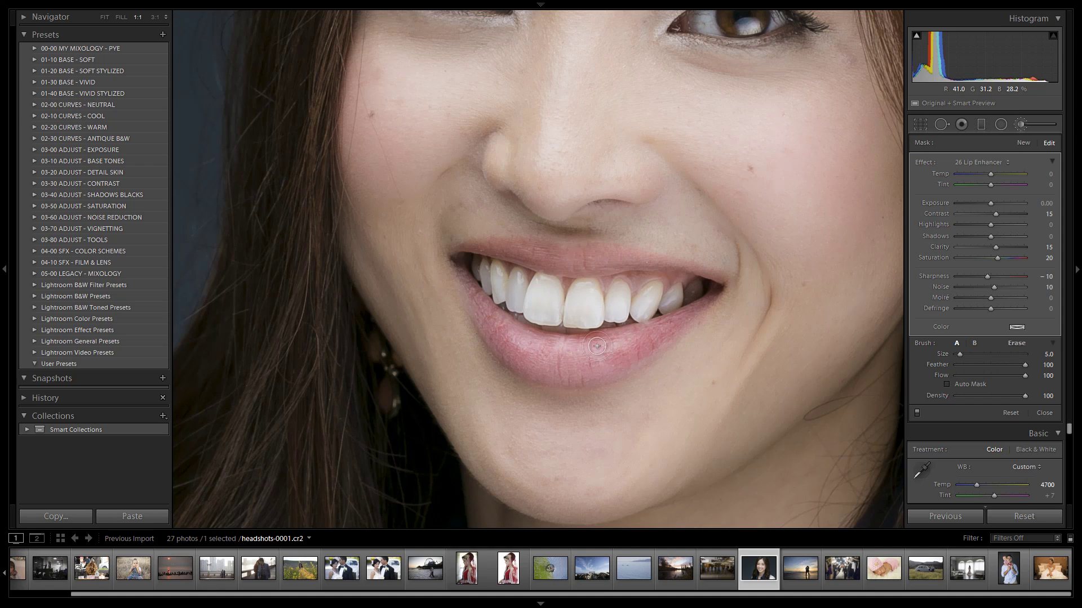
mouse_move(597, 346)
left_mouse_down()
mouse_move(618, 360)
mouse_move(519, 354)
mouse_move(453, 269)
left_mouse_up()
key("o")
mouse_move(507, 343)
left_mouse_down()
mouse_move(595, 370)
mouse_move(634, 360)
mouse_move(580, 379)
mouse_move(523, 341)
left_mouse_up()
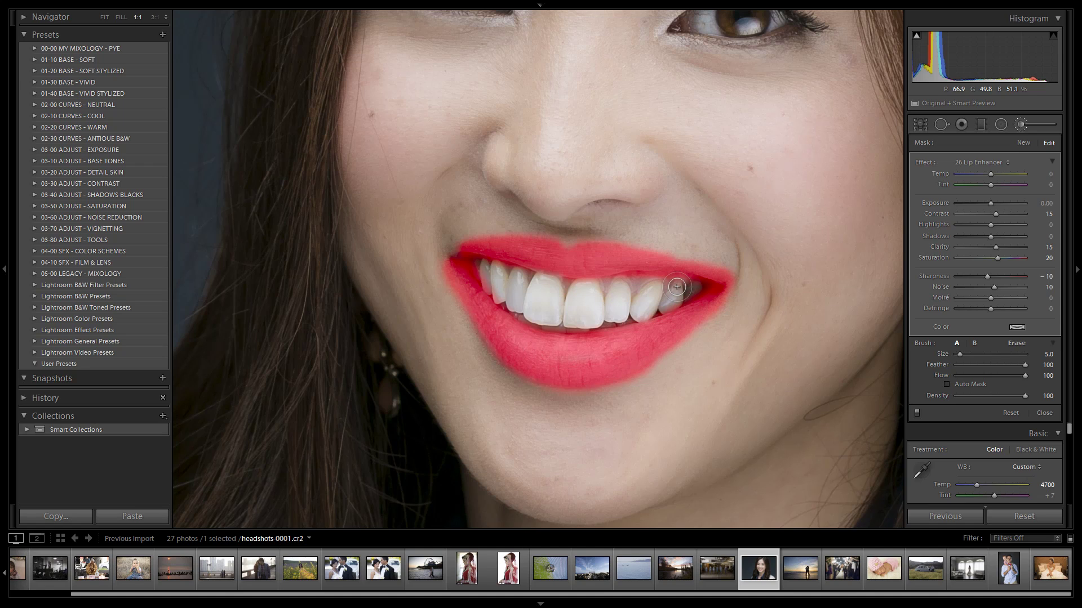
- Erase the lip enhancer mask from the teeth with a size 3 eraser and hide the mask overlay
mouse_move(677, 287)
left_mouse_down("alt")
mouse_move(699, 285)
mouse_move(551, 282)
mouse_move(464, 261)
mouse_move(522, 275)
mouse_move(468, 262)
mouse_move(500, 294)
left_mouse_up("alt")
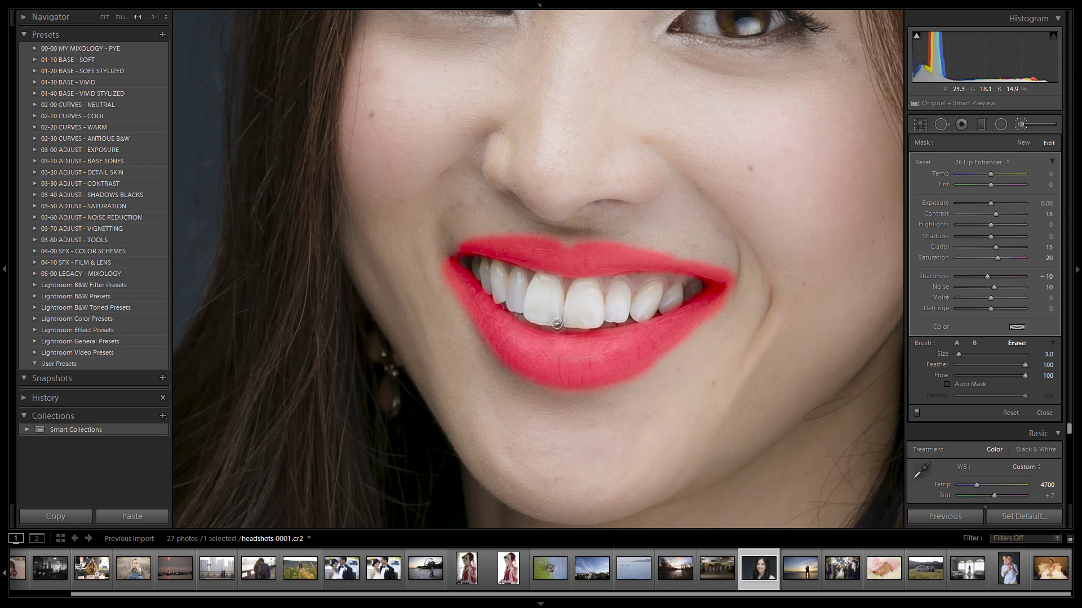
mouse_move(557, 323)
left_mouse_down("alt")
mouse_move(686, 292)
mouse_move(571, 327)
mouse_move(546, 326)
mouse_move(516, 289)
mouse_move(678, 280)
left_mouse_up("alt")
key("z")
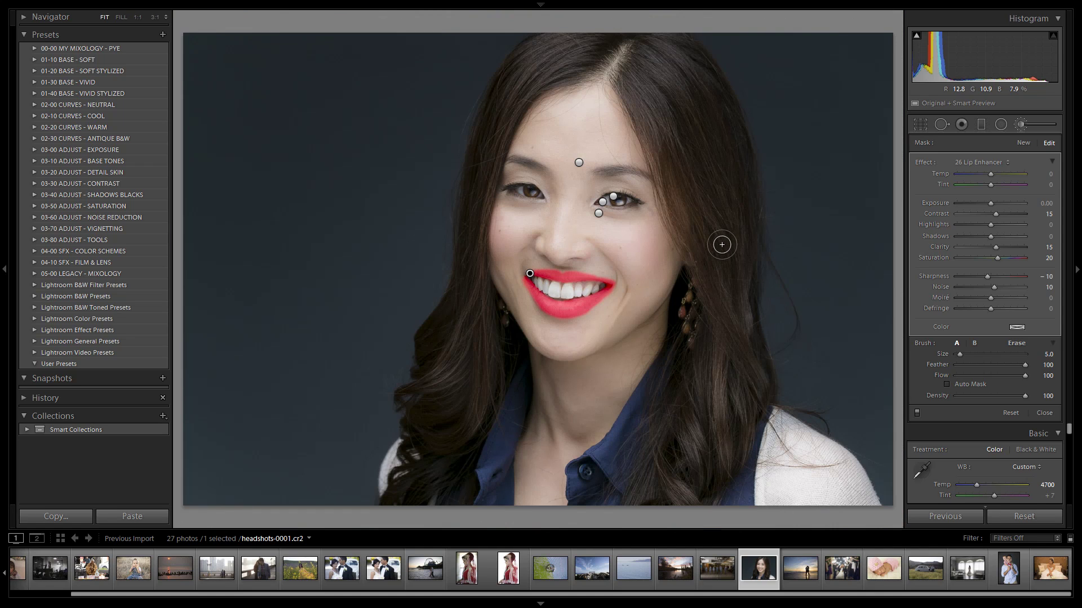
key("o")
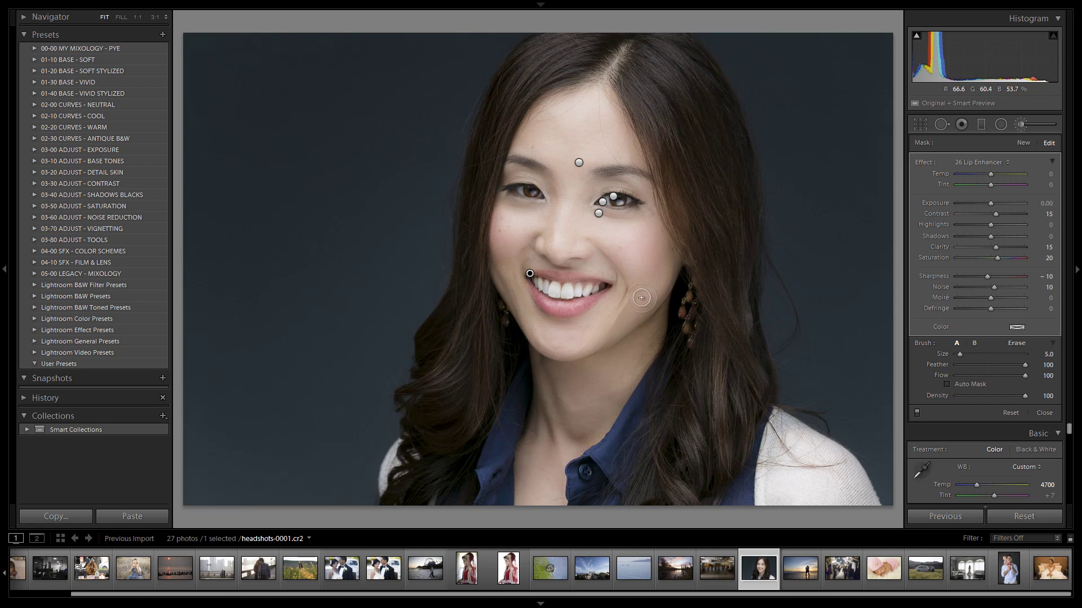
- Start a new brush adjustment with the 15 Hair | Lashes effect and a brush size of 11
left_click(1020, 124)
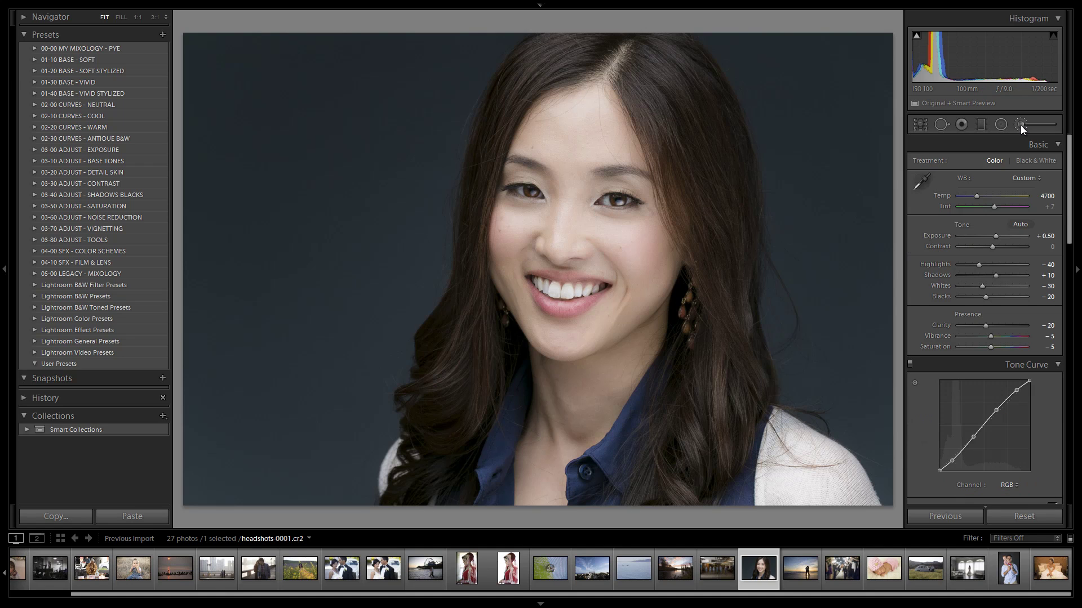
left_click(1020, 126)
left_click(999, 163)
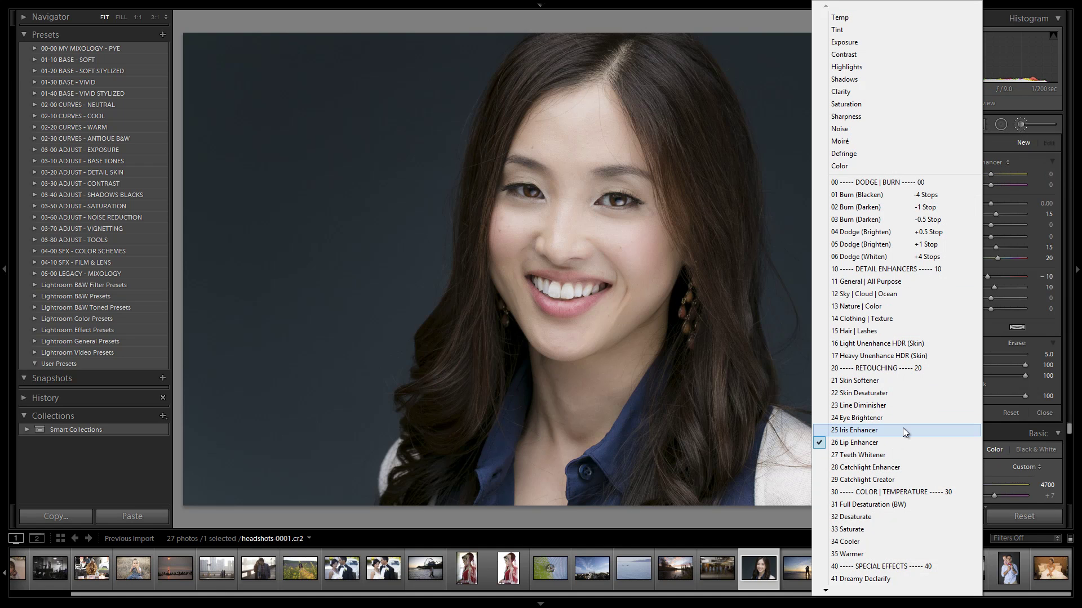
left_click(895, 333)
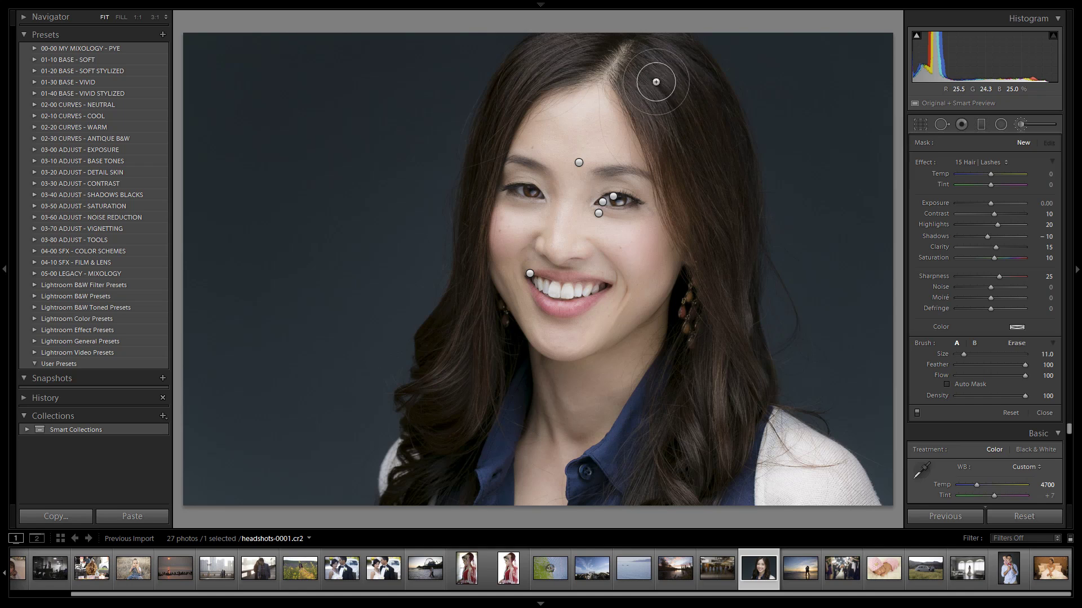
- Paint the hair enhancement over the hair on both sides of the face, reduce the brush to size 10, and show the mask overlay
left_click_drag(651, 91, 679, 123)
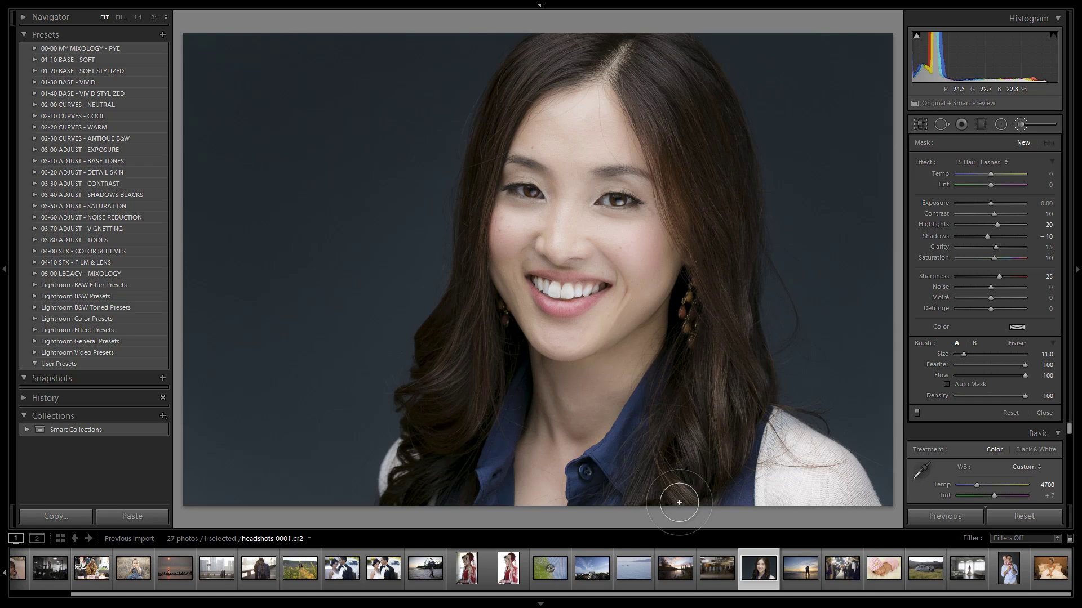
mouse_move(489, 354)
left_mouse_down()
mouse_move(452, 412)
mouse_move(444, 329)
mouse_move(404, 416)
mouse_move(446, 395)
mouse_move(428, 489)
mouse_move(448, 450)
mouse_move(473, 305)
mouse_move(478, 177)
mouse_move(527, 96)
left_mouse_up()
key("[")
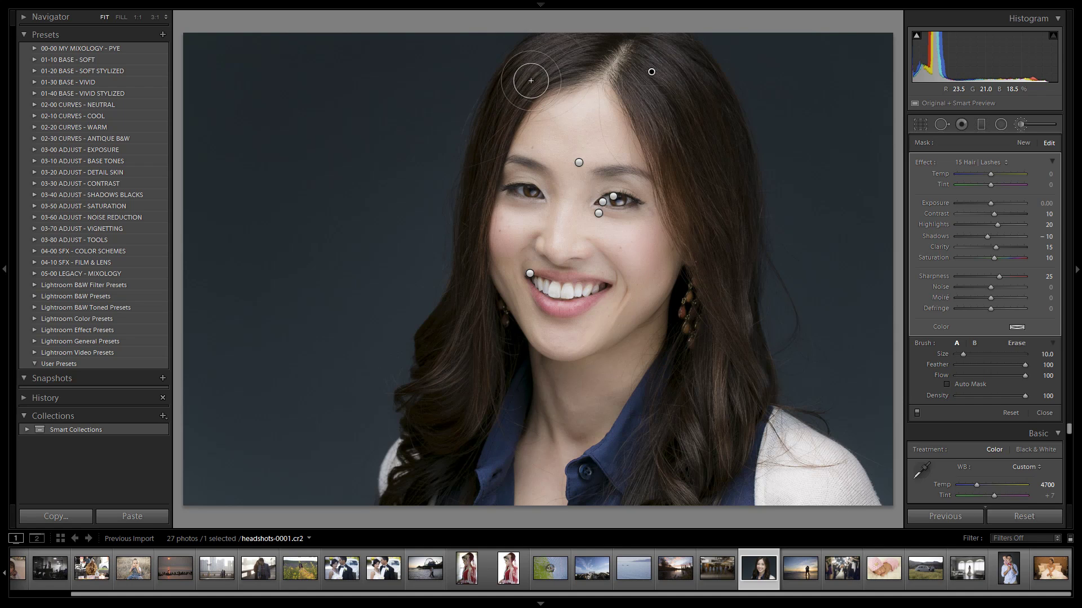
key("o")
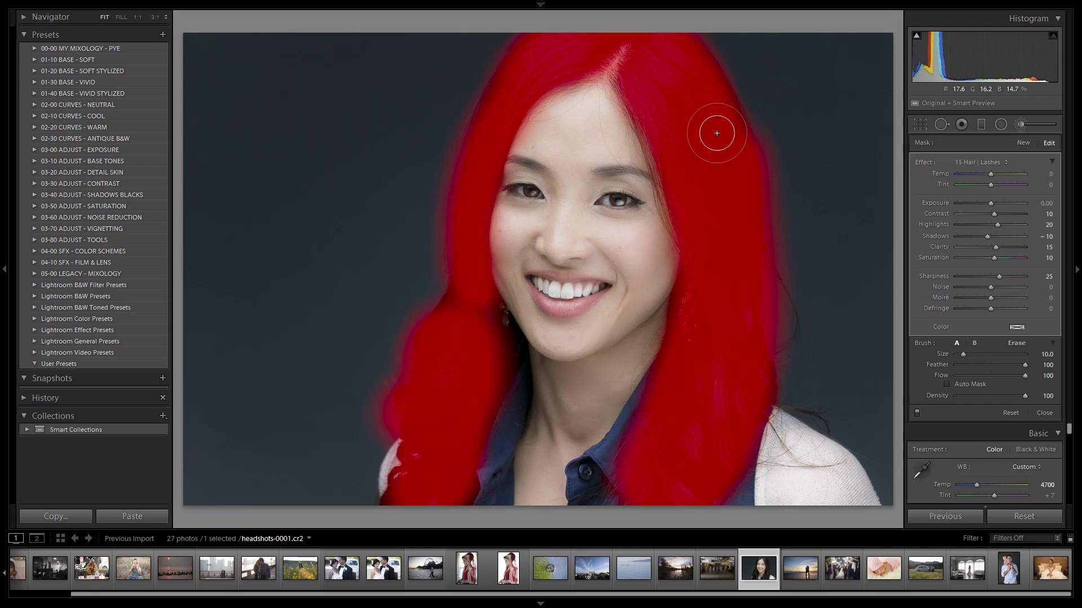
- Erase the hair mask spill from the background along the right side of the hair with a size 24 eraser
key("alt")
scroll(768, 68, "up", 3)
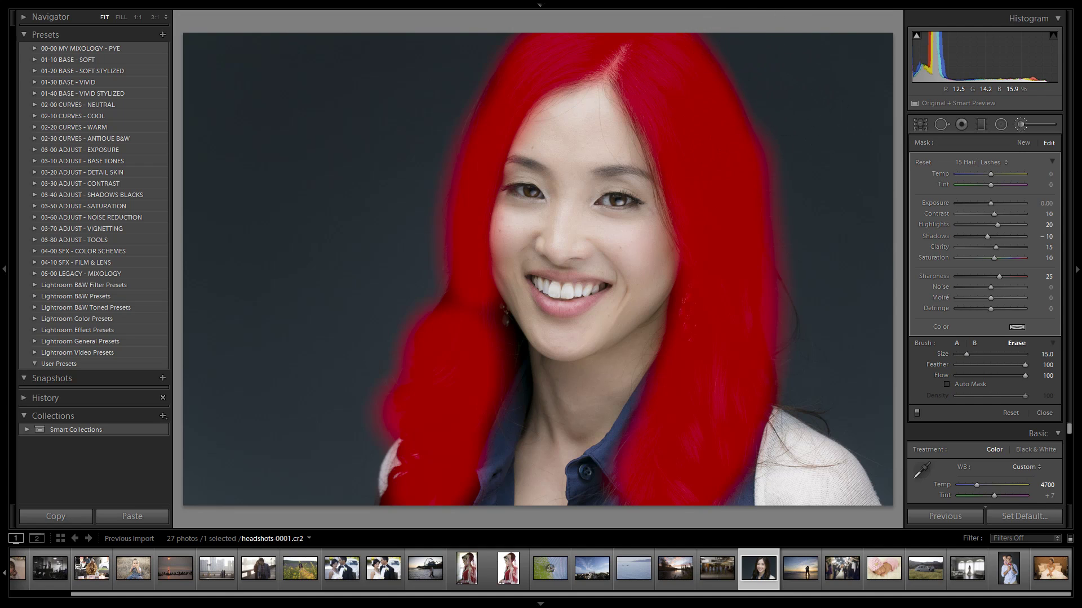
scroll(809, 188, "up", 5)
scroll(857, 115, "up", 3)
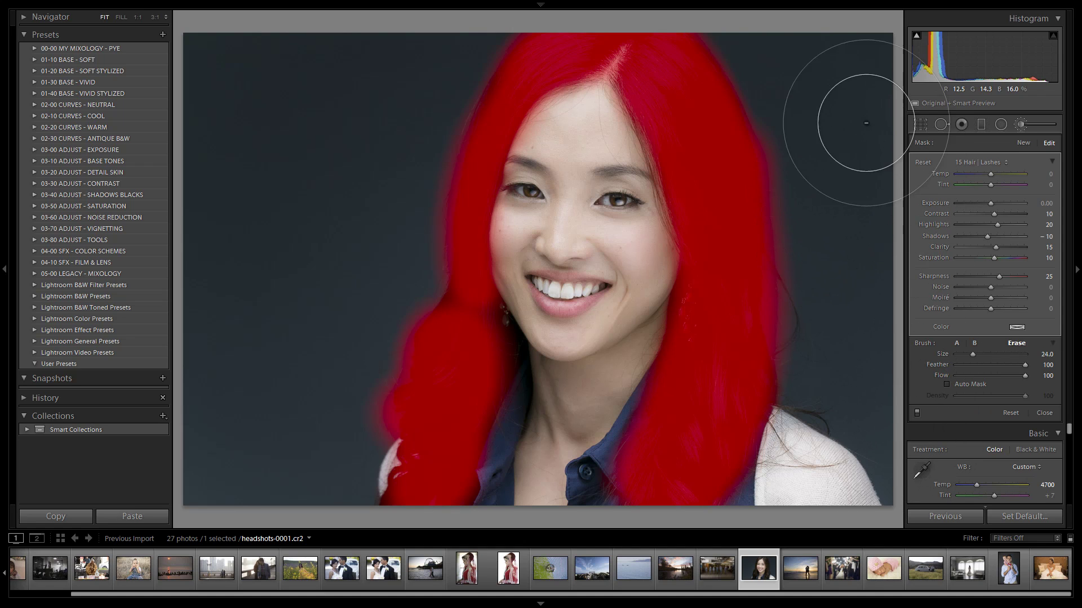
left_click_drag(864, 327, 821, 252)
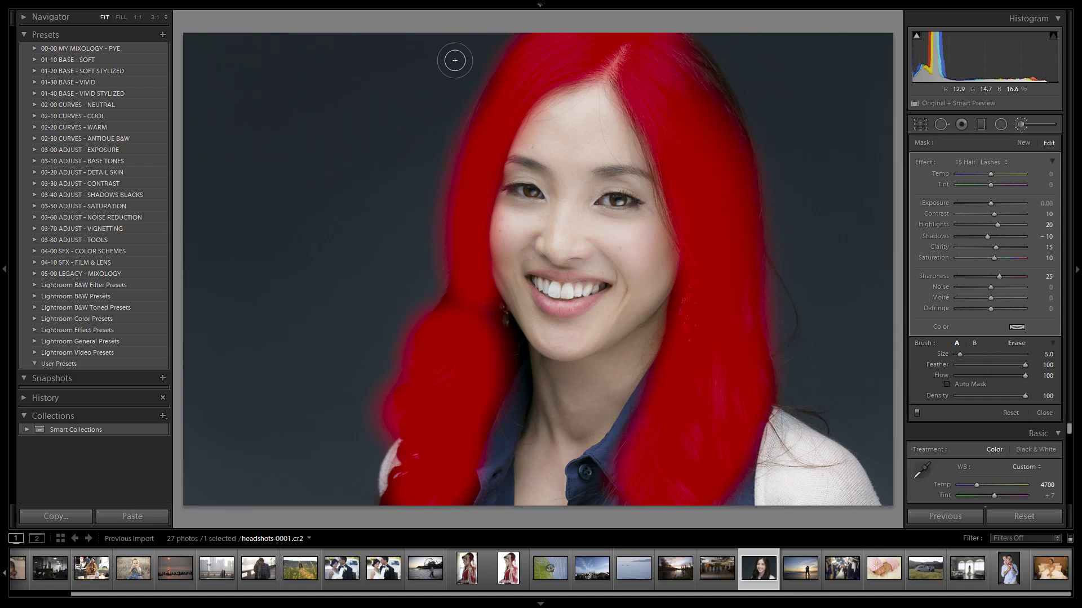
- Erase the hair mask spill from the background along the left side of the hair with a size 15.7 eraser
scroll(447, 62, "down", 1)
key("alt")
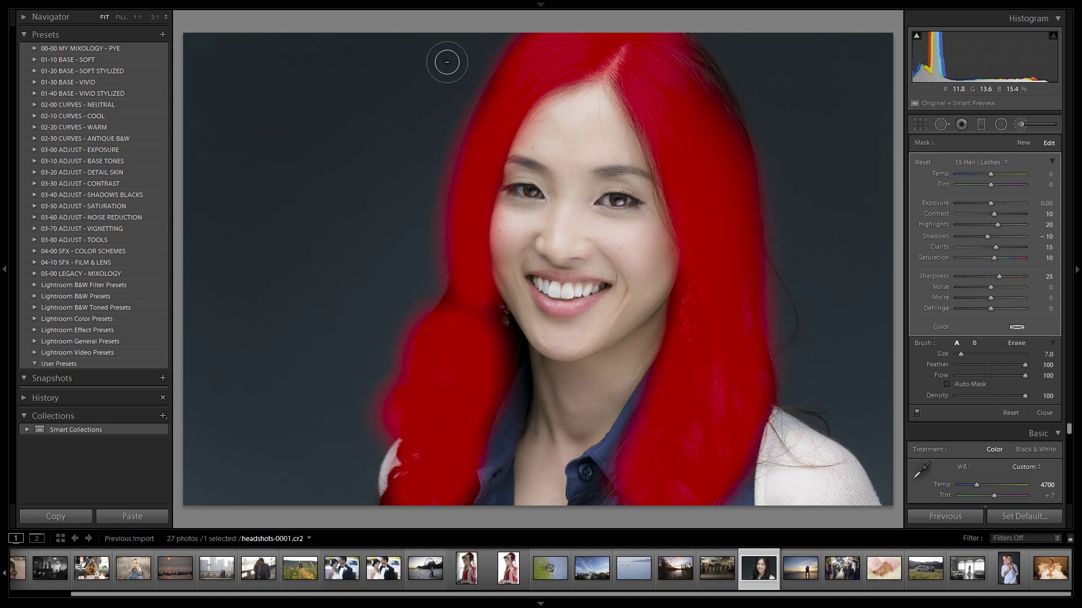
scroll(449, 60, "up", 1)
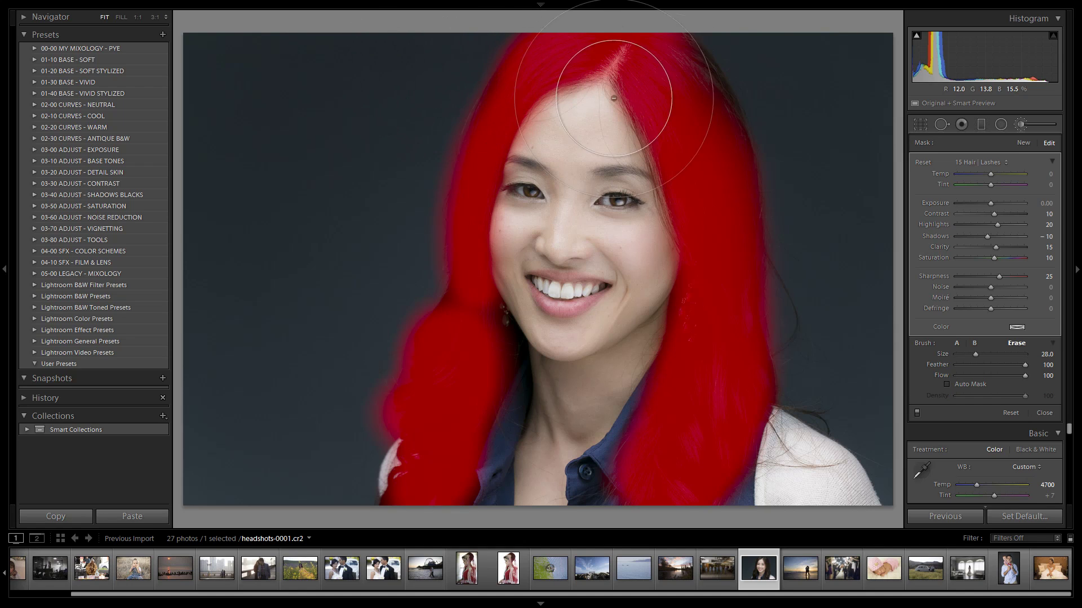
left_click_drag(976, 355, 966, 356)
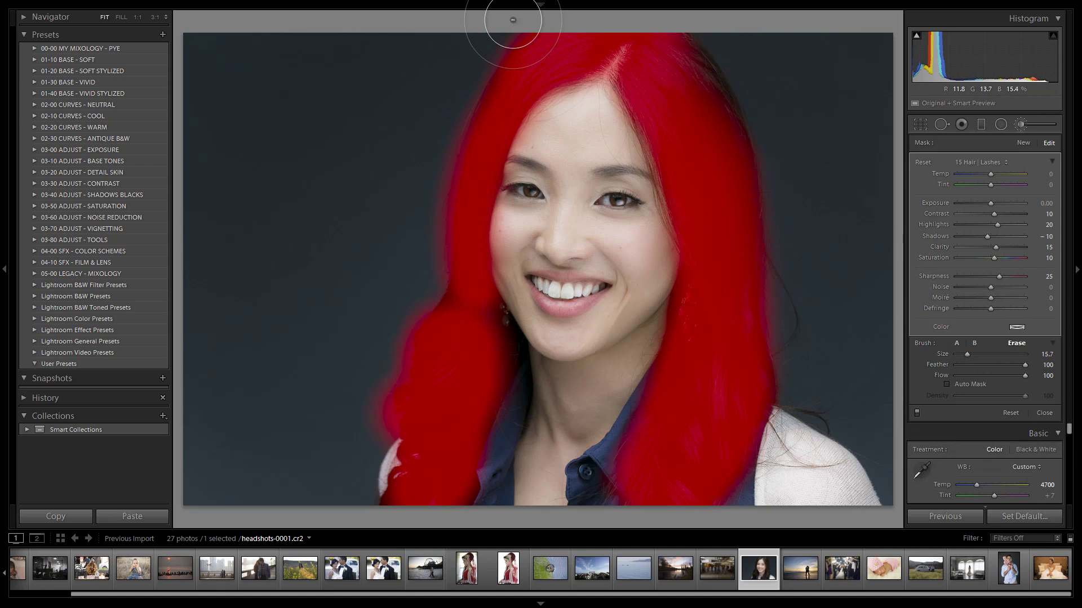
mouse_move(414, 224)
left_mouse_down()
mouse_move(416, 262)
mouse_move(376, 357)
mouse_move(373, 334)
mouse_move(357, 446)
left_mouse_up()
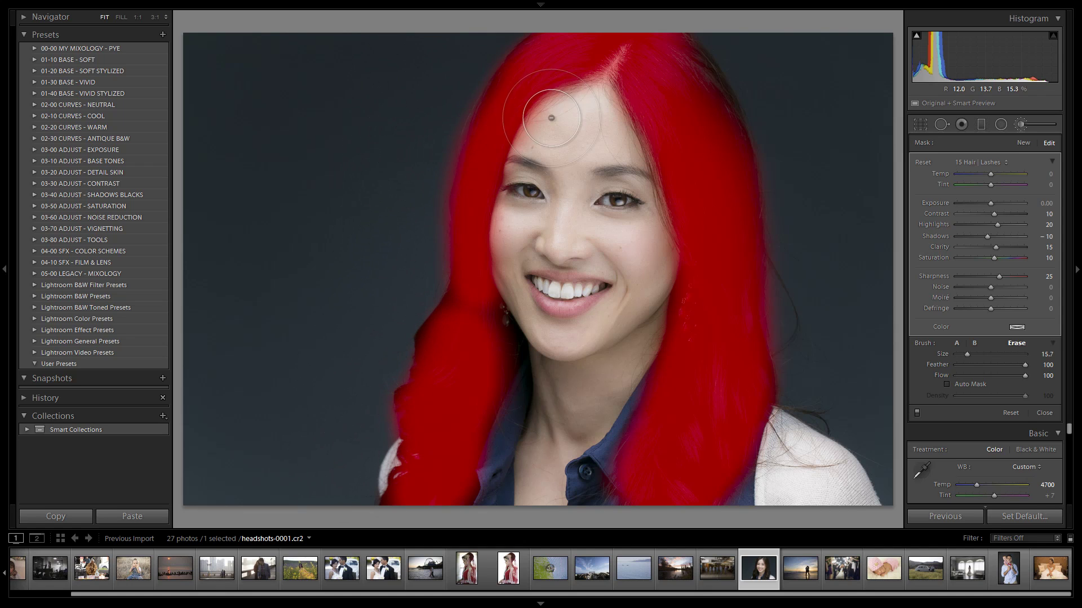
- Return from erasing to painting with the mask overlay hidden, and undo the last slider changes to the hair adjustment
scroll(582, 106, "down", 4)
scroll(582, 106, "down", 5)
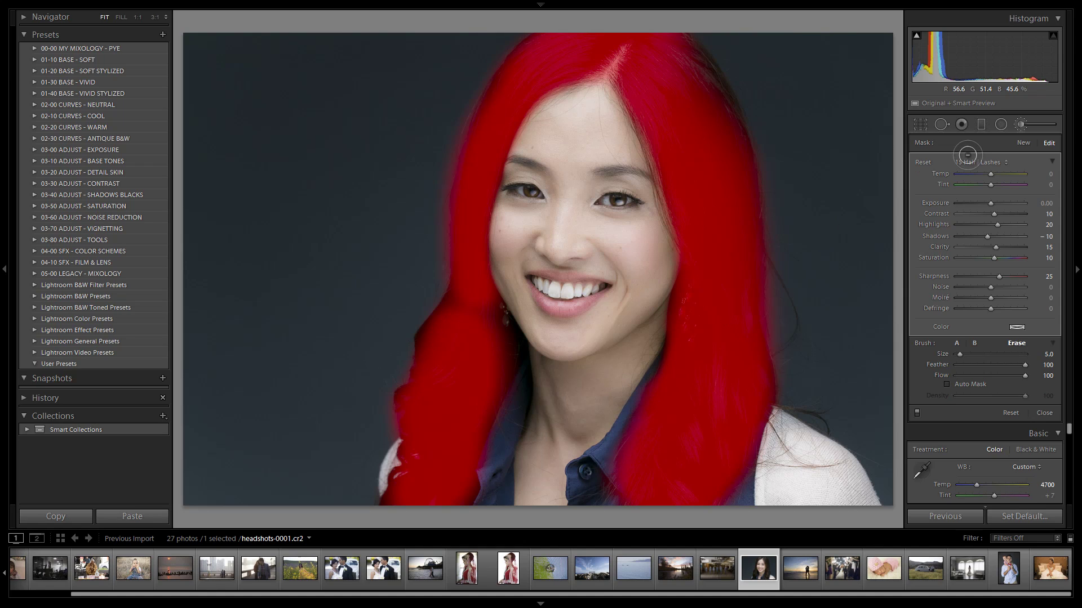
key("alt")
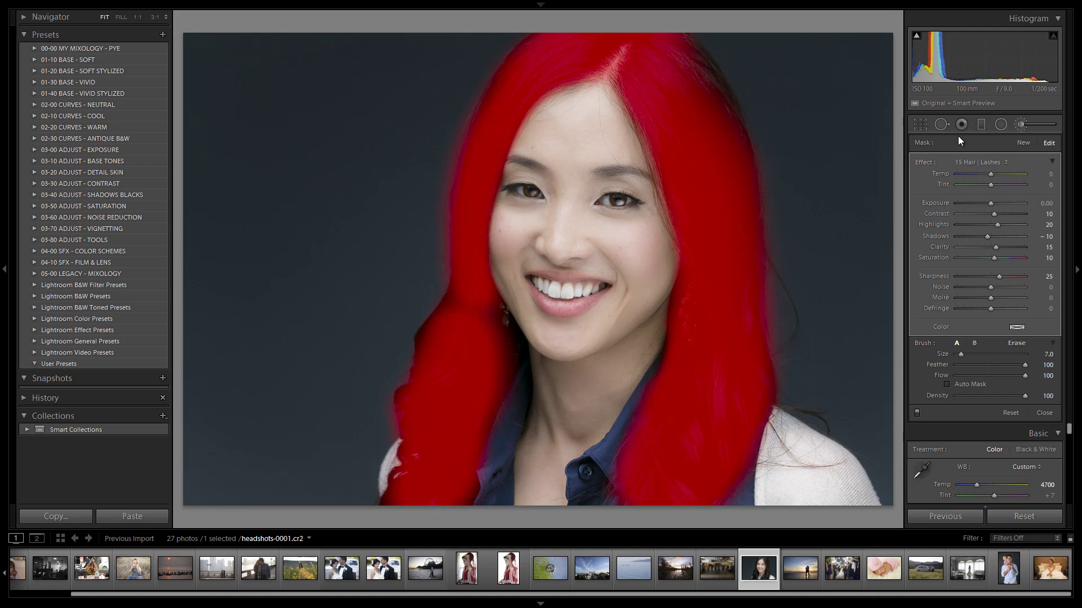
key("o")
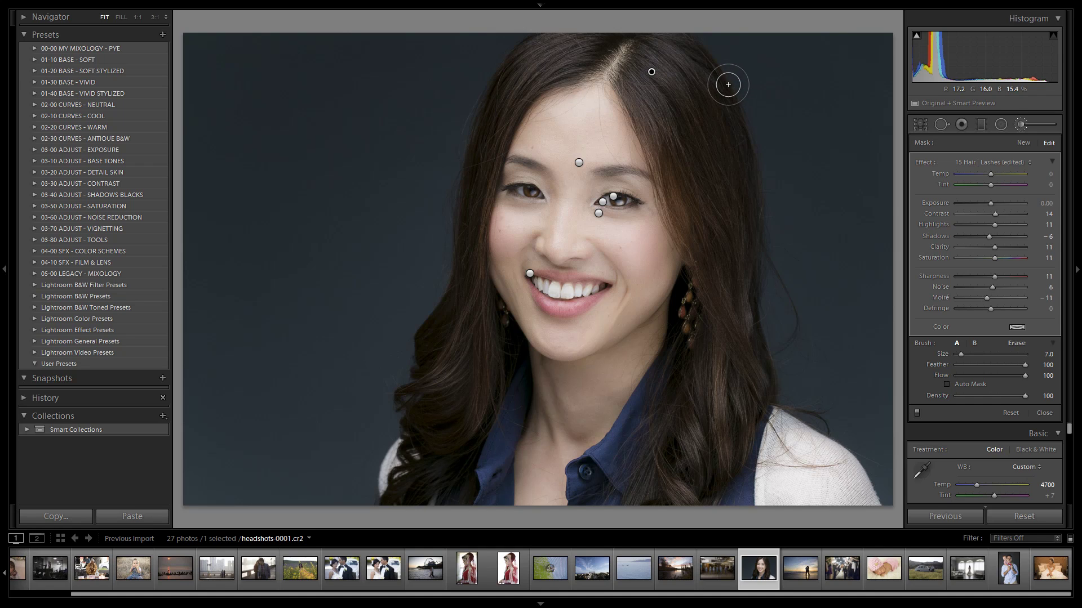
key("ctrl+z")
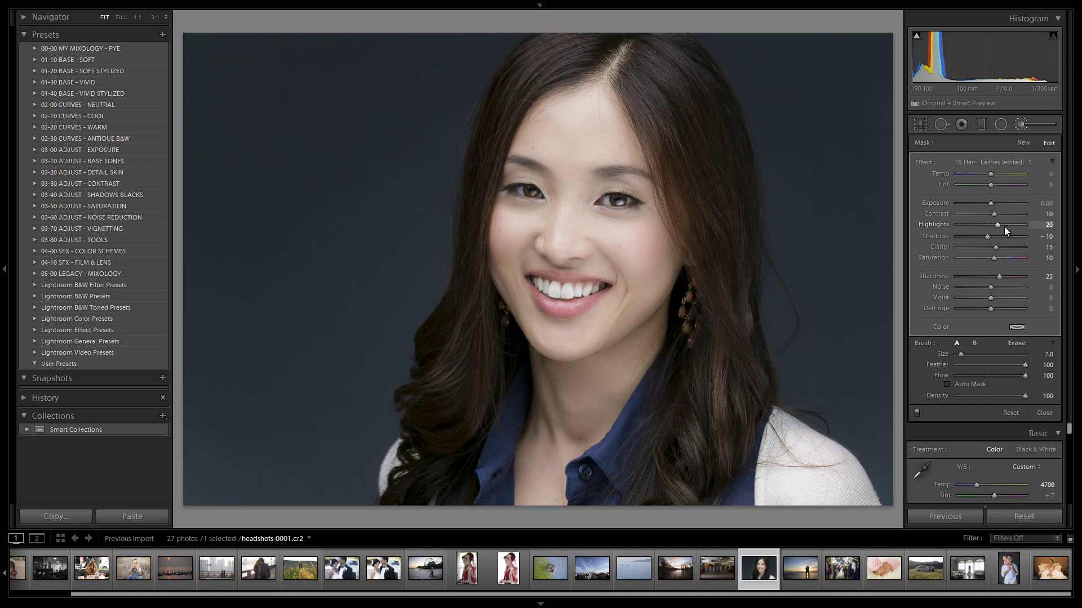
- Leave the Adjustment Brush and set the photo's overall Exposure to +0.40
left_click(1017, 125)
key("Down")
key("Down")
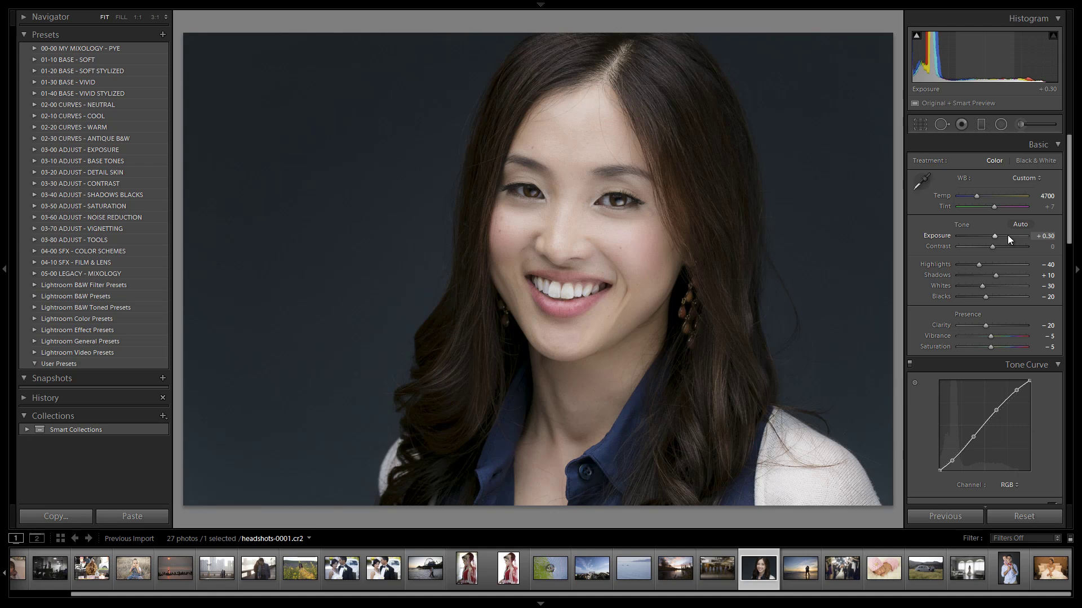
key("Up")
key("Down")
key("Up")
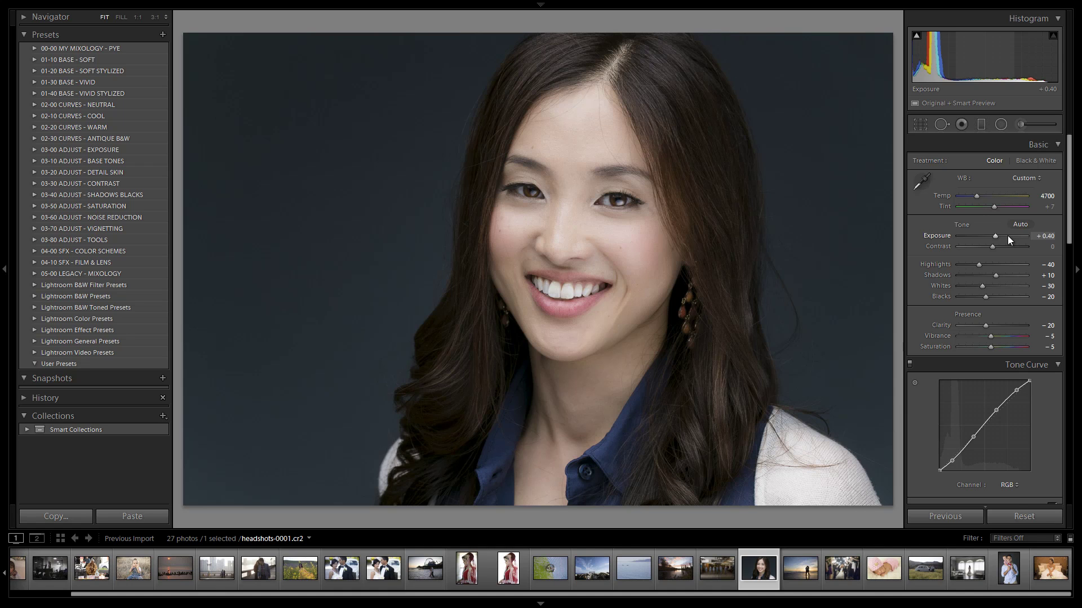
- Review the available brush effects and inspect the eyes and lashes at 1:1
left_click(1021, 124)
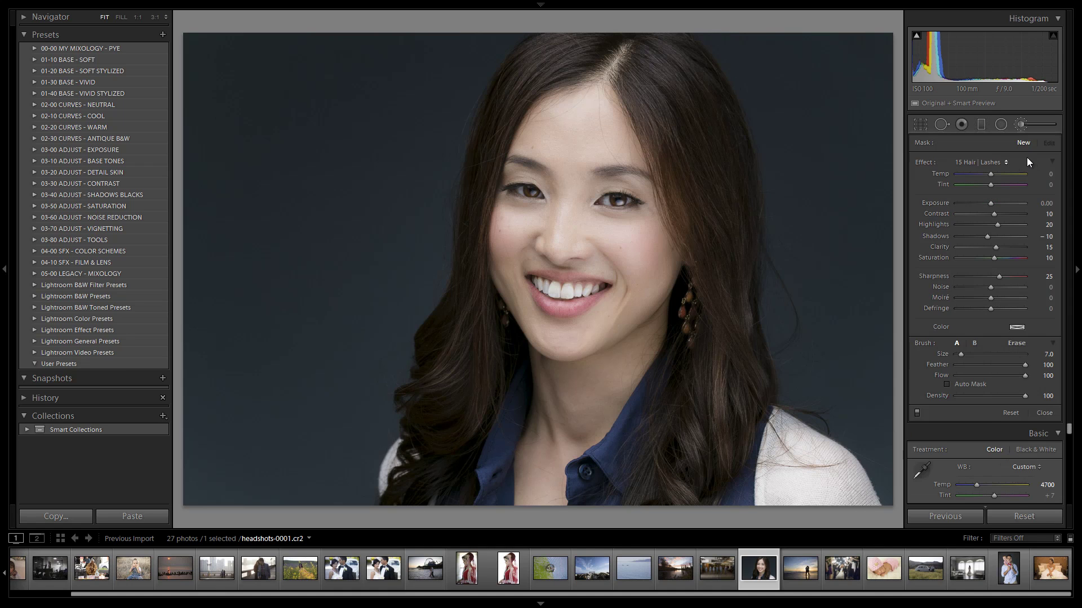
left_click(1005, 163)
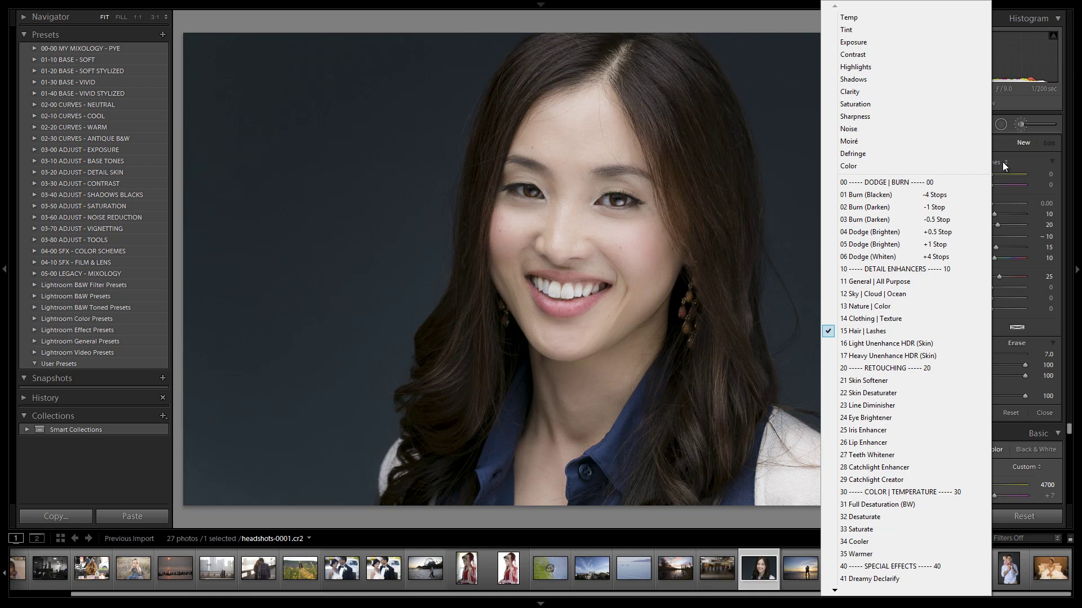
left_click(1002, 161)
key("space")
left_click(626, 198)
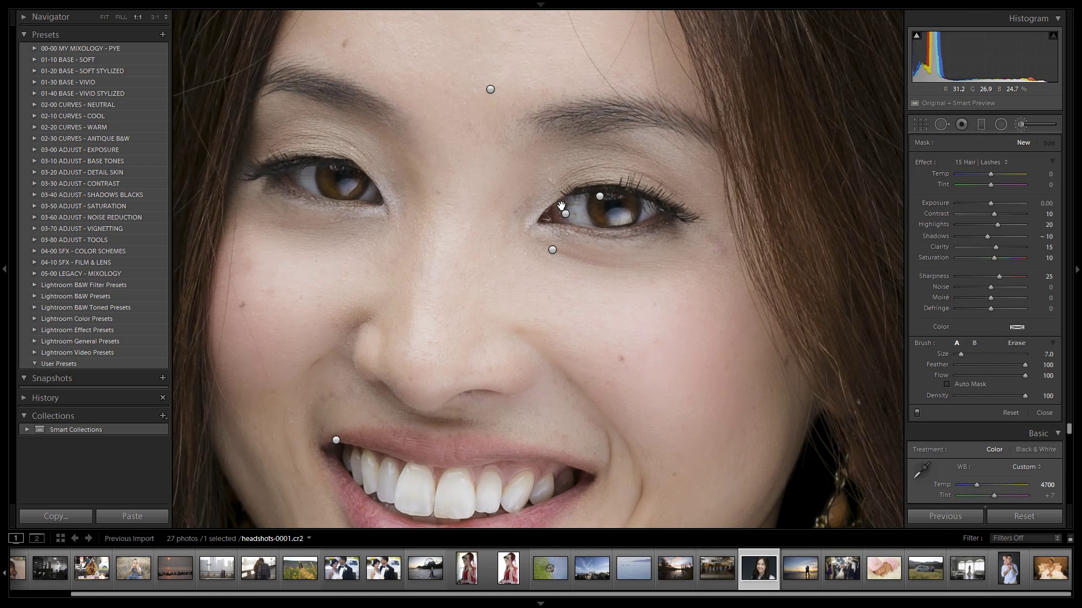
left_click(558, 206)
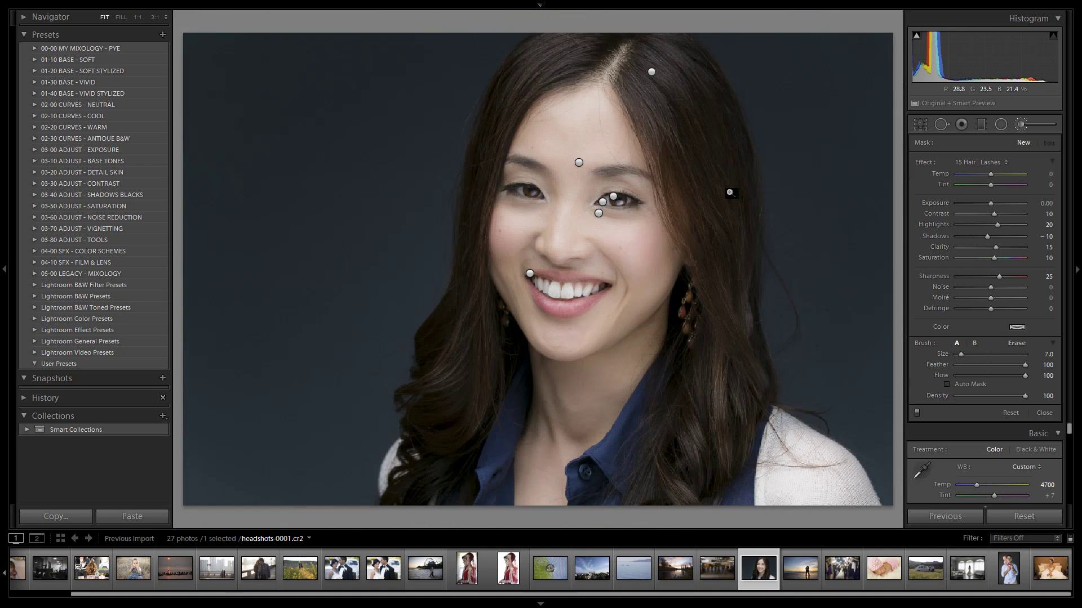
- Close the Adjustment Brush and warm the white balance to a Temp of 4900
left_click(1026, 127)
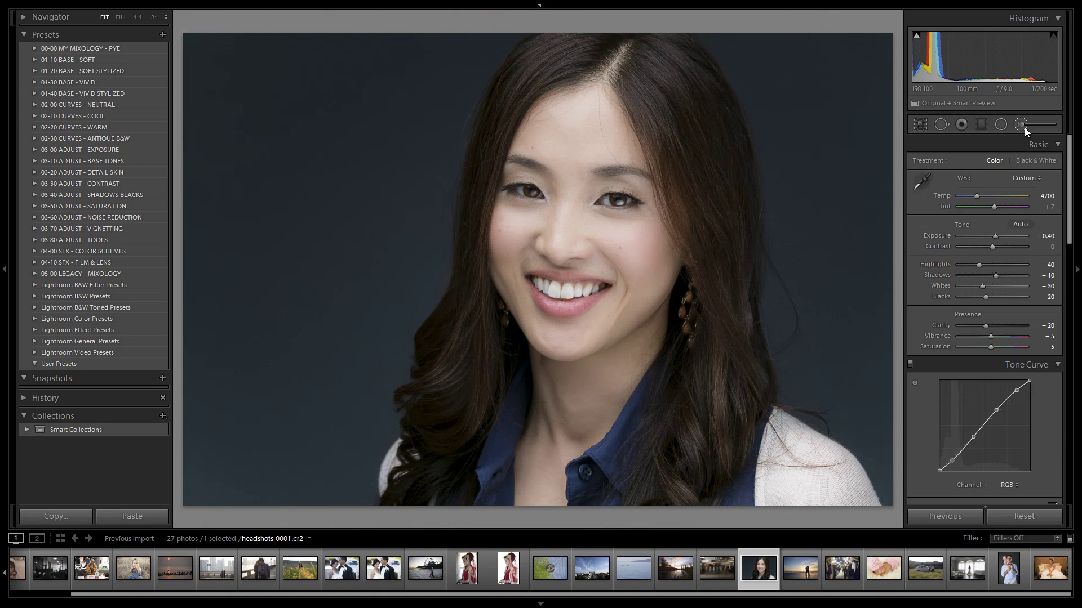
key("shift")
key("shift+Up")
- Set Clarity to -25 on the existing skin-softening adjustment pinned between the eyebrows, and close the Adjustment Brush
left_click(1024, 124)
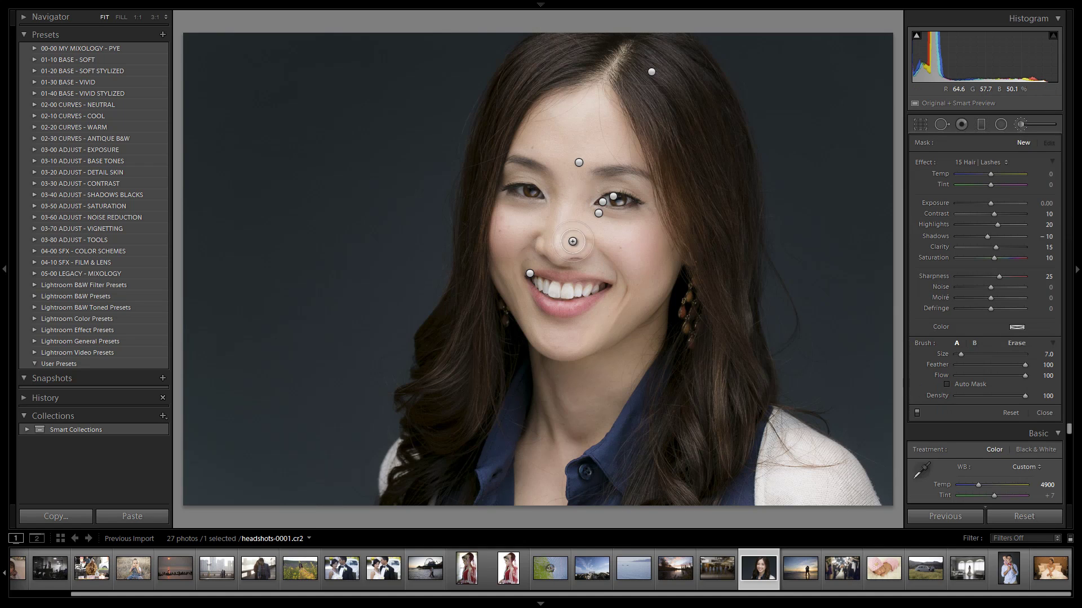
left_click(579, 164)
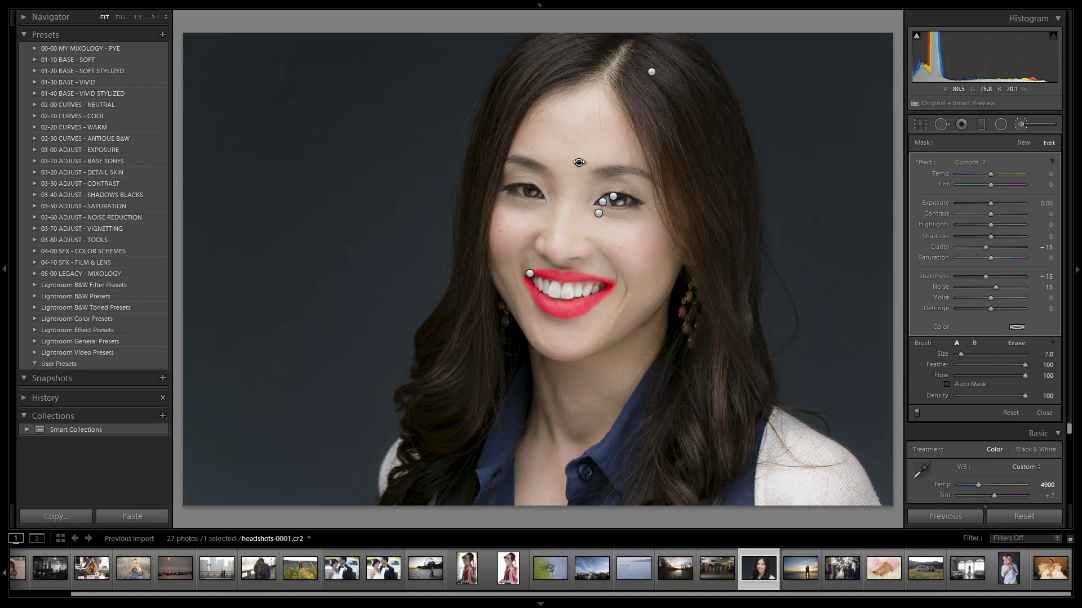
key("shift+Down")
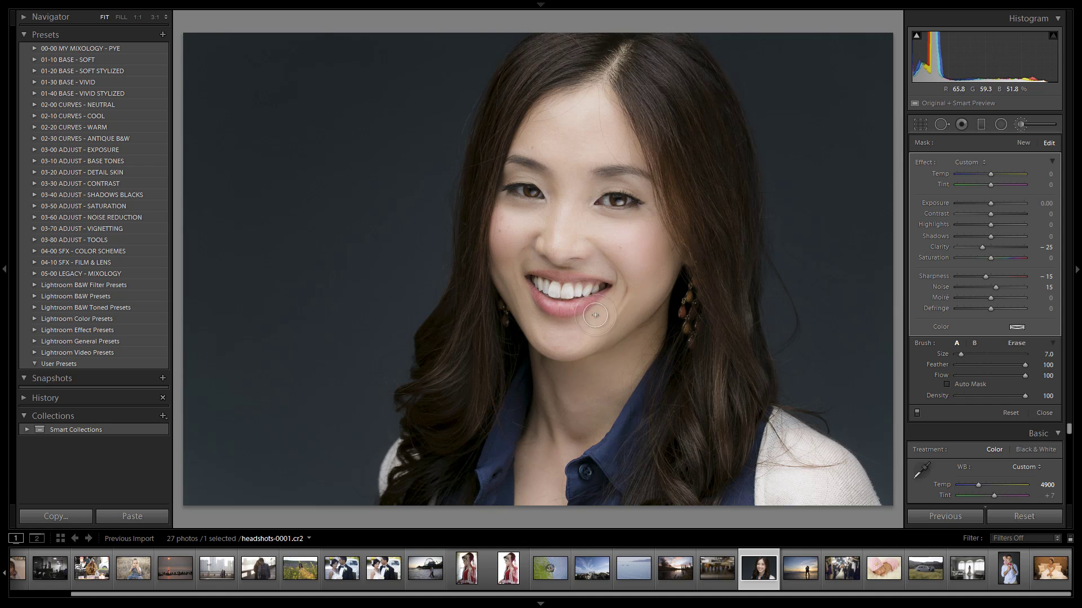
key("k")
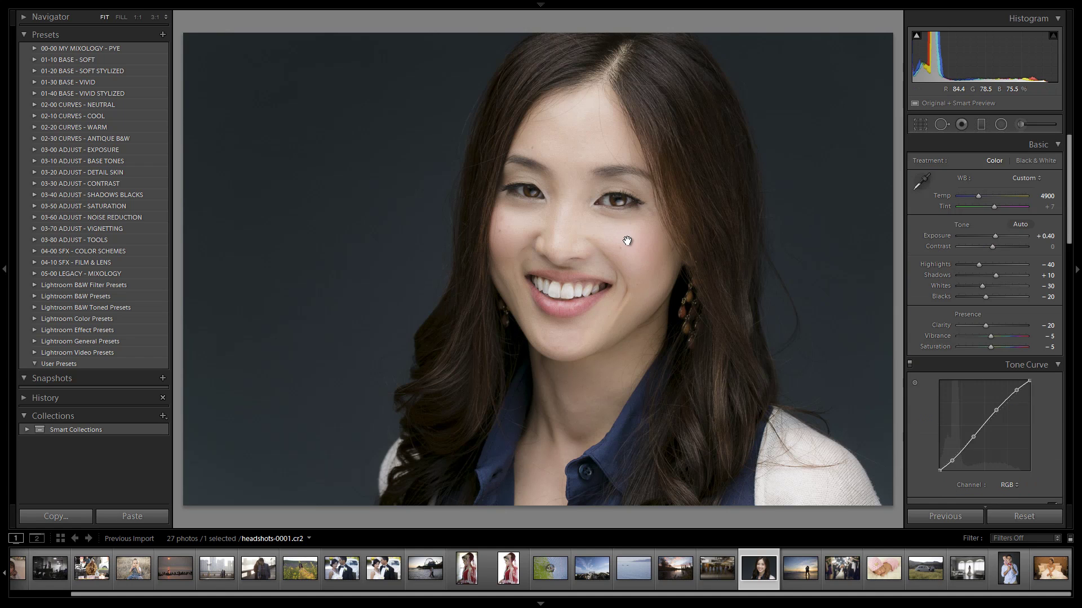
- Examine the skin on the cheeks, around the mouth and on the chin at 1:1
left_click(629, 243)
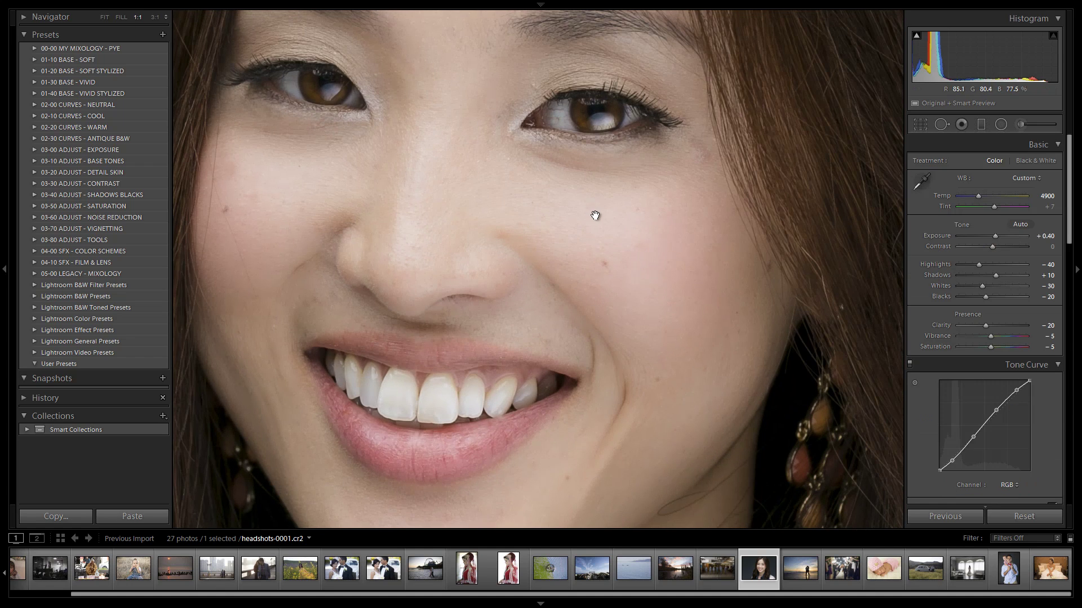
left_click_drag(596, 211, 615, 169)
left_click_drag(605, 318, 599, 170)
left_click_drag(679, 321, 637, 115)
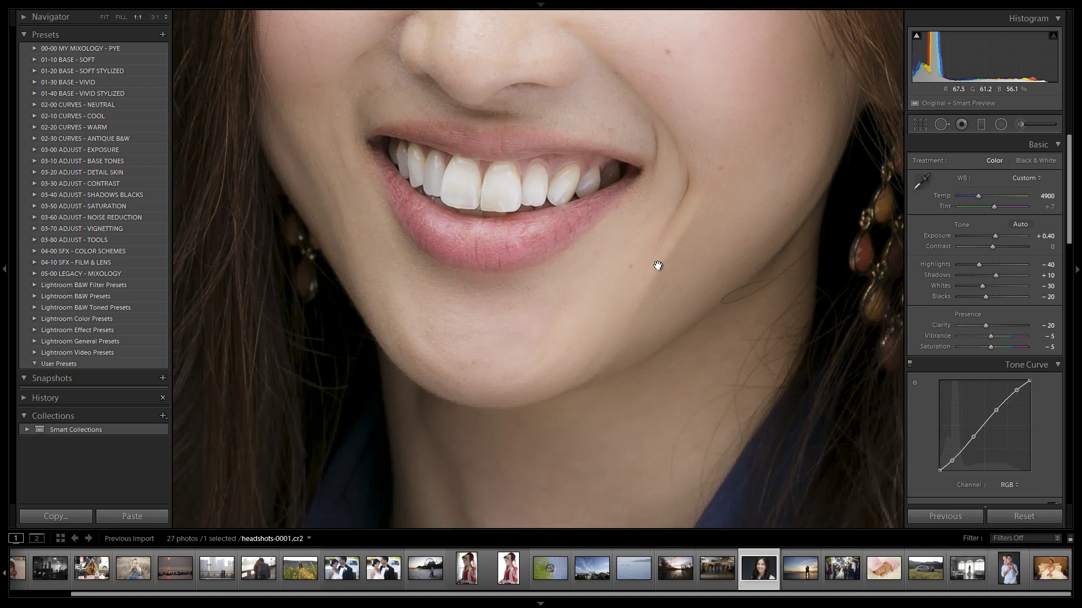
left_click(664, 264)
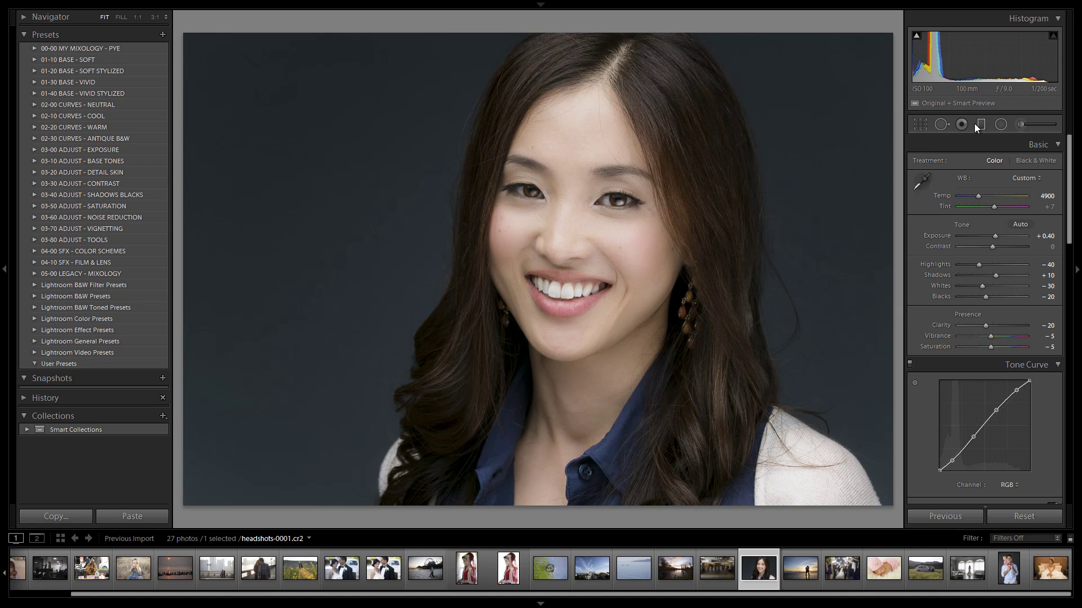
- Heal the forehead blemish above the left eyebrow using Spot Removal in Heal mode at size 24
left_click(940, 129)
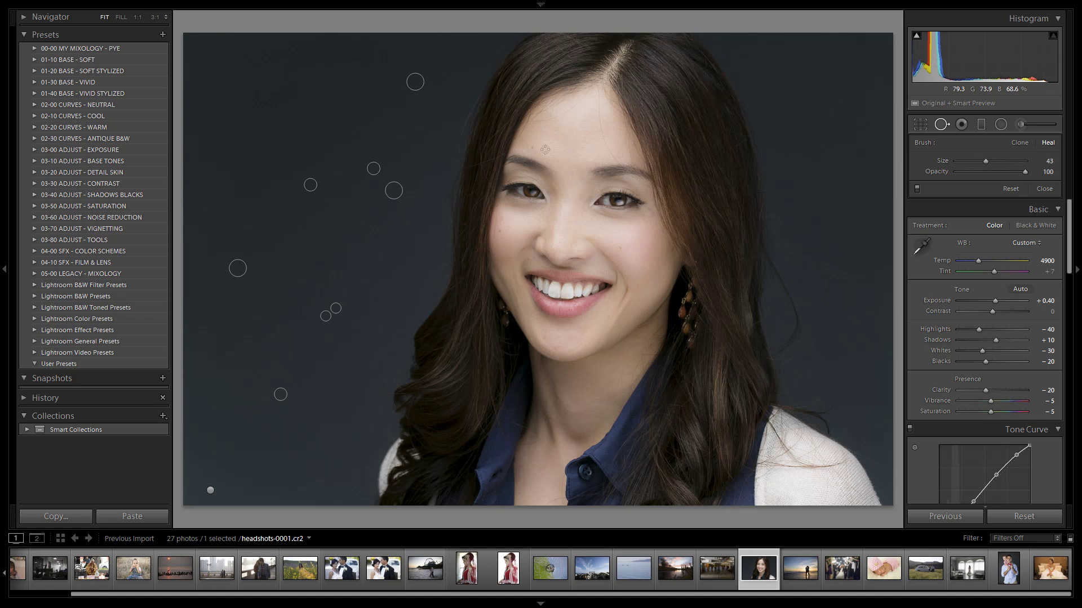
key("z")
scroll(523, 146, "down", 4)
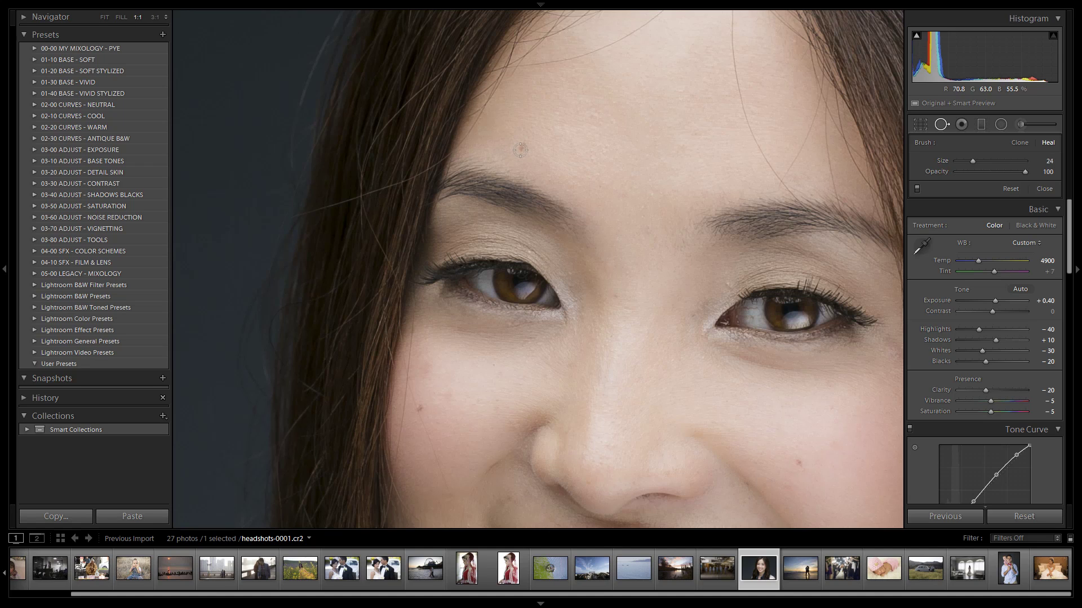
left_click(520, 147)
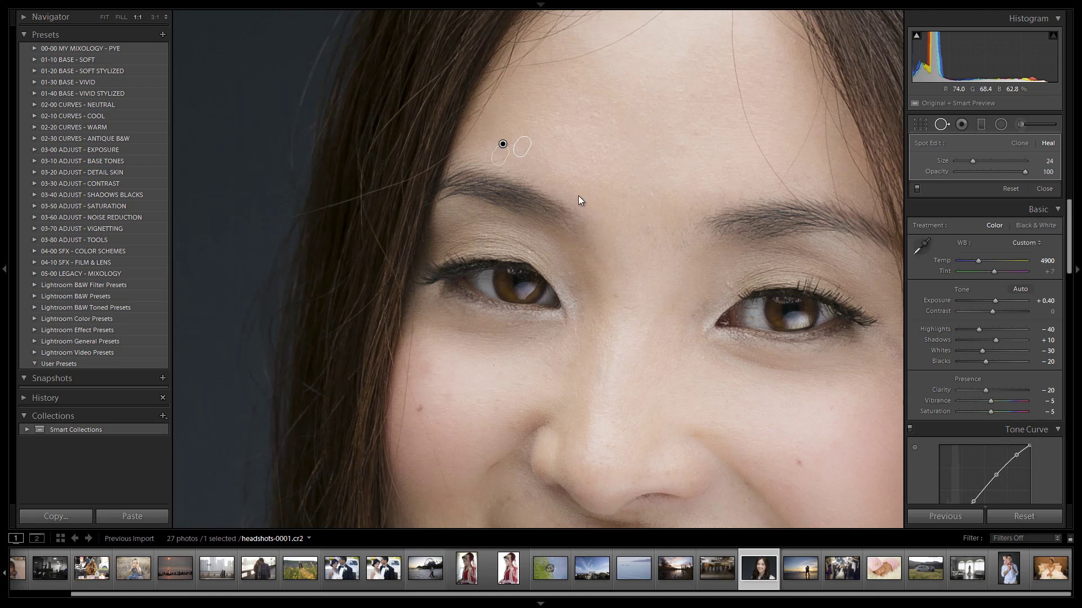
- Heal the dark mole on the left cheek with the size 24 spot brush
scroll(592, 205, "down", 5)
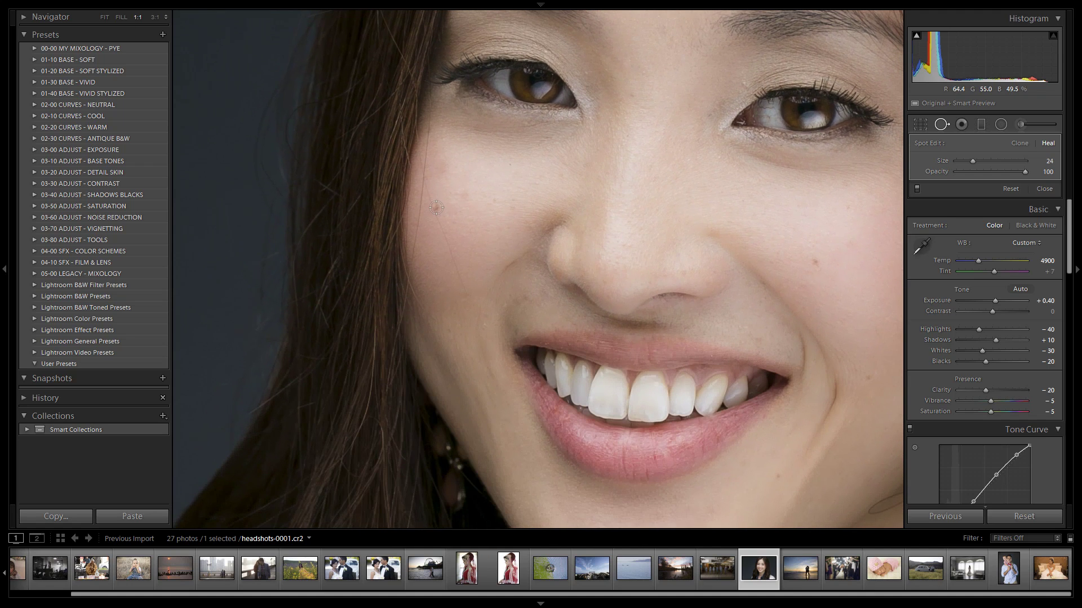
left_click(436, 208)
left_click_drag(434, 232, 444, 228)
left_click_drag(672, 160, 613, 212)
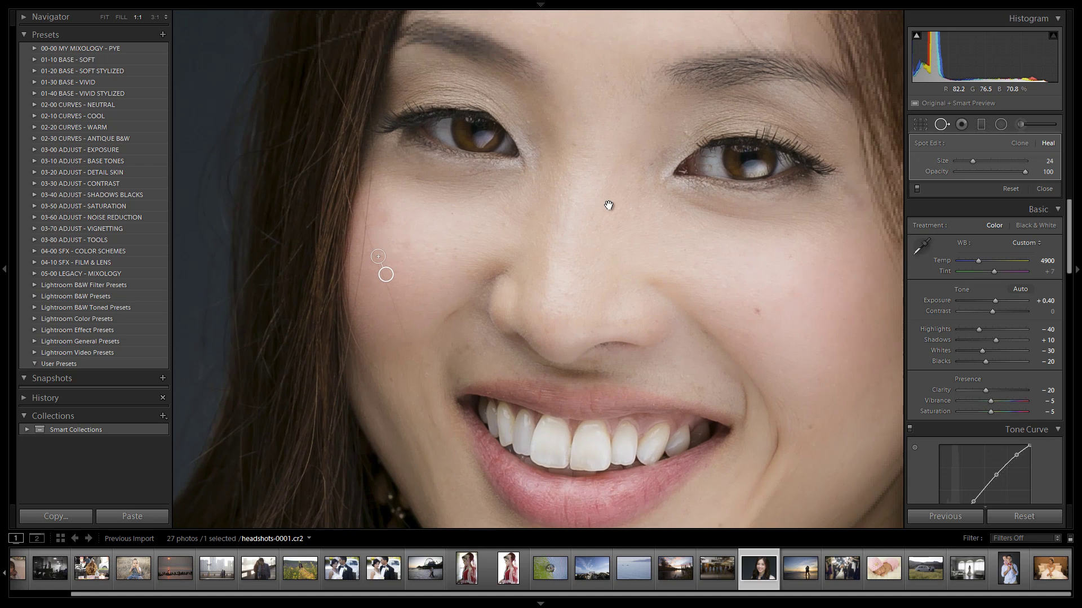
- Heal the small spot on the nose bridge at size 20 and the remaining blemishes on the left cheek at size 24
left_click(573, 146)
mouse_move(649, 137)
left_mouse_down()
mouse_move(573, 127)
mouse_move(523, 101)
left_mouse_up()
mouse_move(615, 302)
left_mouse_down()
mouse_move(647, 203)
mouse_move(744, 277)
mouse_move(762, 339)
left_mouse_up()
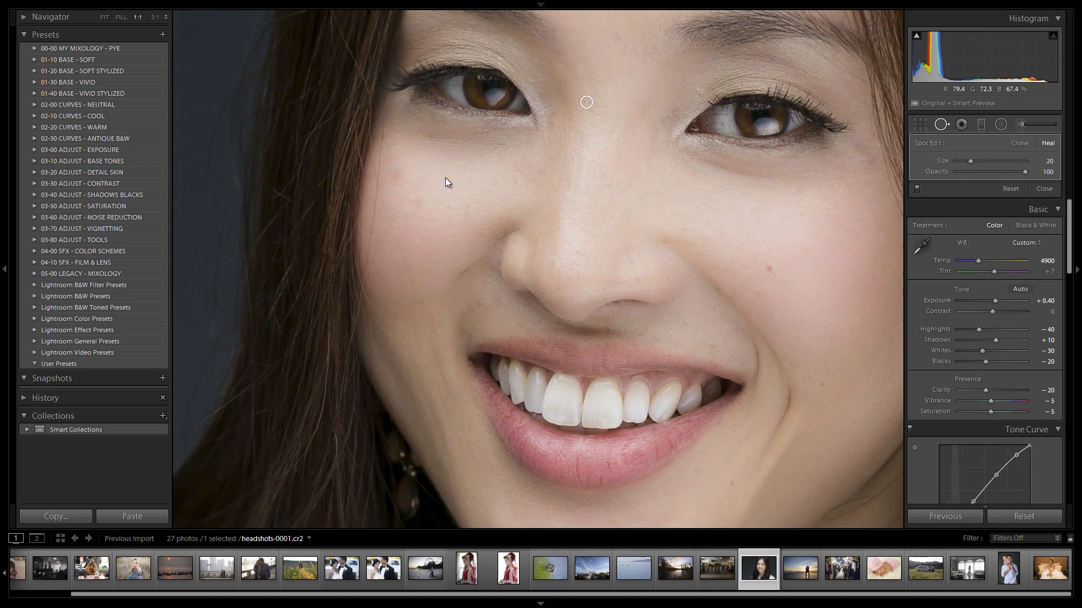
left_click(396, 176)
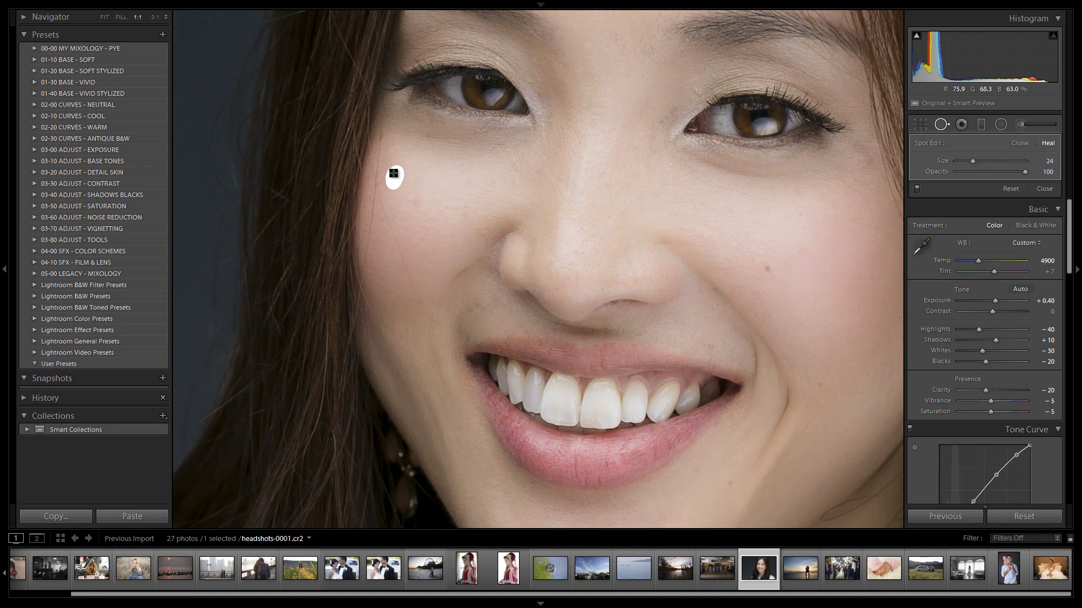
left_click(412, 197)
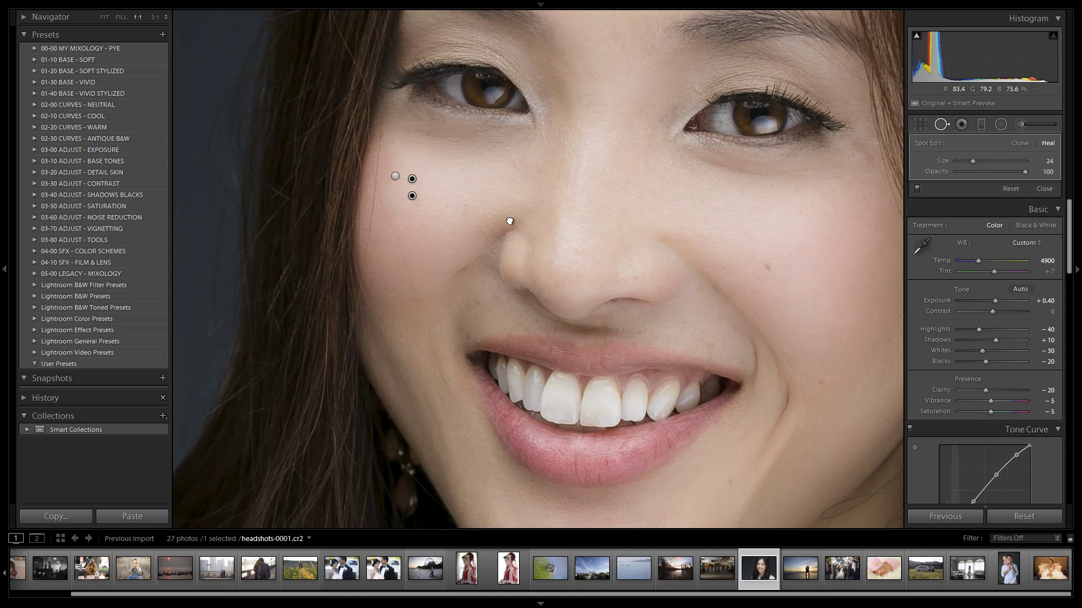
- Heal the small spots between the nose and the left corner of the mouth, starting with a size 16 spot brush
scroll(464, 186, "down", 3)
key("bracketleft")
left_click(470, 228)
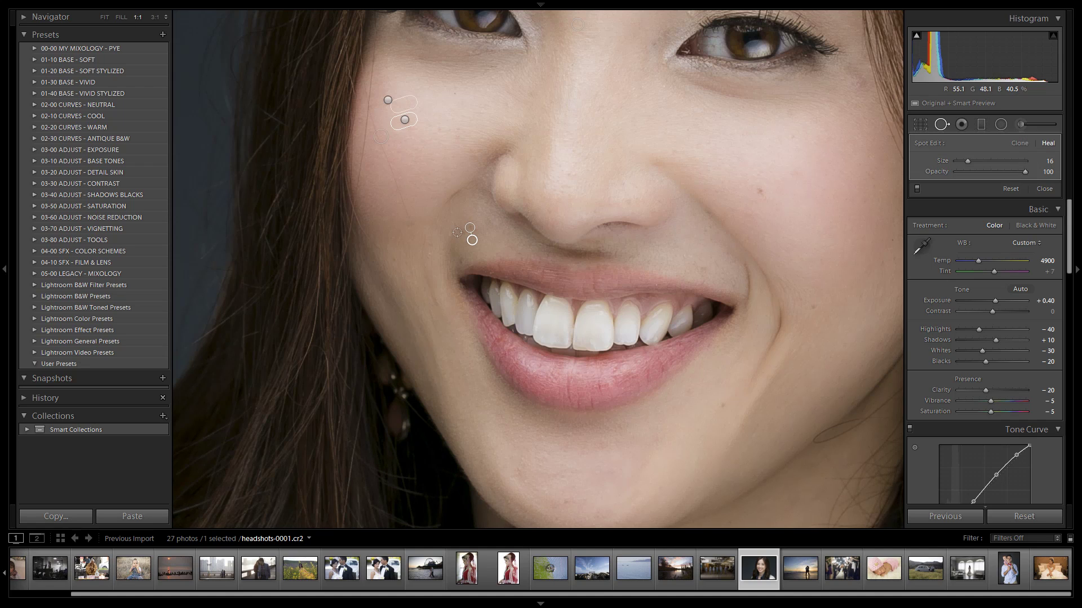
key("bracketright")
left_click(458, 231)
left_click_drag(423, 212, 465, 214)
left_click(454, 222)
left_click_drag(436, 226, 453, 217)
- Heal the spots above the right side of the upper lip and on the chin with a size 20 spot brush
left_click_drag(724, 265, 680, 204)
left_click(642, 195)
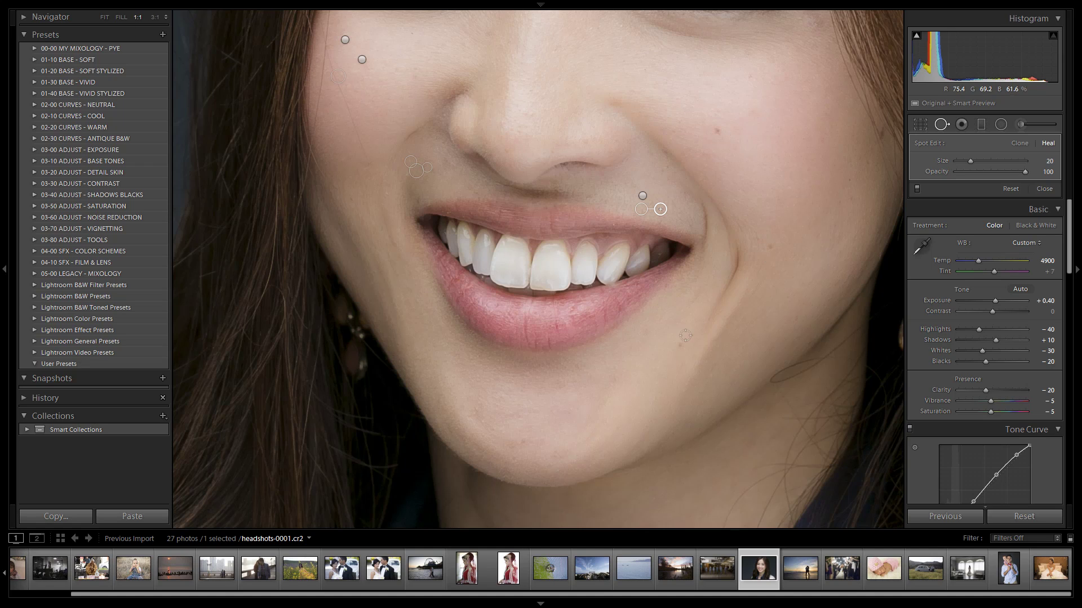
left_click(521, 442)
left_click_drag(775, 248, 687, 361)
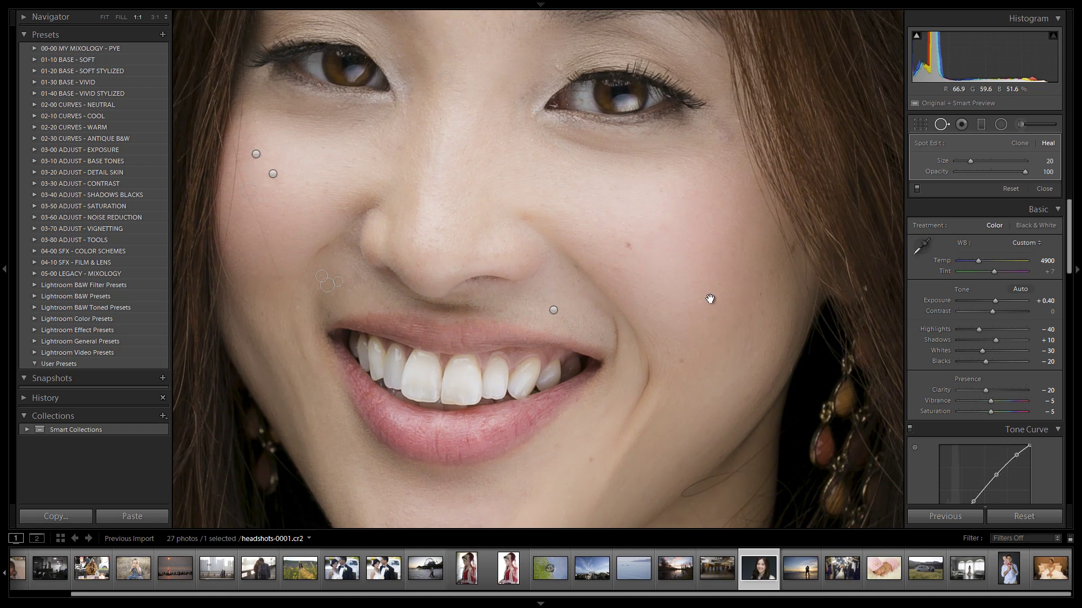
- Try healing the small spot on the right cheek beside the mouth with the spot opacity at 42
left_click_drag(710, 299, 705, 263)
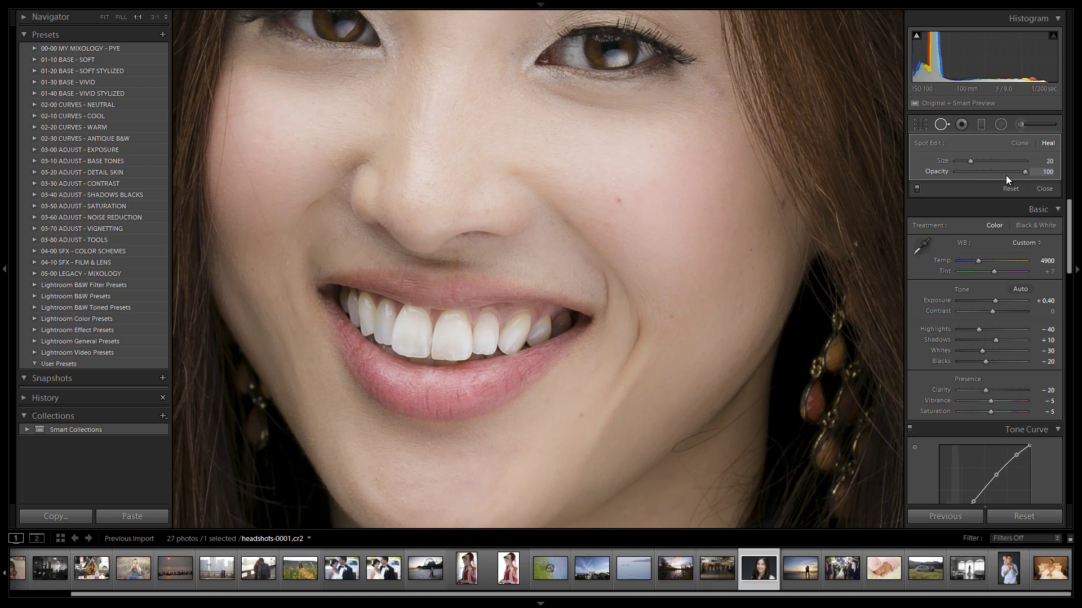
left_click(985, 171)
left_click(671, 316)
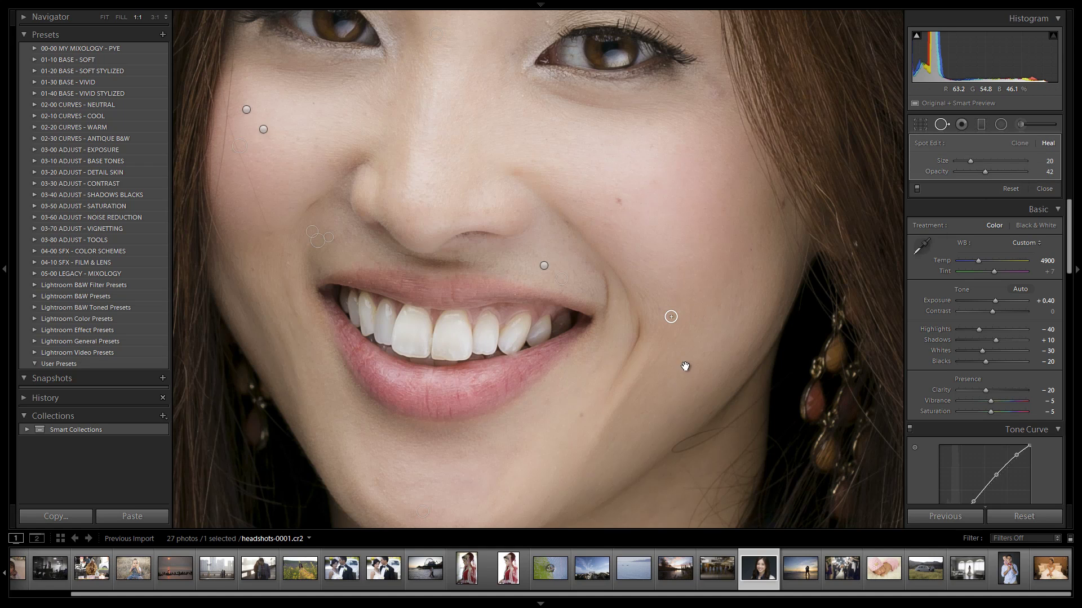
left_click(940, 124)
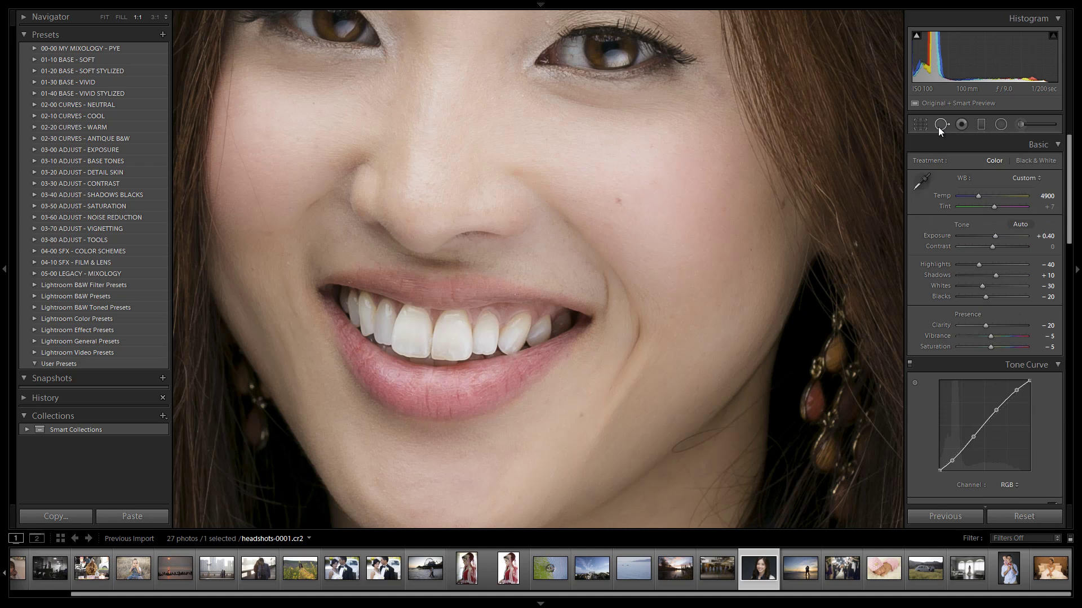
key("ctrl+z")
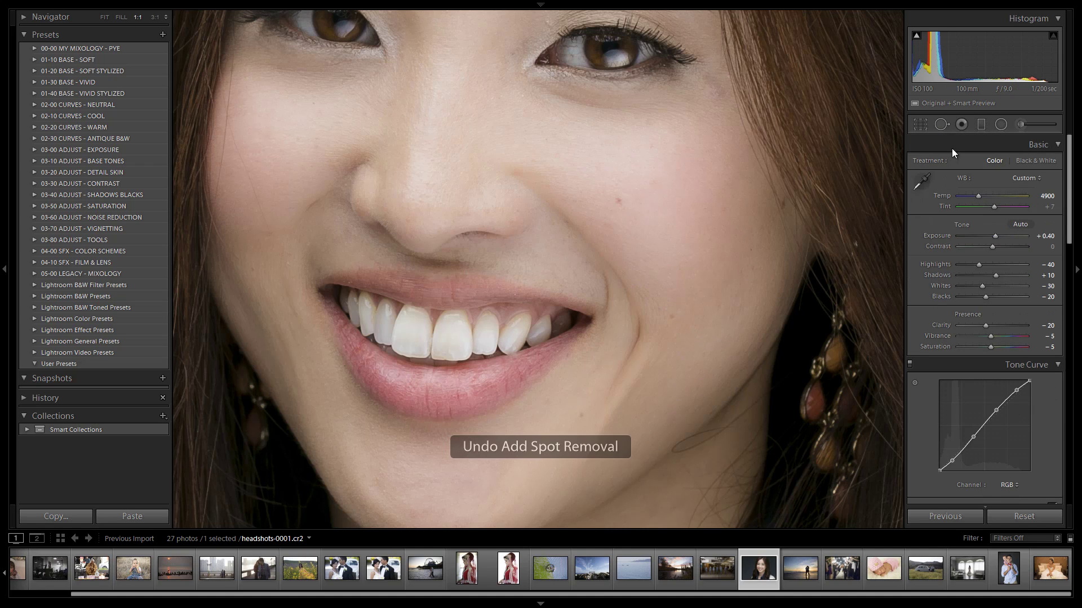
- Heal the small mark on the skin below the right corner of the mouth and set the spot opacity to 100
left_click(942, 124)
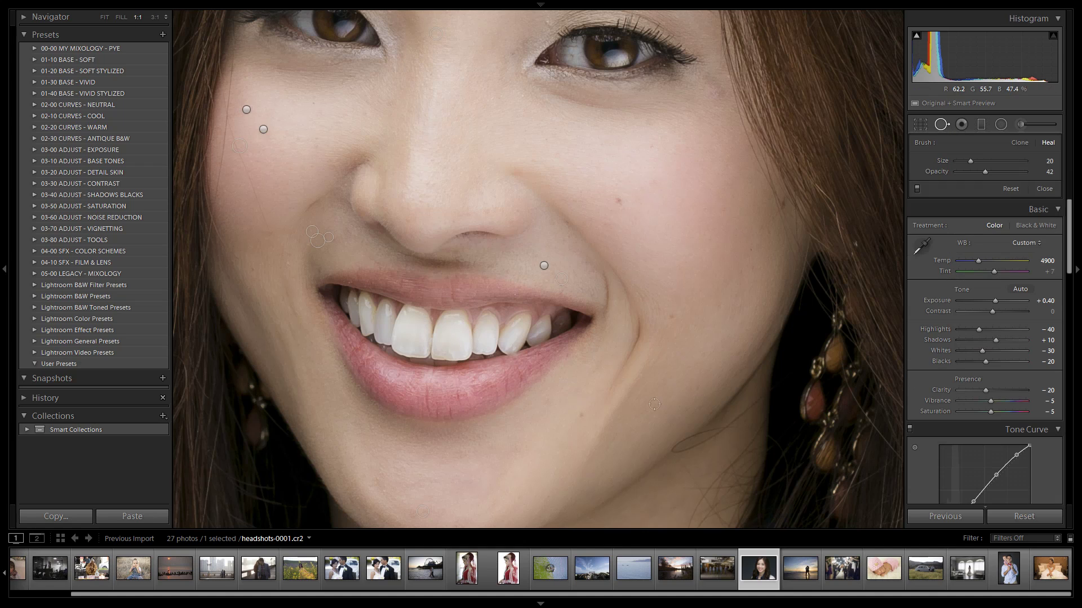
left_click(580, 415)
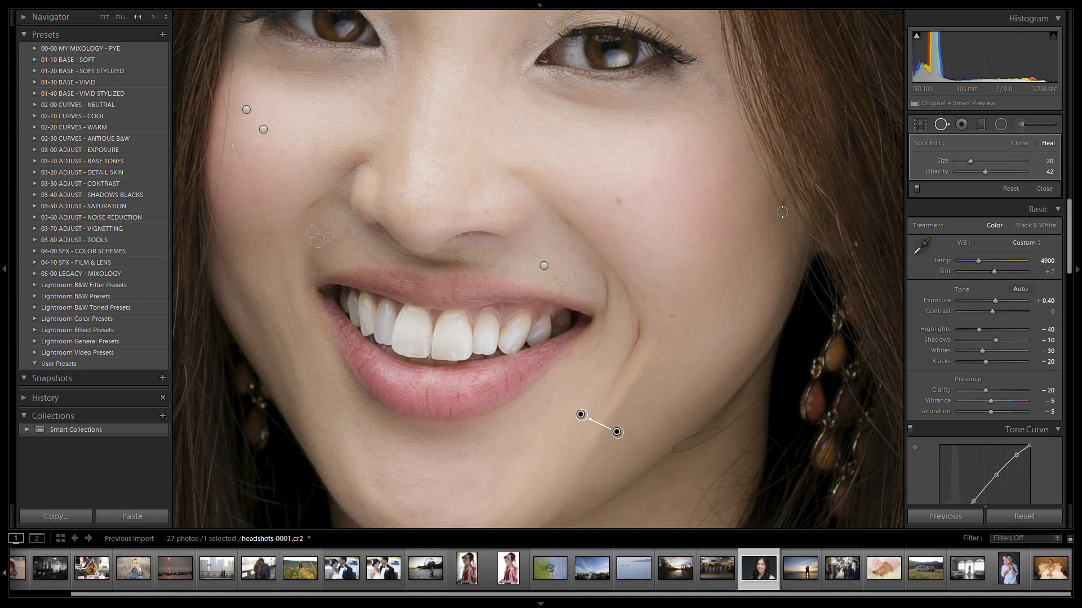
left_click_drag(744, 183, 721, 294)
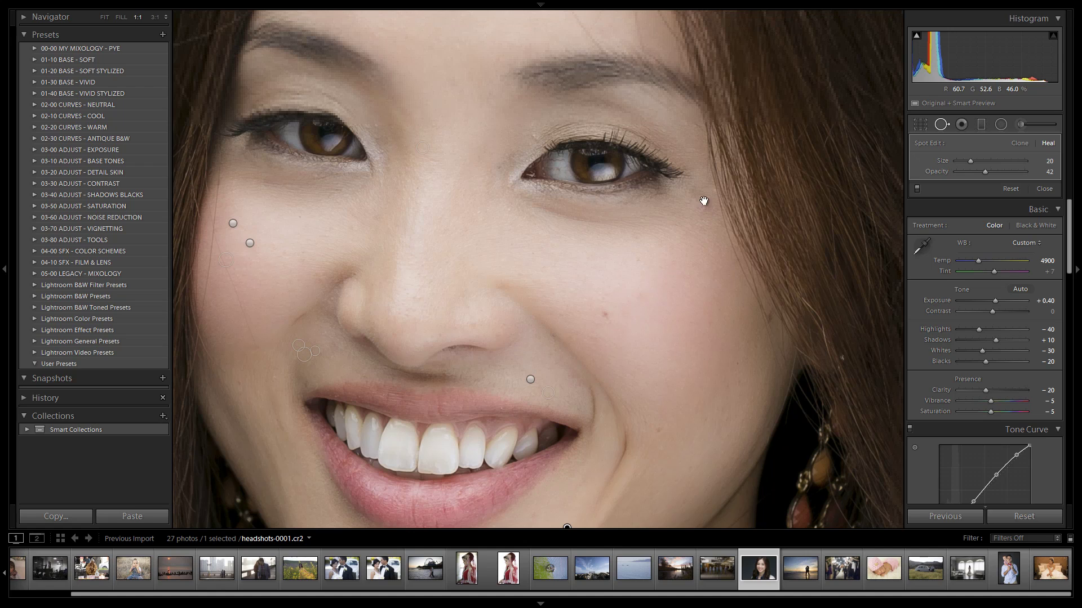
double_click(982, 171)
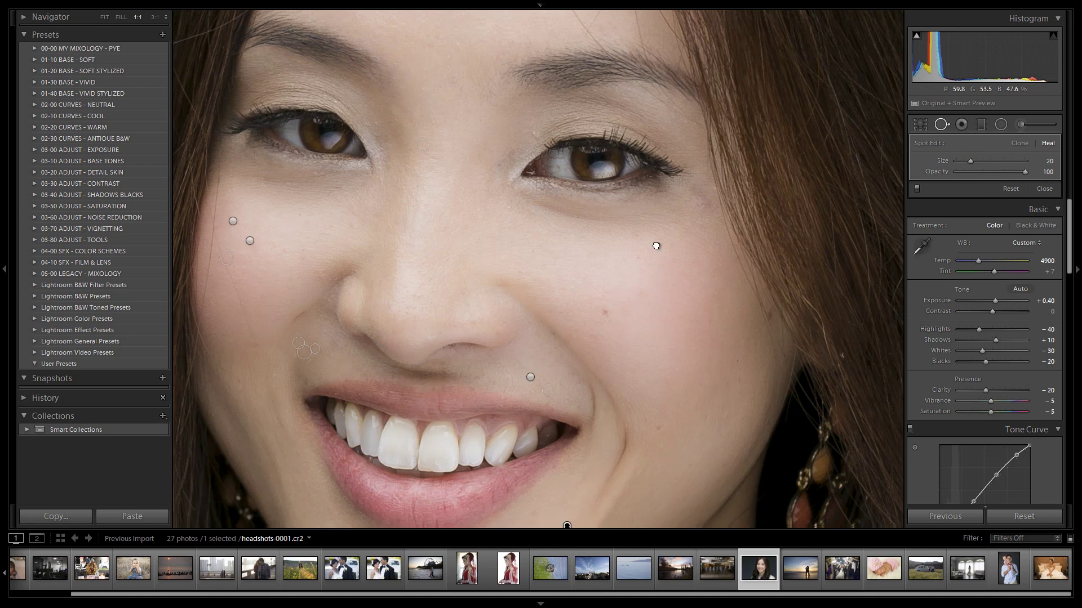
left_click_drag(656, 262, 684, 166)
left_click(597, 429)
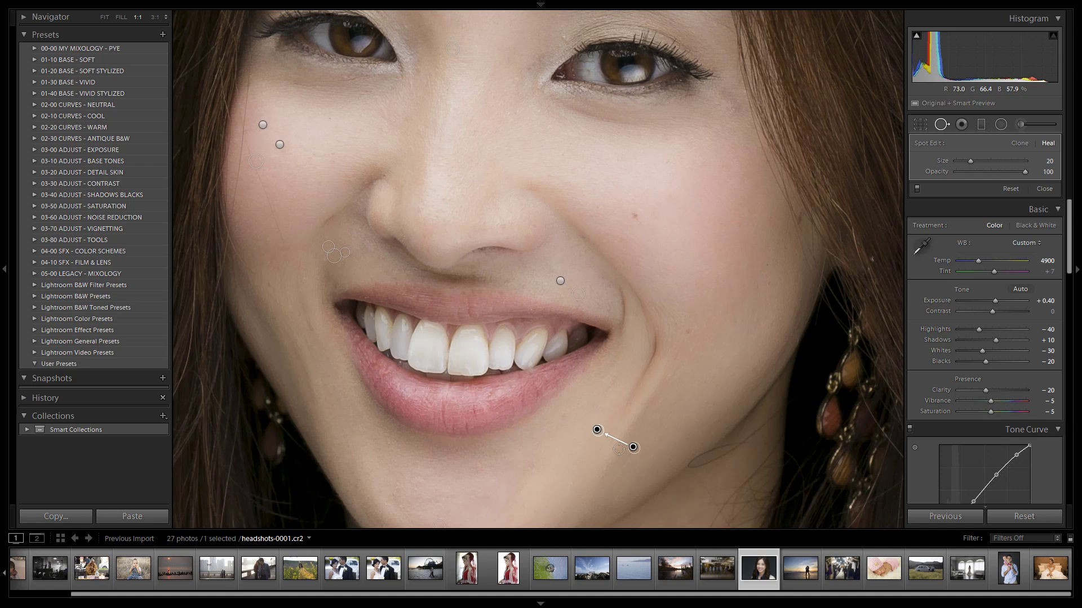
key("ctrl+z")
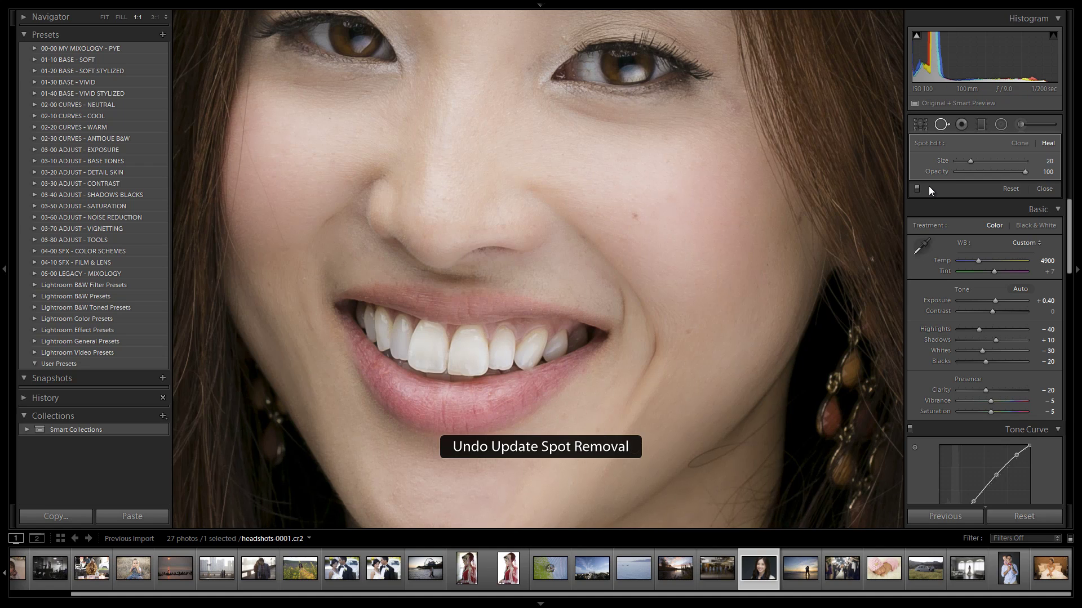
- Heal the skin beside the outer corner of the right eye with a short stroke and set its opacity to 75
left_click_drag(752, 137, 732, 264)
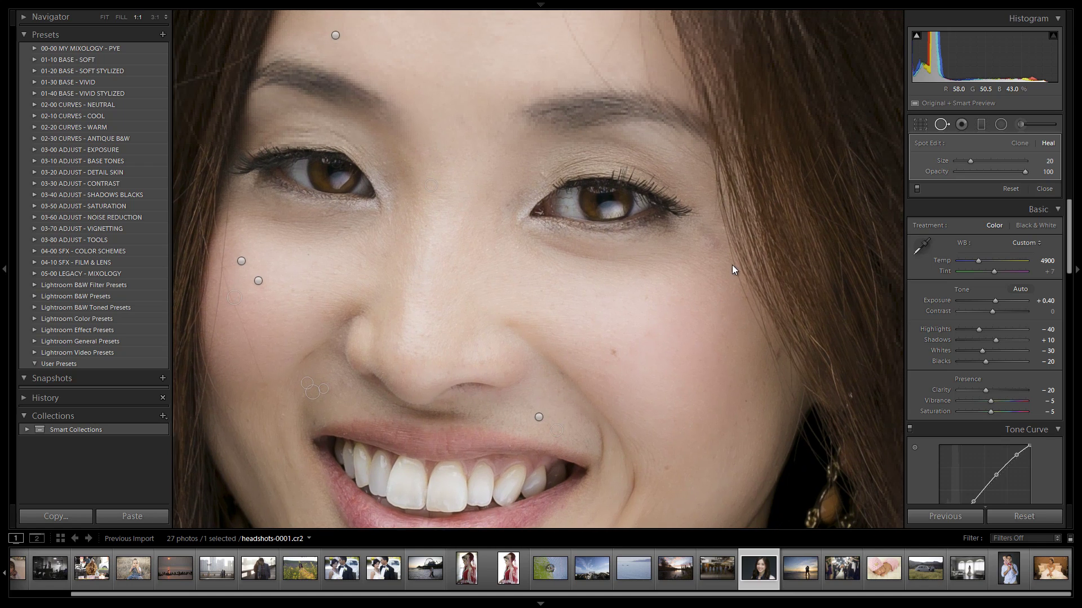
mouse_move(699, 229)
left_mouse_down()
mouse_move(716, 249)
mouse_move(707, 240)
mouse_move(696, 257)
mouse_move(705, 265)
left_mouse_up()
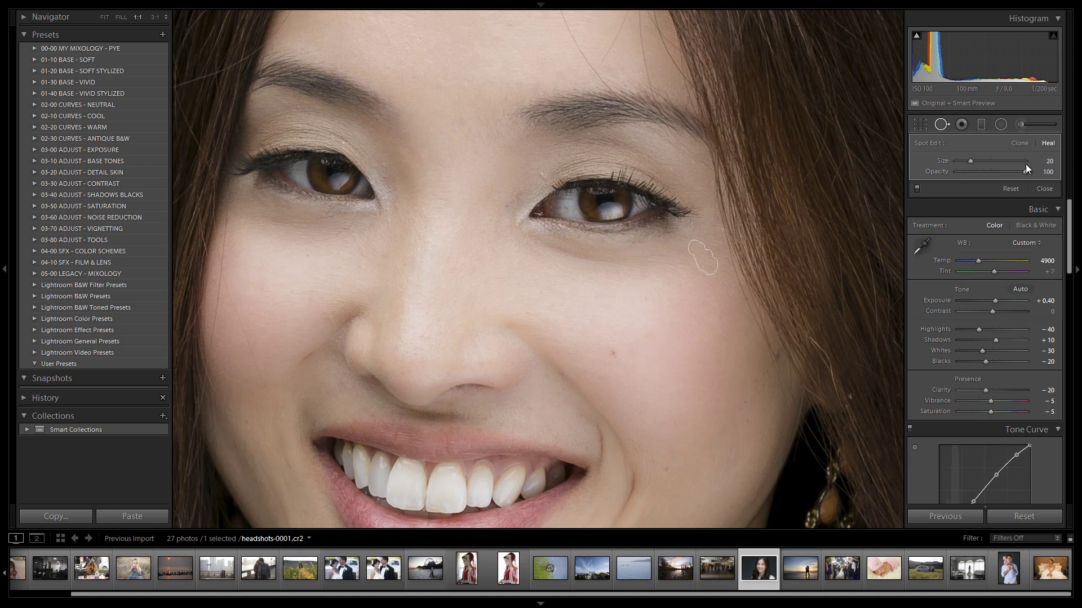
left_click(1009, 172)
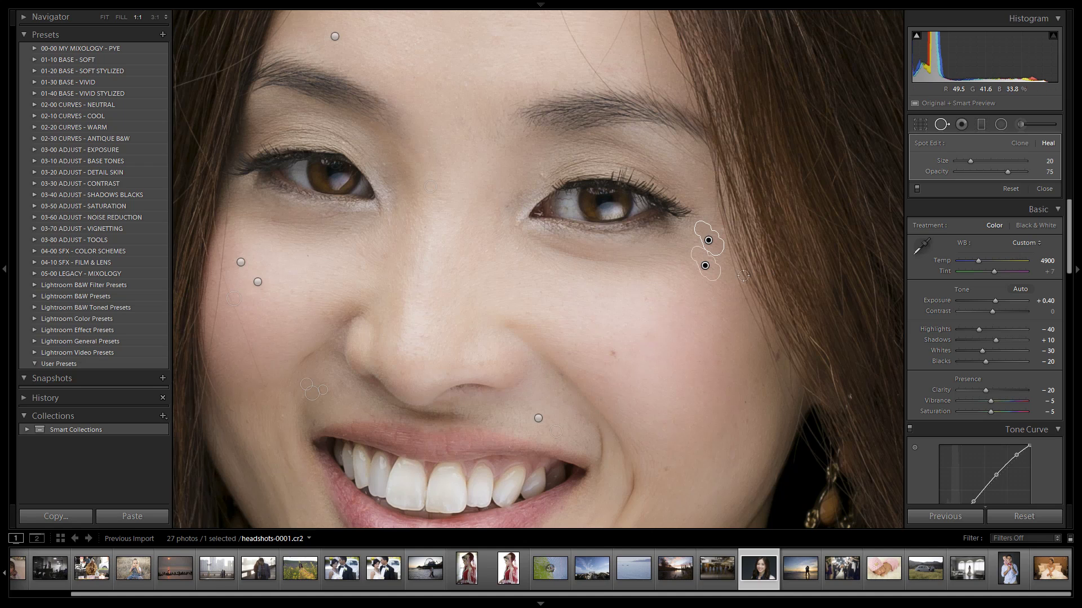
- Heal the small marks around the inner corner of the right eye with the spot opacity at 100 and close Spot Removal
left_click(542, 177)
left_click_drag(1008, 171, 1049, 174)
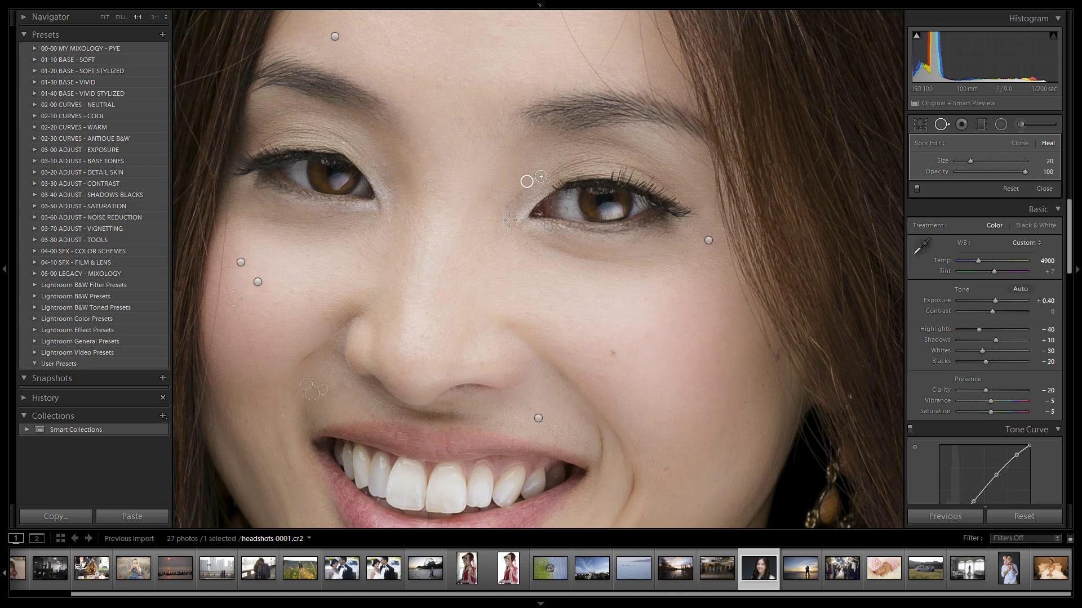
left_click(507, 208)
left_click_drag(491, 216, 503, 215)
left_click_drag(459, 93, 512, 251)
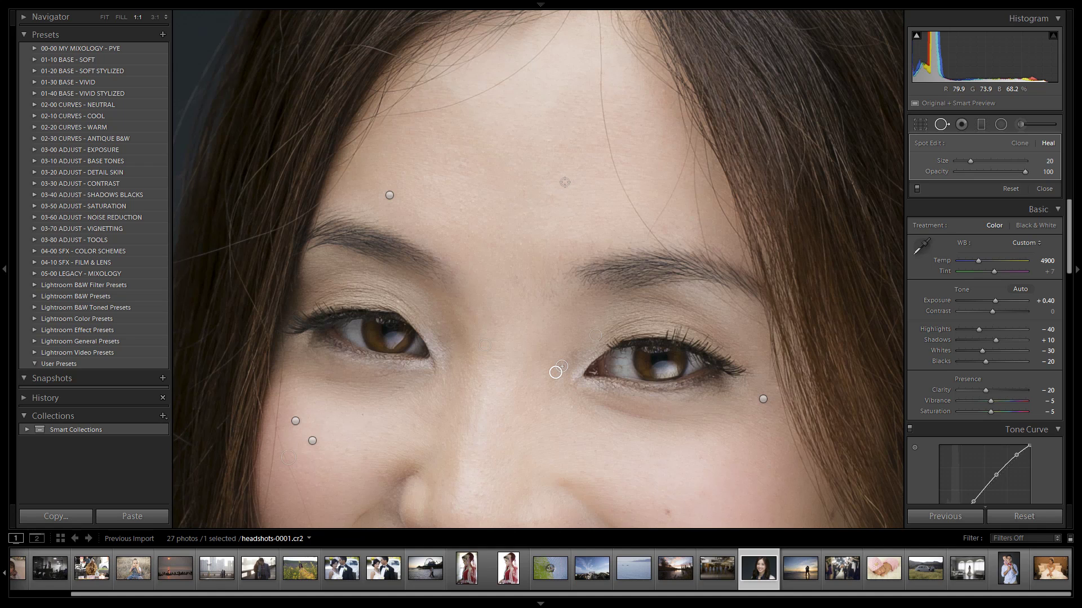
left_click(942, 124)
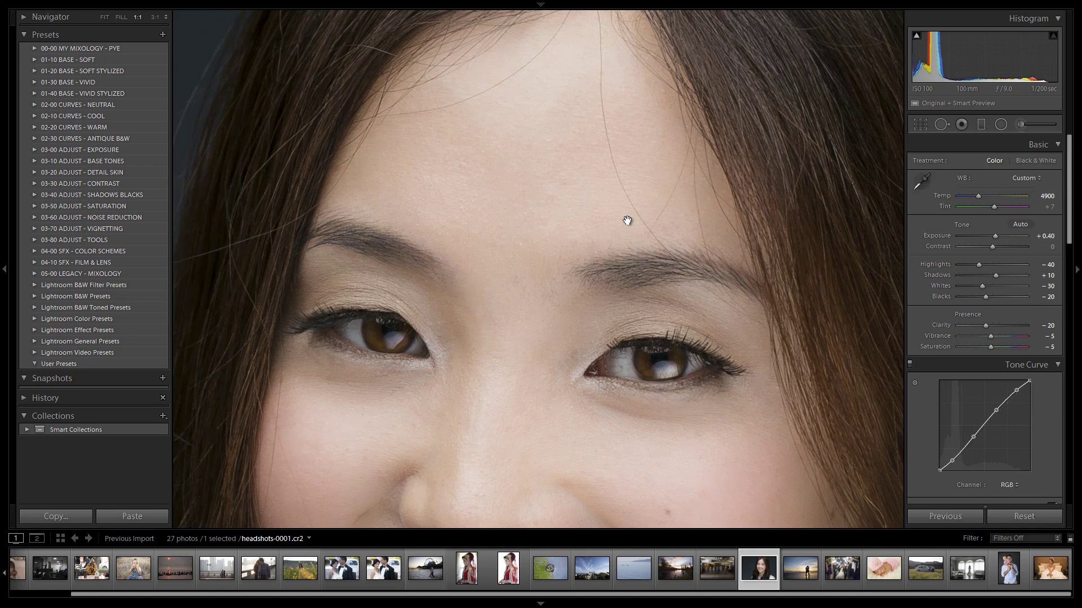
- Compare the before and after versions of the whole portrait repeatedly
left_click(688, 169)
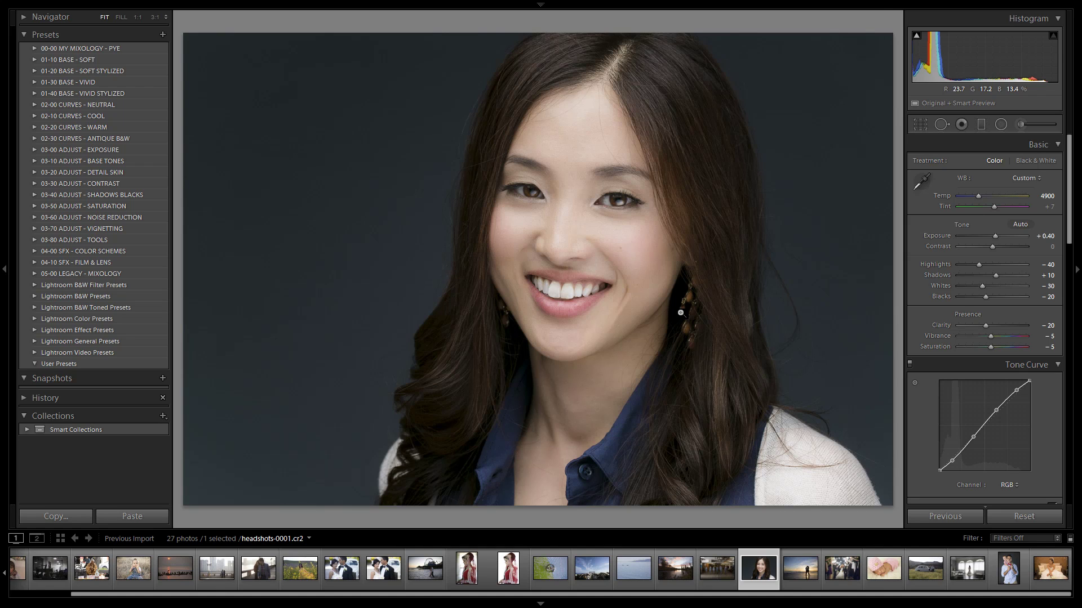
key("backslash")
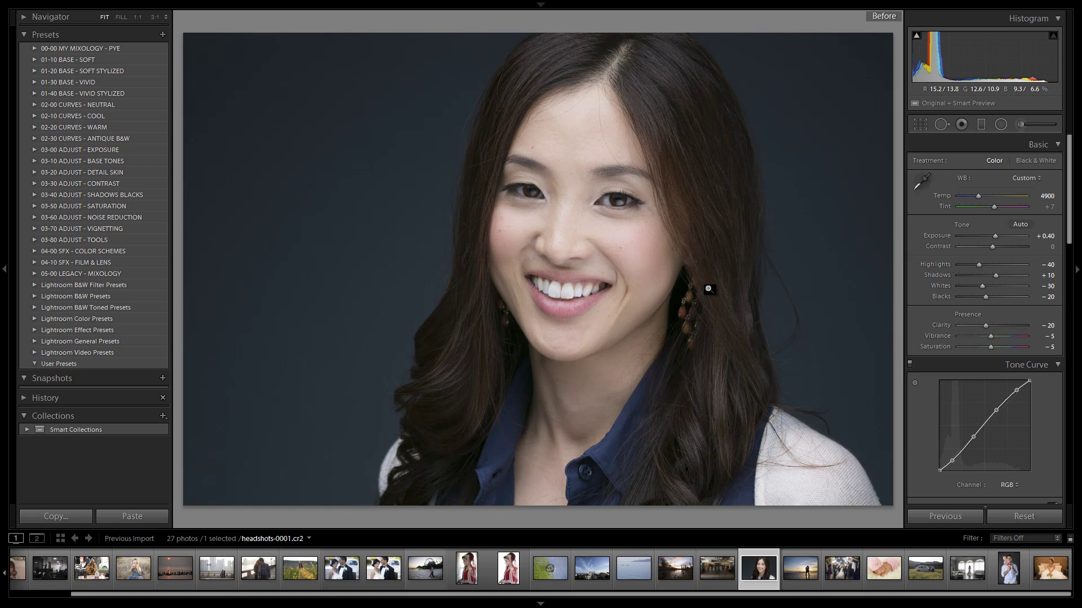
key("backslash")
key("backslash")
key("backslash")
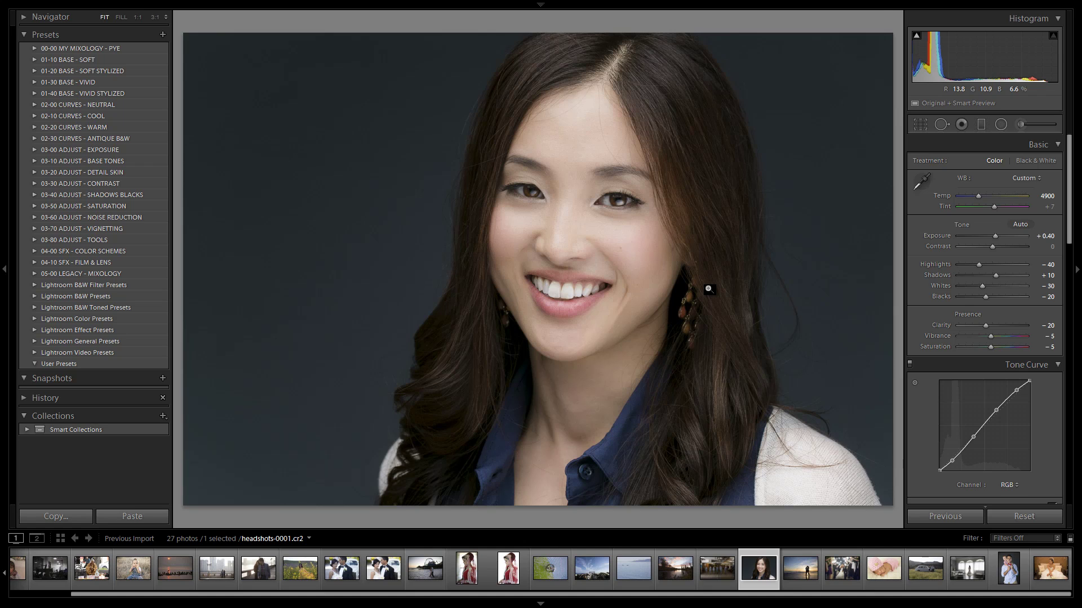
key("backslash")
key("backslash")
key("backslash")
key("backslash")
key("backslash")
key("backslash")
key("backslash")
key("backslash")
key("backslash")
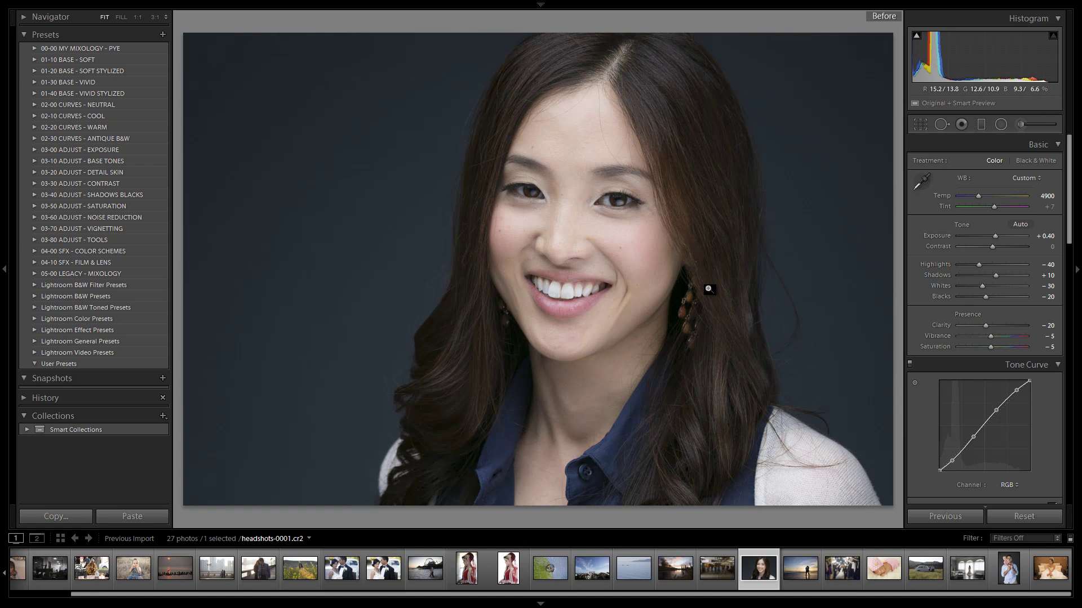
key("backslash")
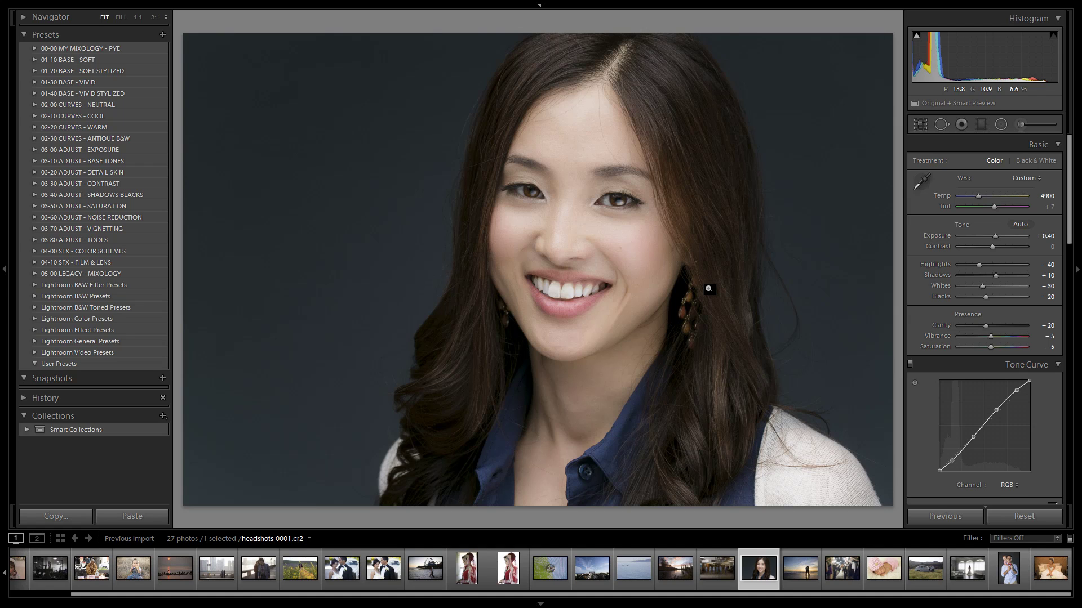
key("backslash")
key("backslash")
key("backslash")
key("backslash")
- Add a large radial filter around the head with the 03 Burn (Darken) -0.5 Stop effect and centre it on the nose
left_click(1000, 124)
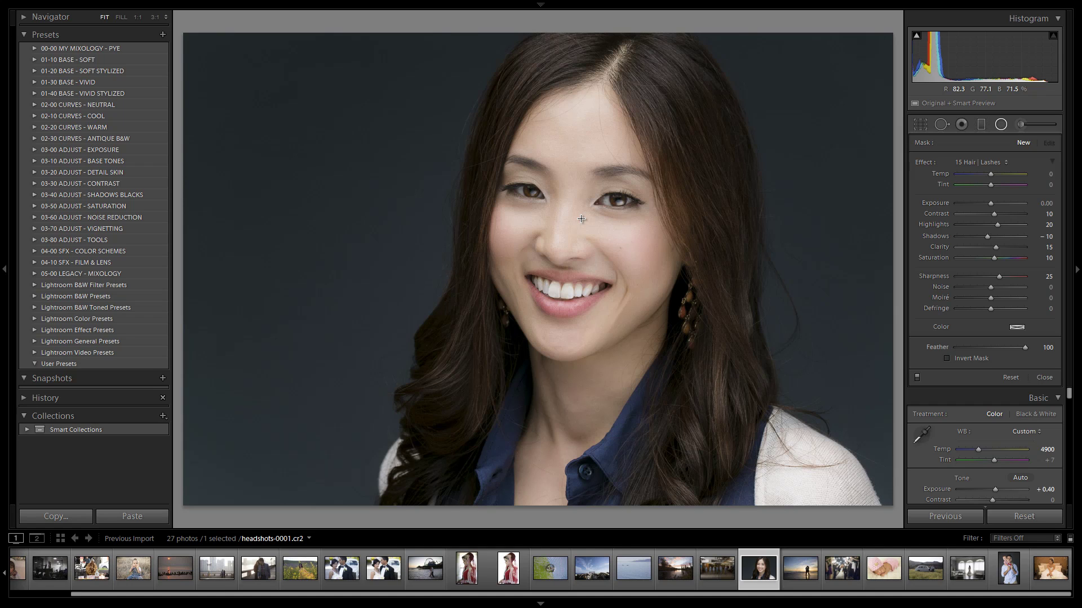
left_click(988, 164)
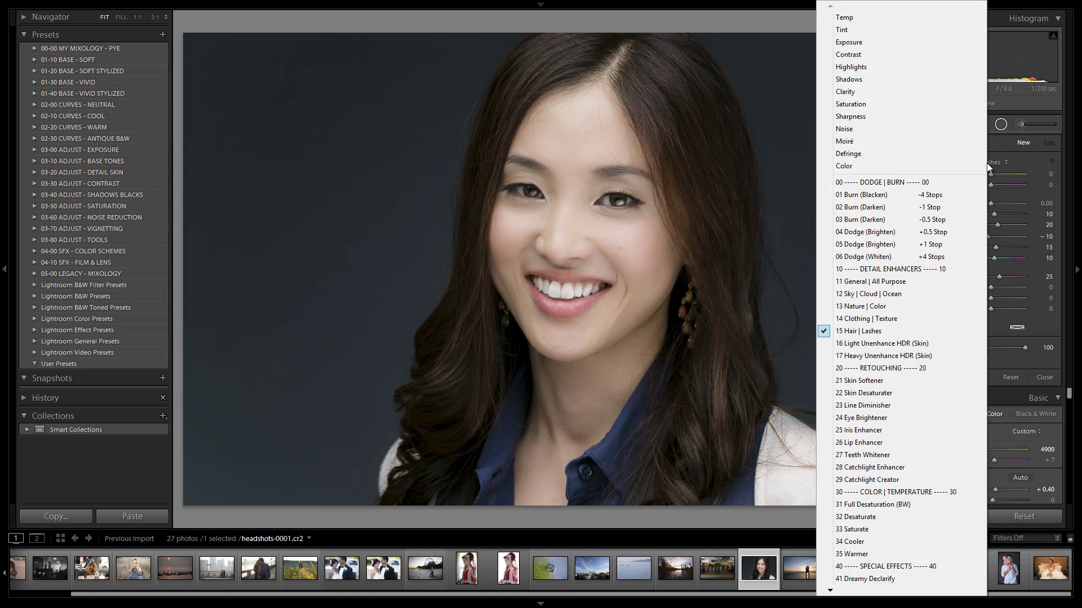
left_click(937, 223)
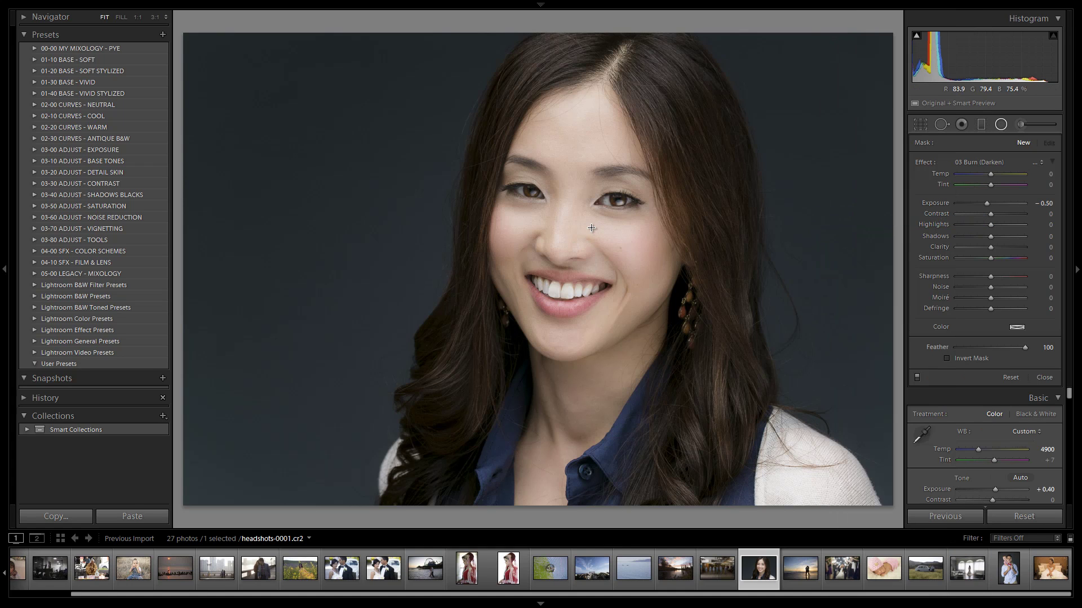
mouse_move(591, 226)
left_mouse_down()
mouse_move(483, 326)
mouse_move(415, 423)
mouse_move(213, 504)
mouse_move(160, 560)
mouse_move(145, 601)
mouse_move(228, 592)
mouse_move(214, 591)
mouse_move(241, 567)
mouse_move(178, 550)
mouse_move(206, 604)
mouse_move(234, 605)
left_mouse_up()
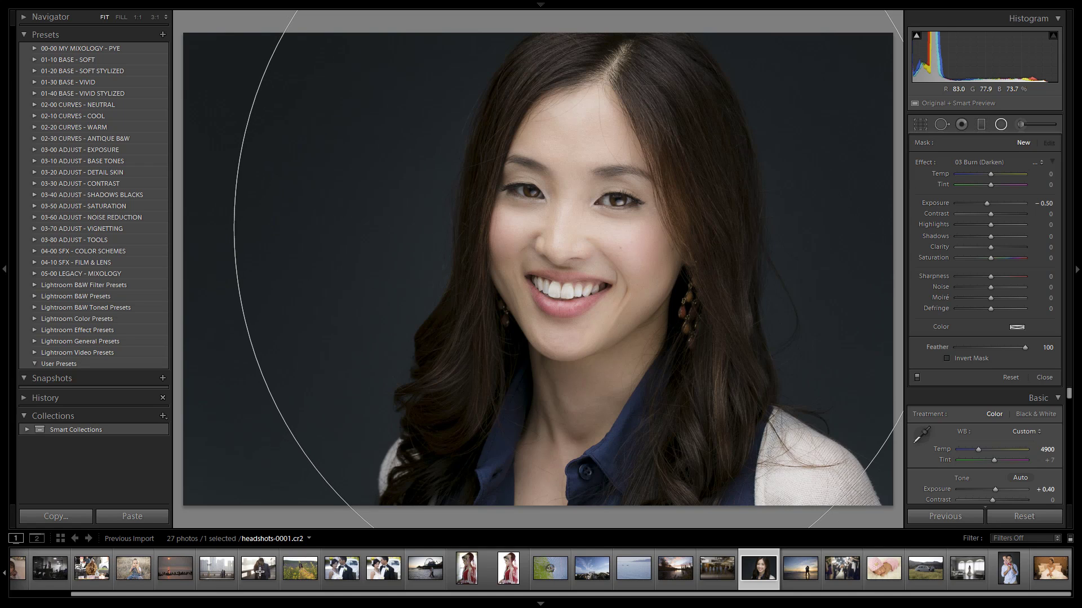
left_click_drag(259, 572, 259, 572)
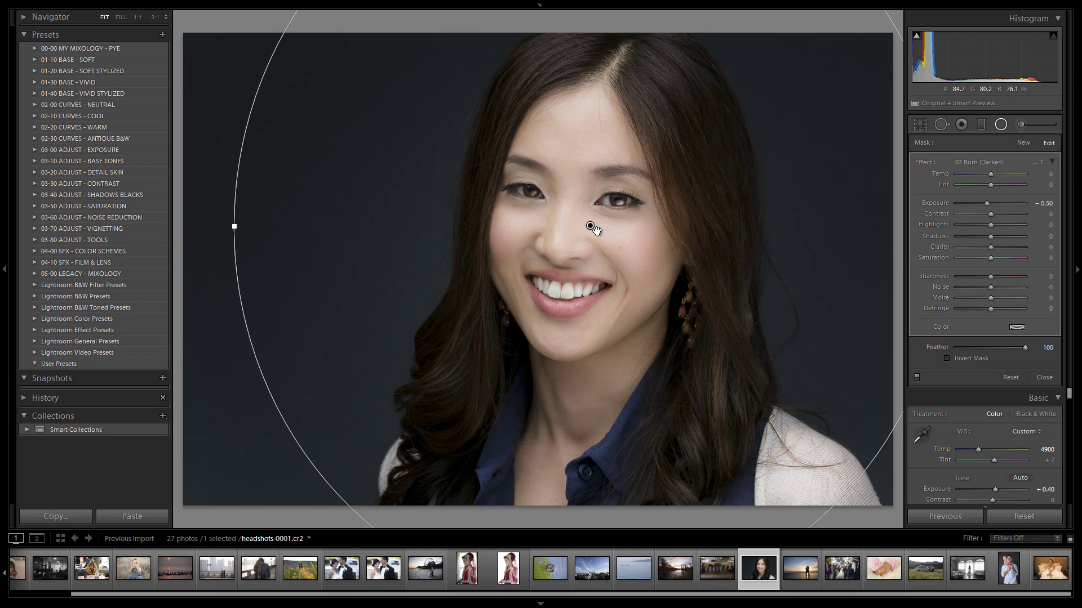
left_click_drag(590, 225, 567, 239)
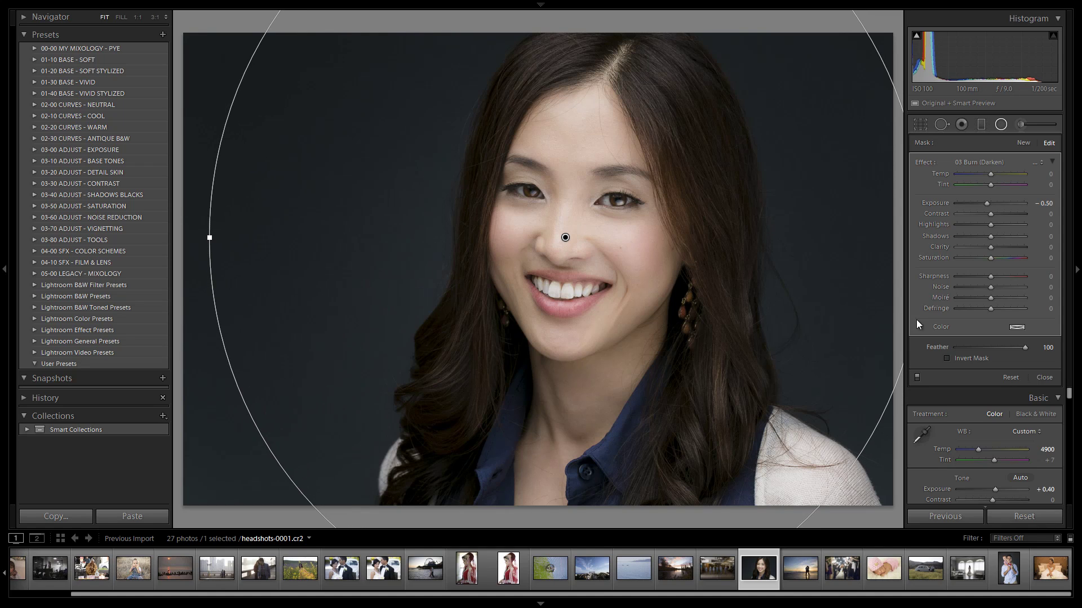
- Set the radial filter's feather to 50 and close the filter
left_click(998, 348)
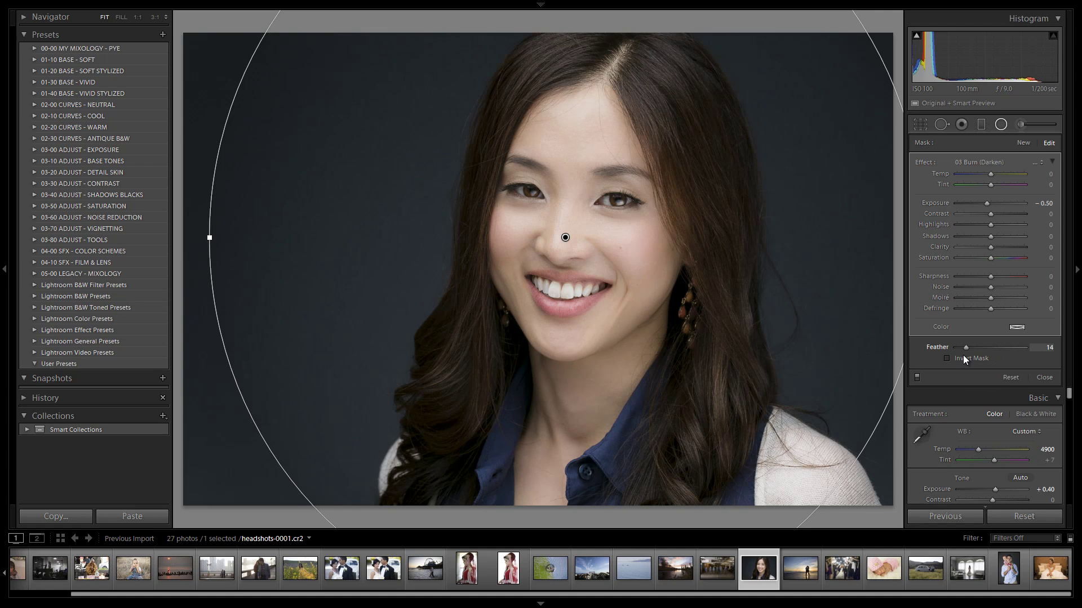
left_click_drag(962, 356, 967, 354)
left_click_drag(986, 351, 987, 351)
left_click(1000, 125)
- Reopen the existing radial filter and shift its centre slightly right and down, to just beside the nose
scroll(1031, 229, "down", 10)
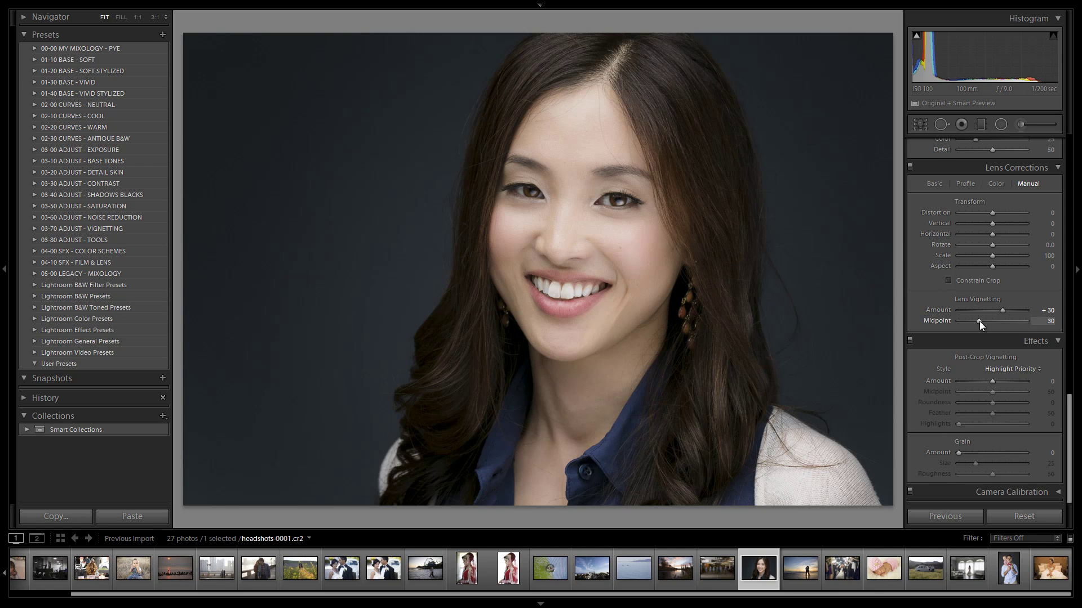
scroll(982, 329, "up", 10)
left_click(1000, 125)
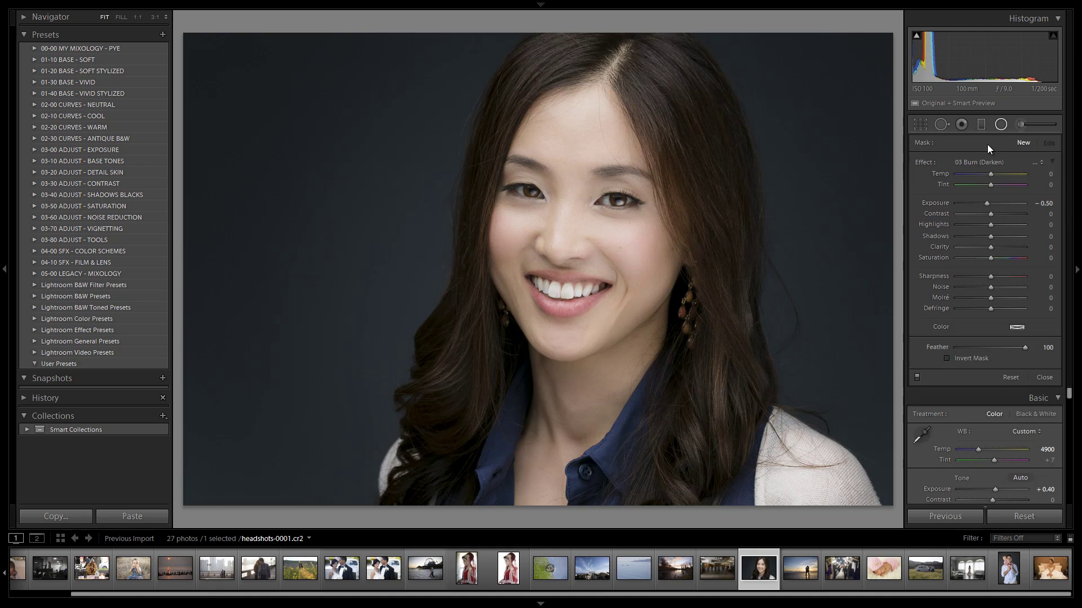
left_click(565, 238)
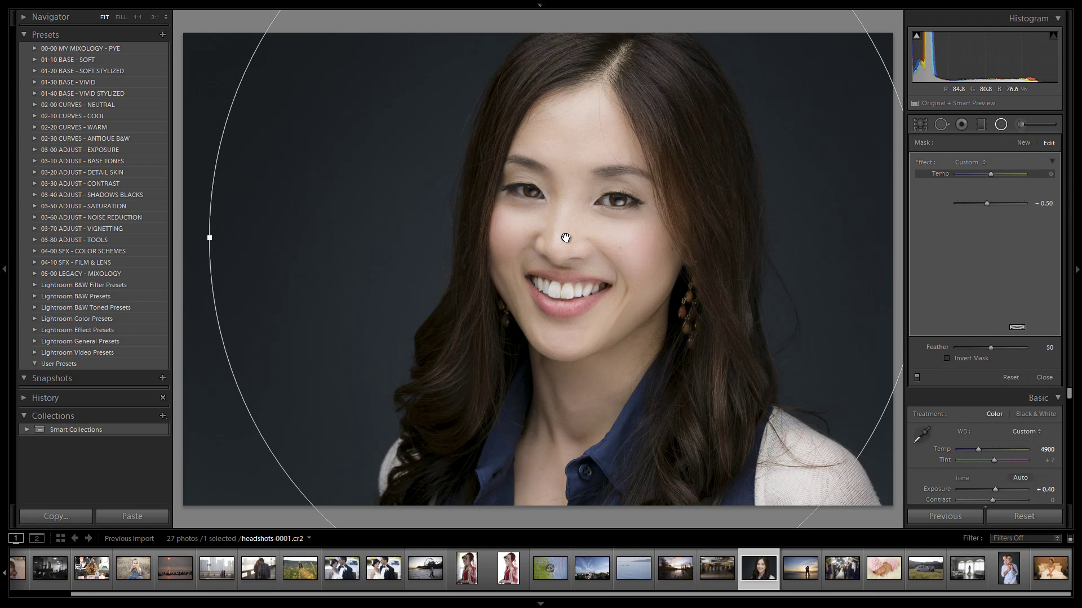
mouse_move(566, 238)
left_mouse_down()
mouse_move(591, 249)
mouse_move(775, 251)
mouse_move(428, 259)
mouse_move(528, 230)
mouse_move(582, 247)
left_mouse_up()
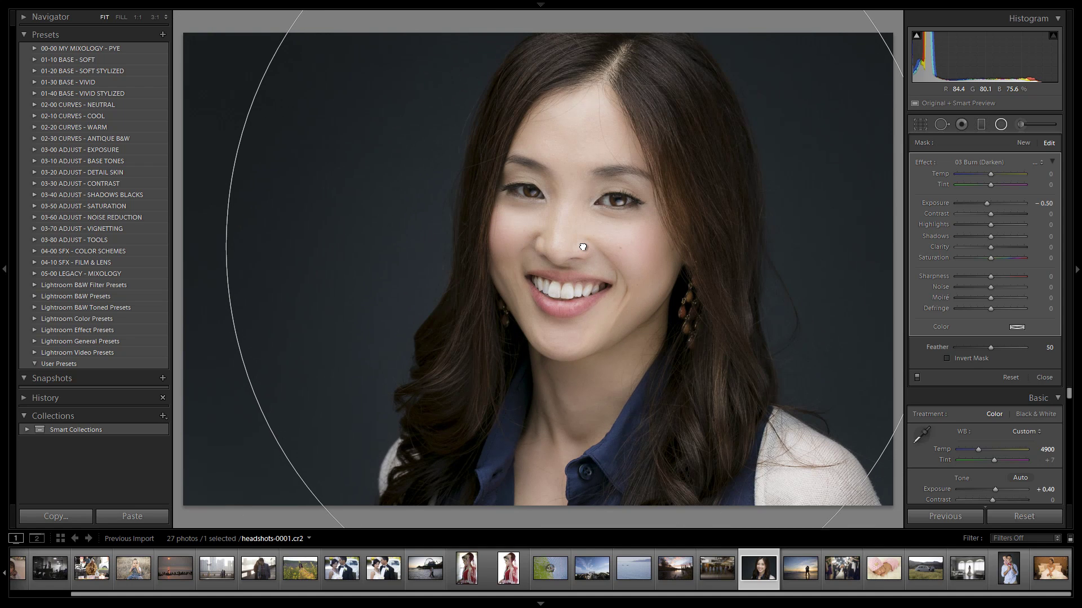
left_click(583, 246)
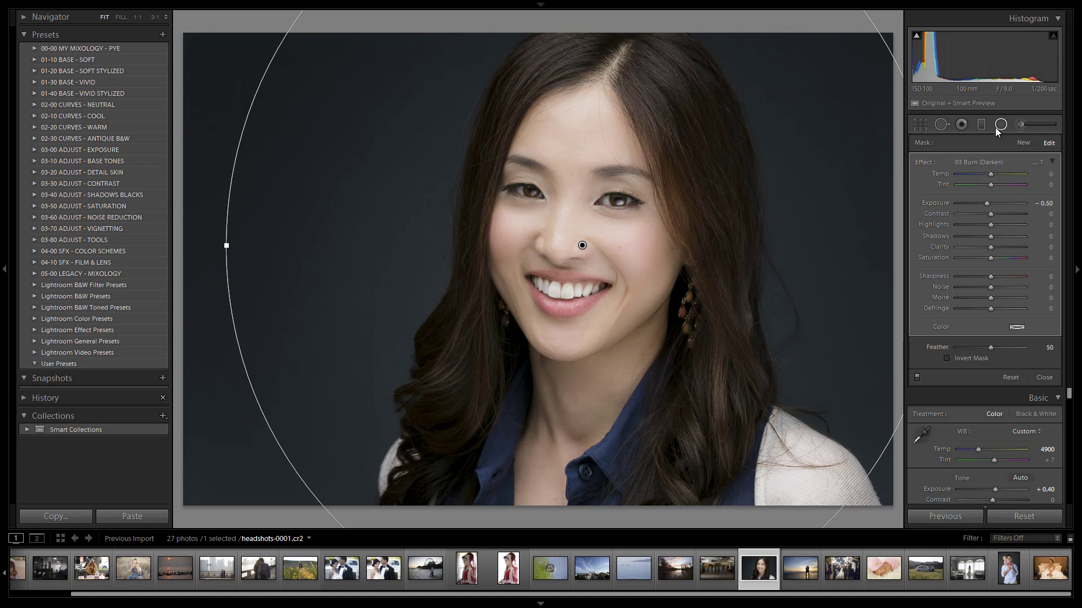
- Check the portrait's shadow clipping overlay, hide it again and close the radial filter
left_click(916, 34)
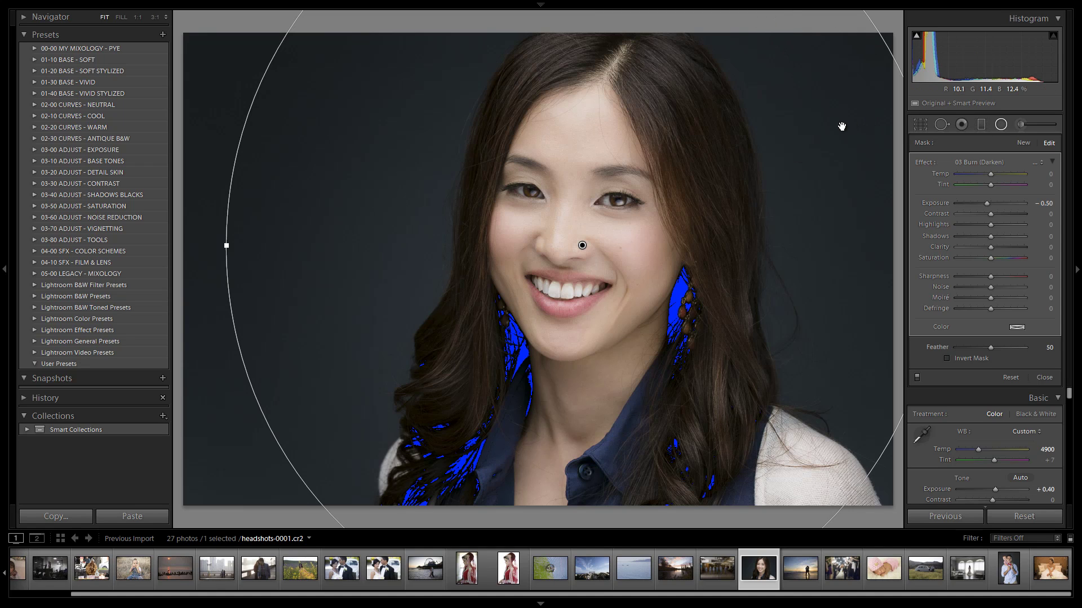
key("j")
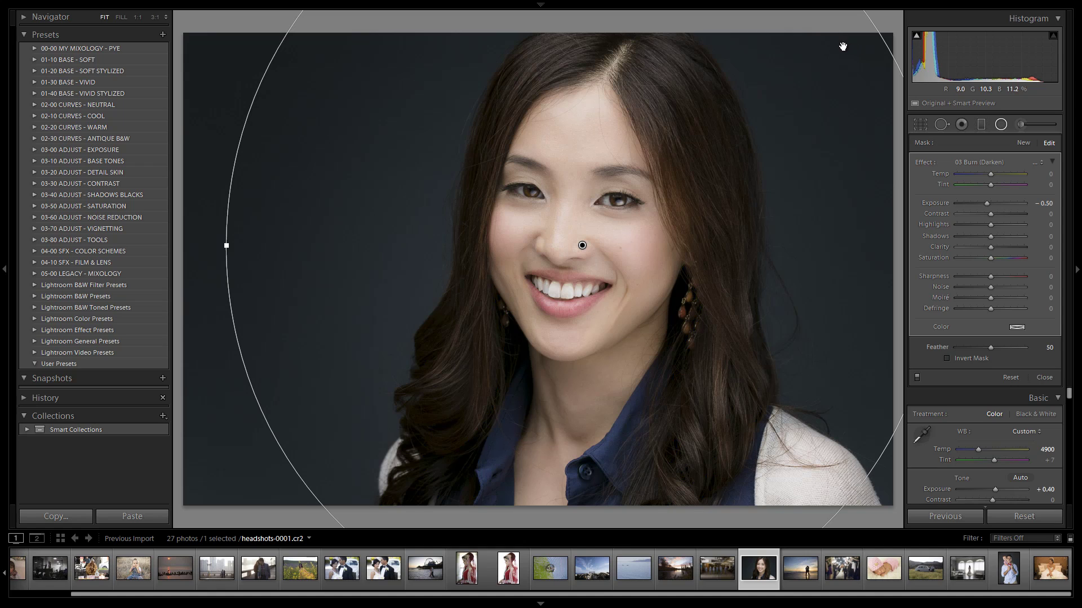
left_click(1001, 124)
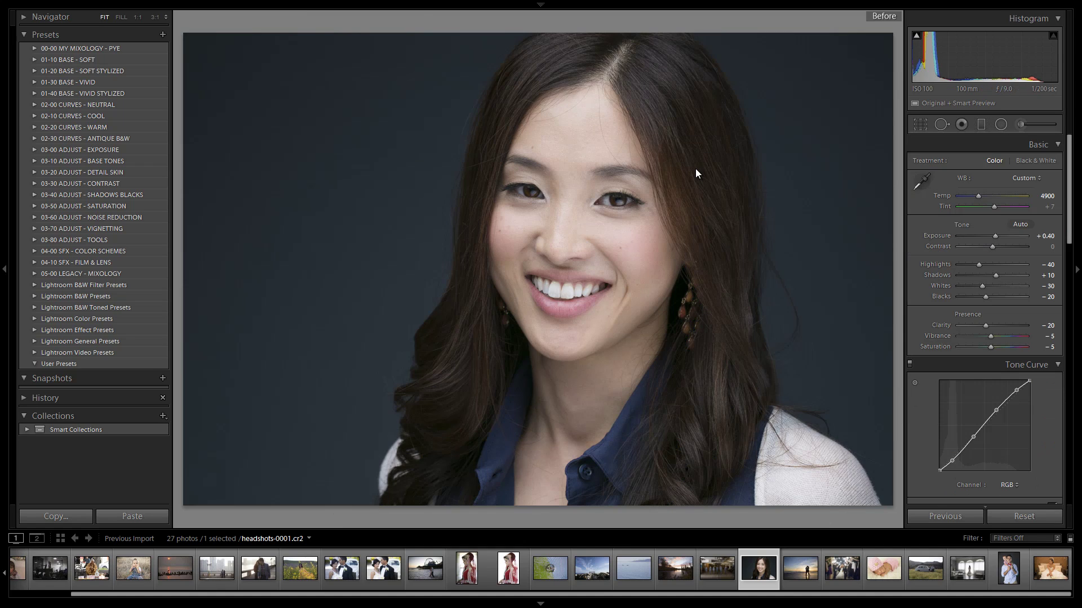